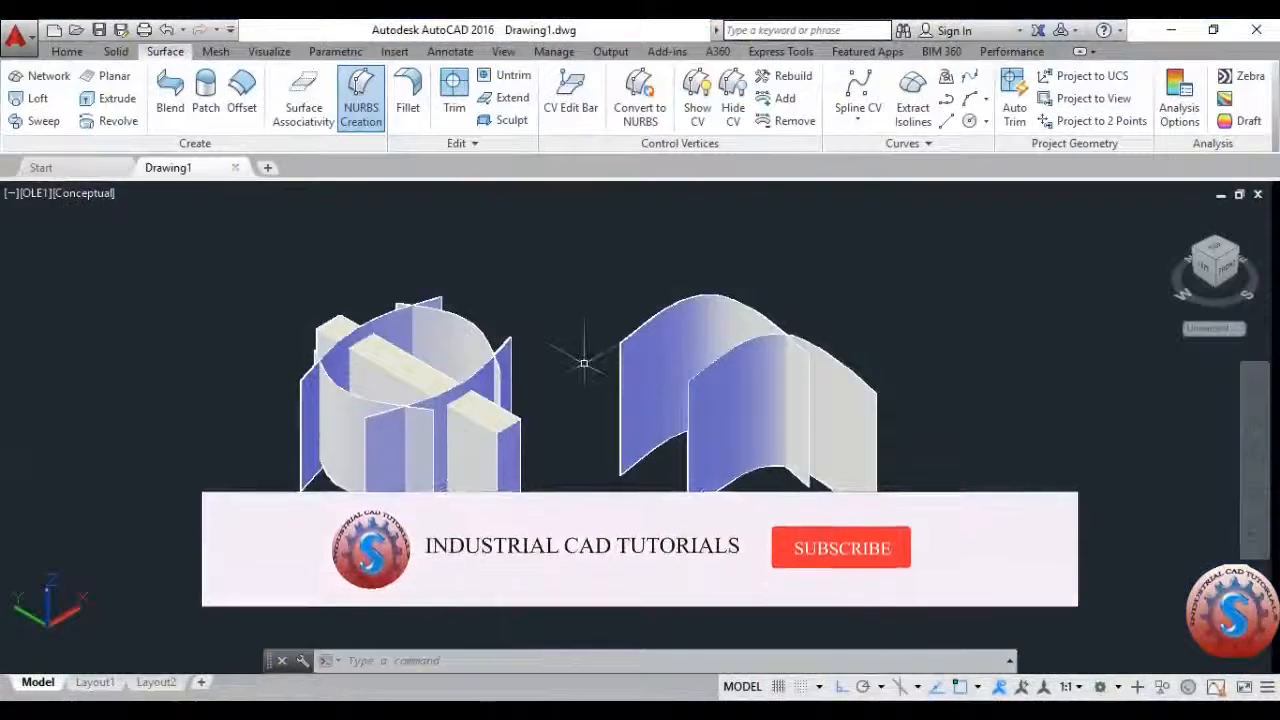
Step: Save the drawing
left_click(15, 36)
left_click(62, 220)
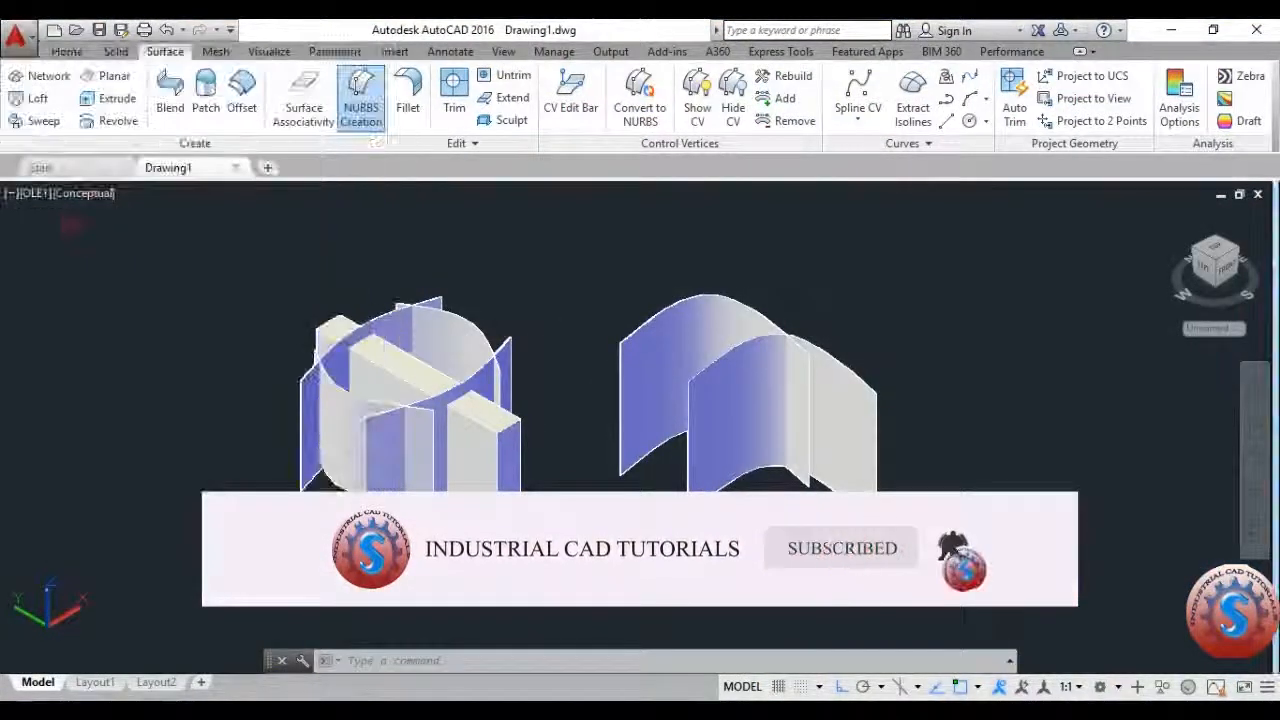
scroll(571, 291, "up", 2)
scroll(579, 302, "down", 4)
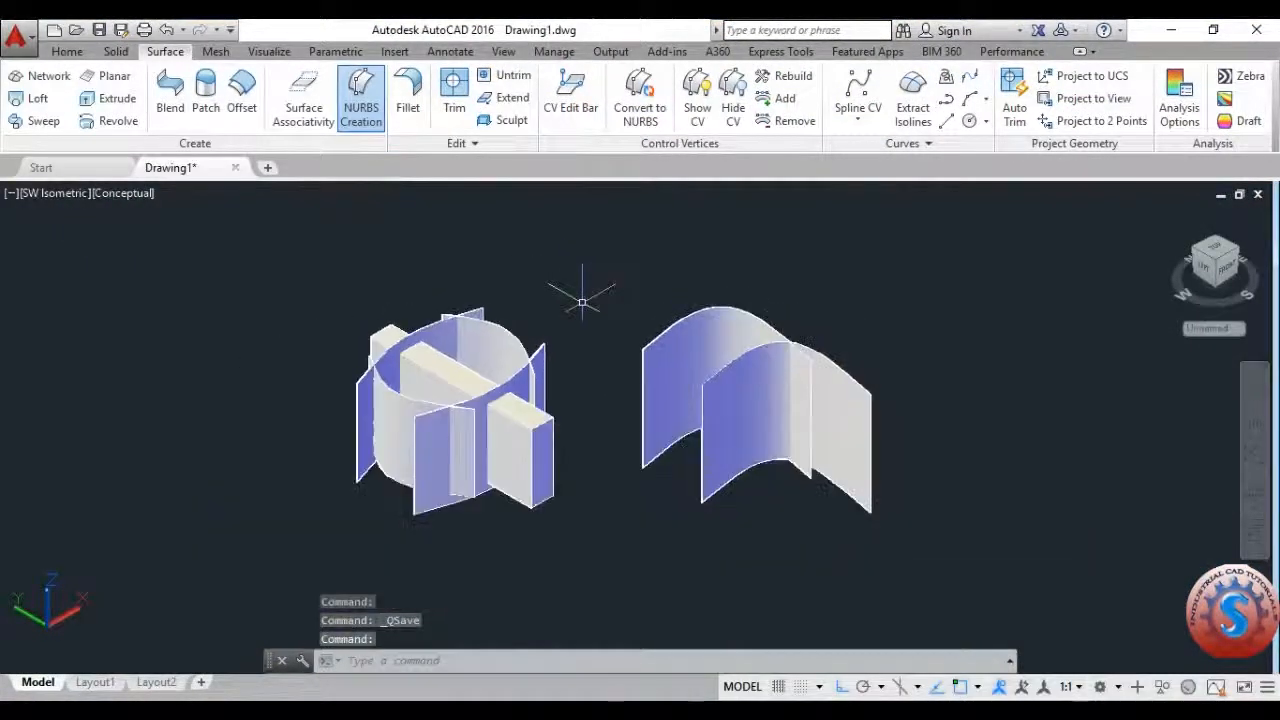
Step: Turn off NURBS Creation so that new surfaces are created as procedural ones
scroll(574, 284, "up", 3)
middle_click_drag(574, 286, 576, 246)
scroll(577, 268, "down", 2)
scroll(579, 279, "up", 1)
middle_click_drag(580, 311, 586, 338)
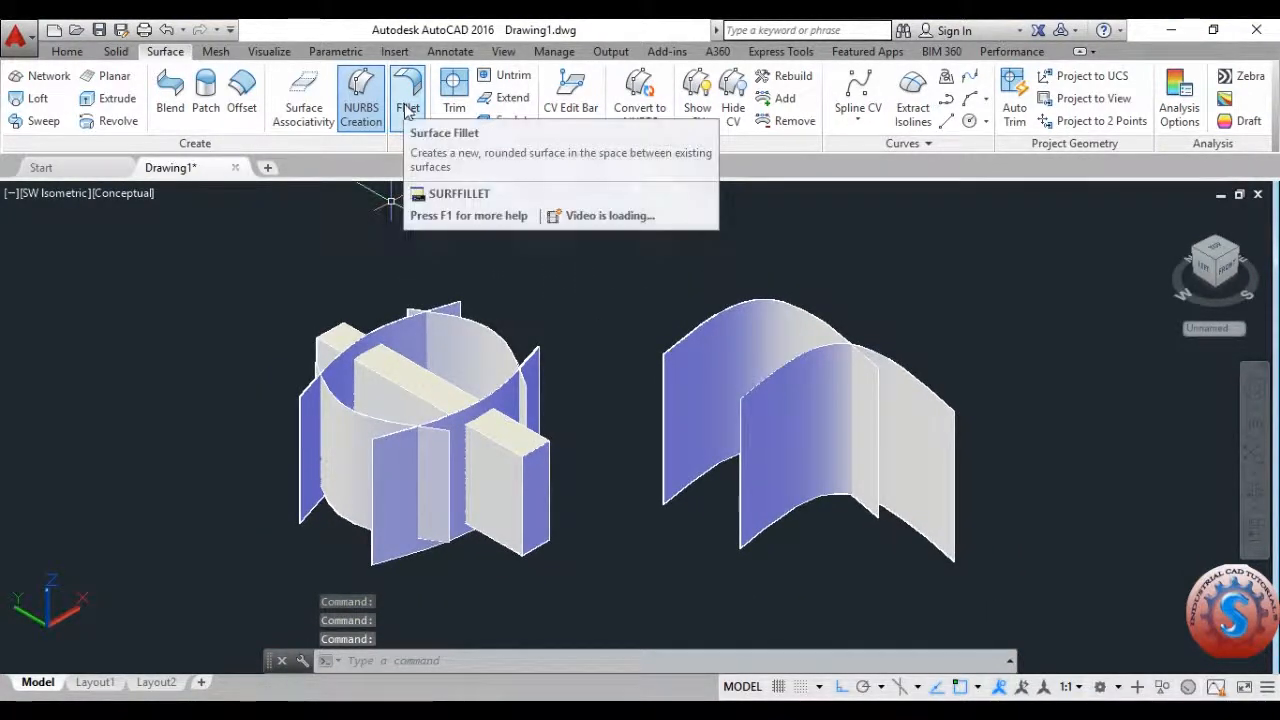
left_click(371, 108)
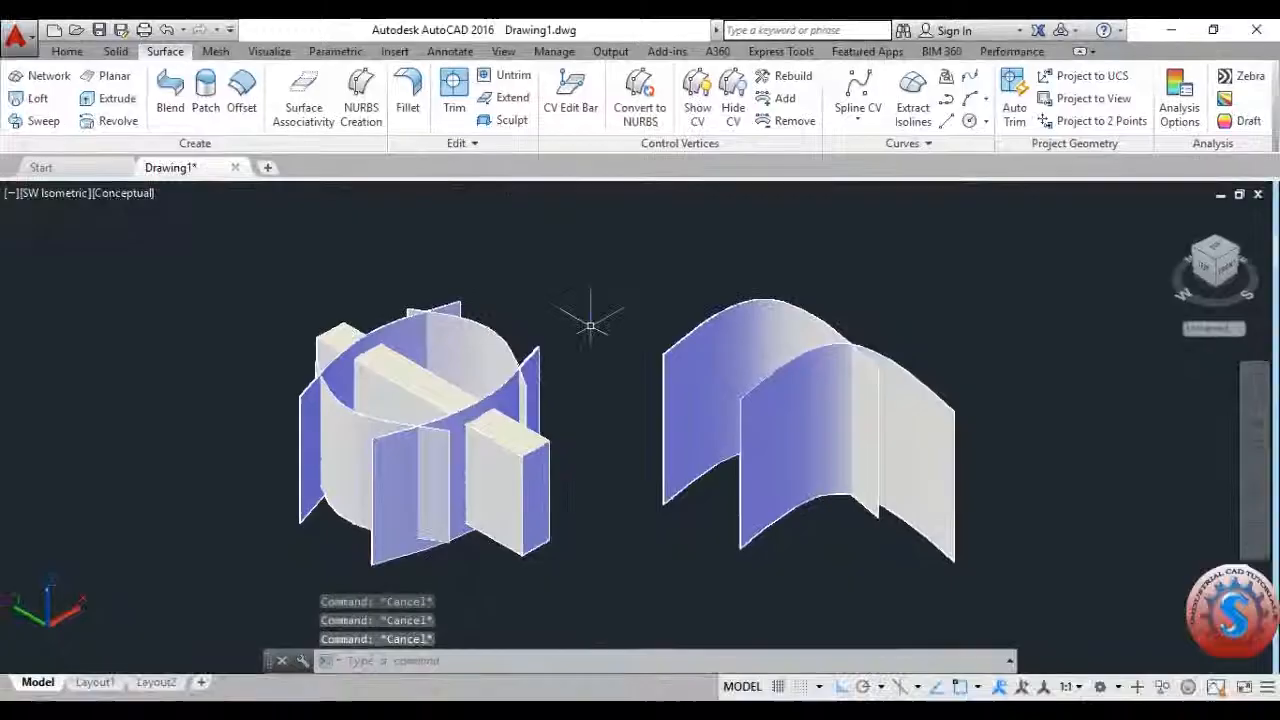
Step: Create a surface fillet between the two separate curved surfaces beside the ring-shaped group, and accept the fillet
scroll(586, 314, "up", 3)
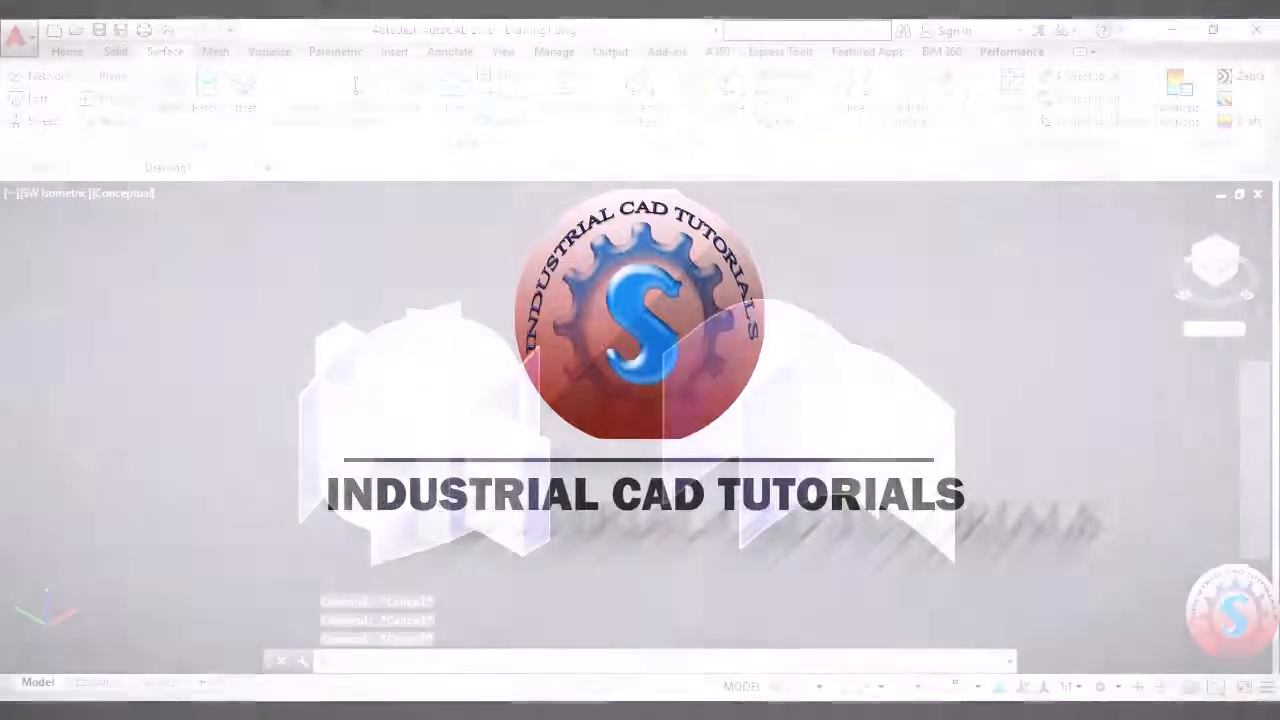
scroll(800, 366, "down", 4)
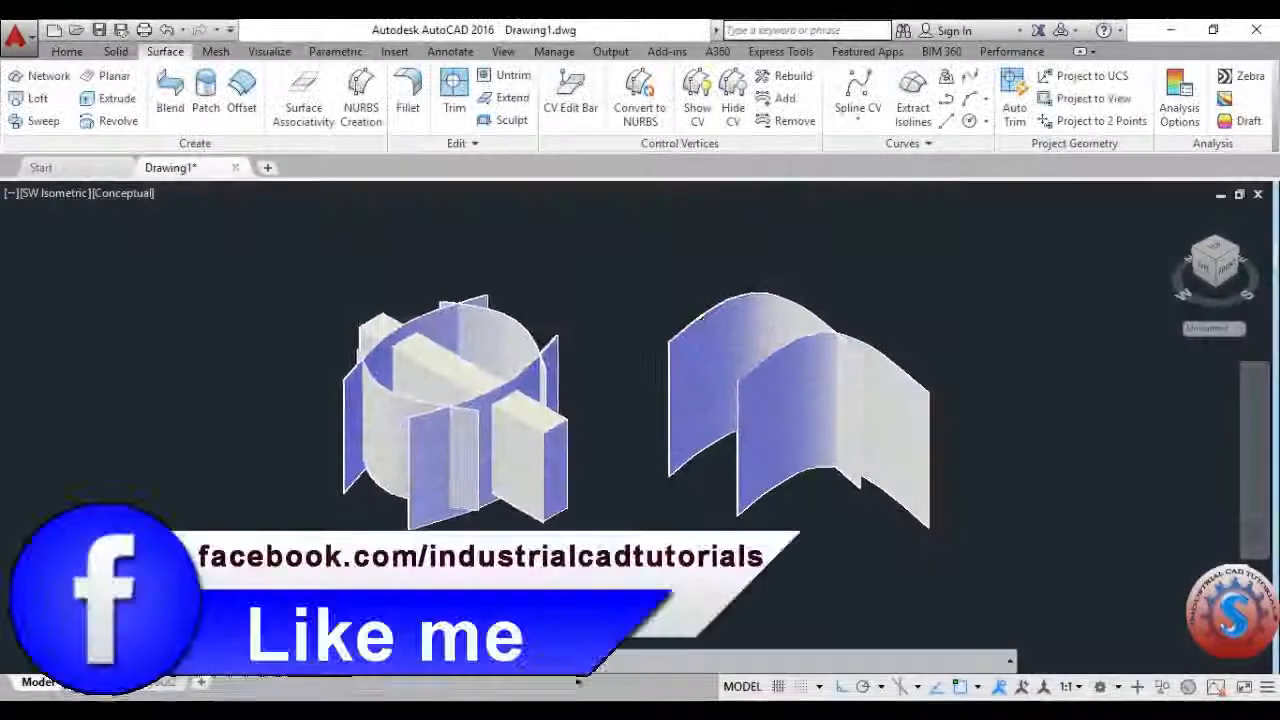
scroll(804, 374, "up", 3)
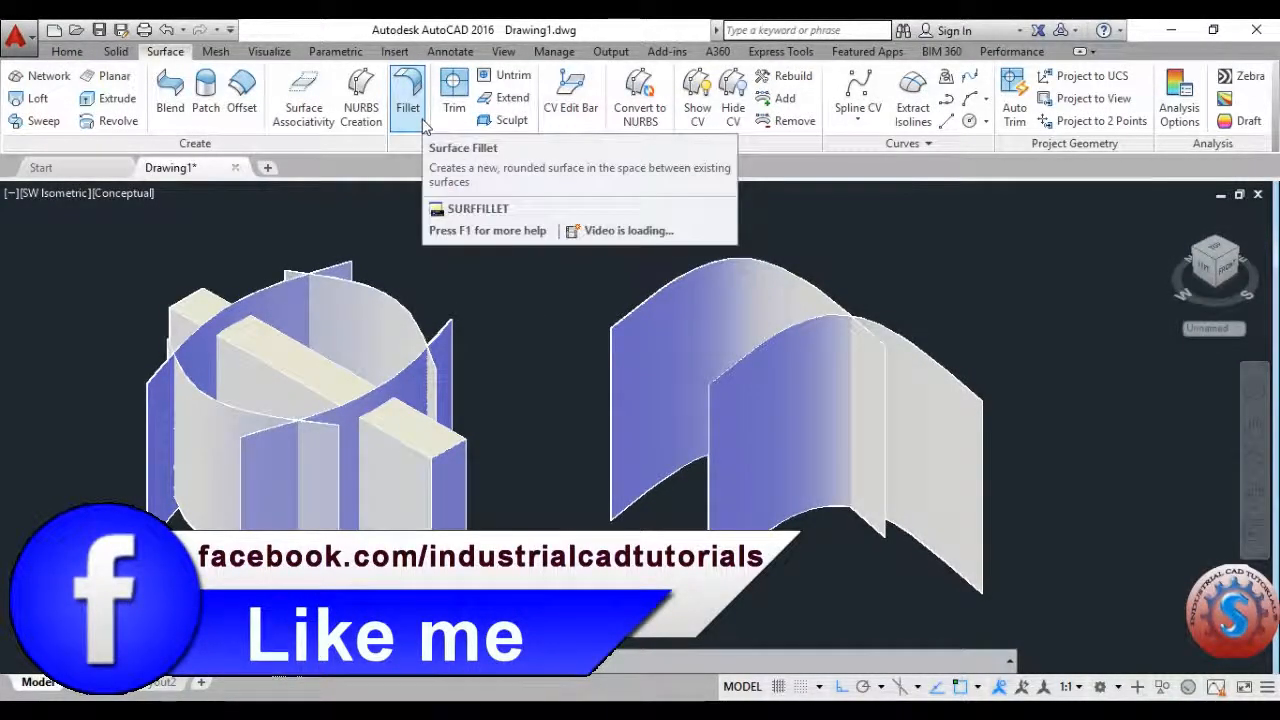
left_click(410, 108)
left_click(723, 310)
left_click(787, 366)
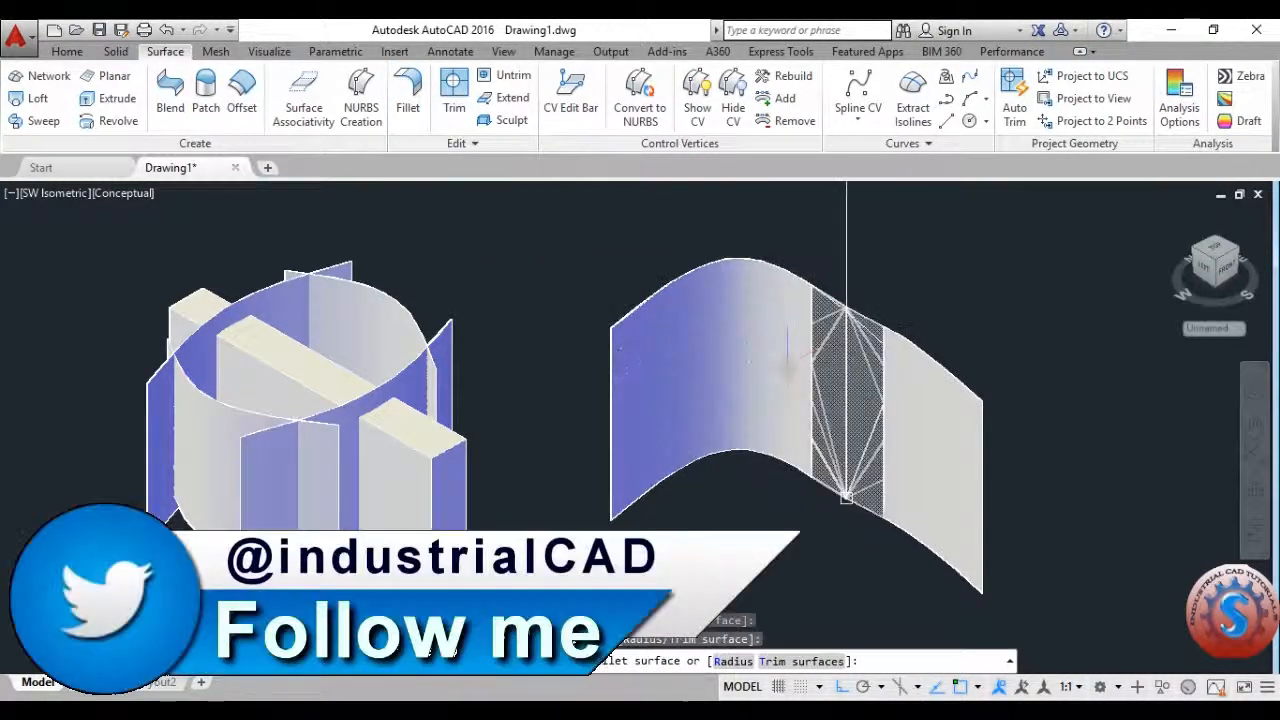
middle_click_drag(900, 381, 868, 375)
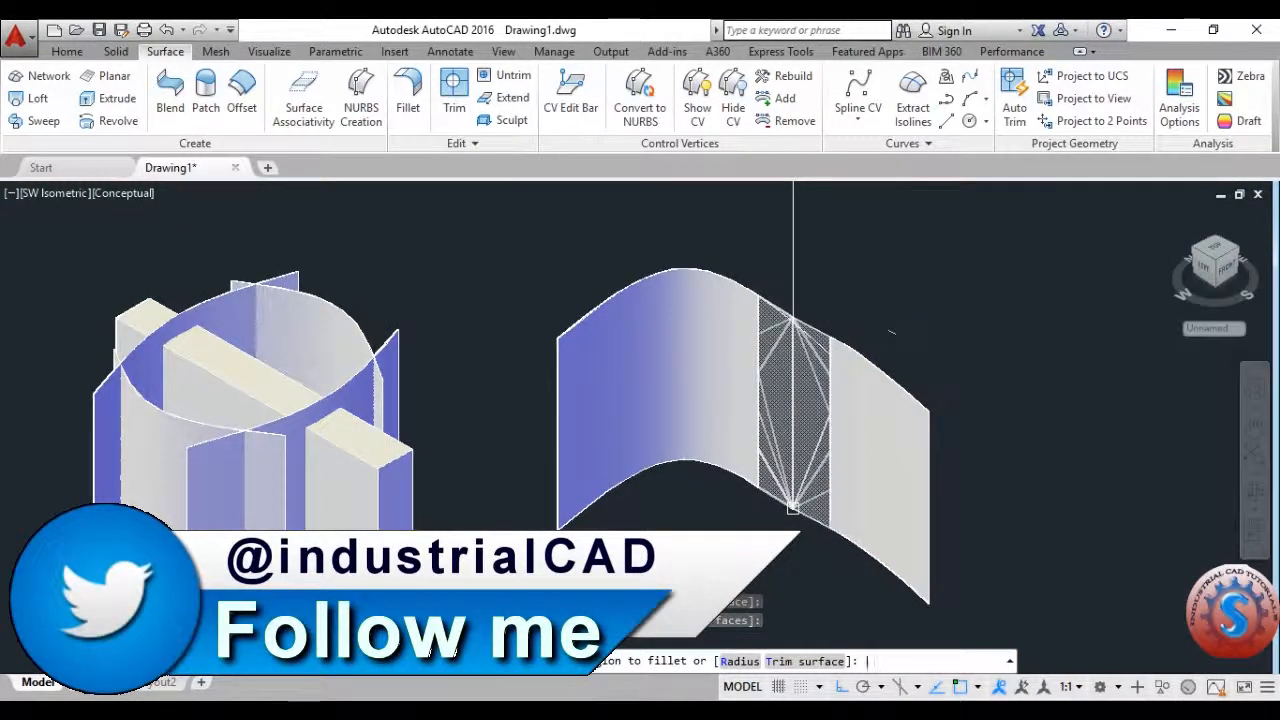
key("Return")
scroll(884, 357, "down", 4)
scroll(880, 362, "up", 3)
key("Escape")
Step: Orbit around the filleted surface in 3D and display the model in 2D Wireframe
type("3D")
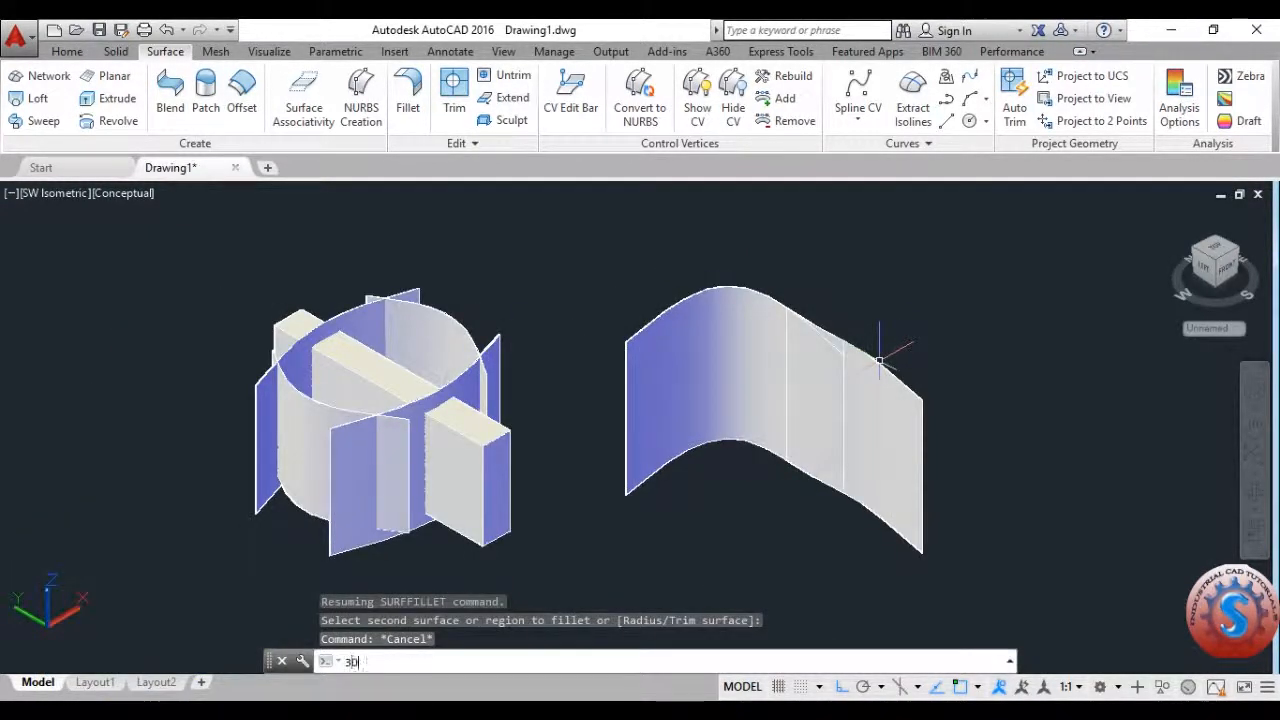
type("O")
key("Return")
left_click_drag(862, 345, 695, 366)
key("Escape")
left_click(109, 194)
left_click(150, 241)
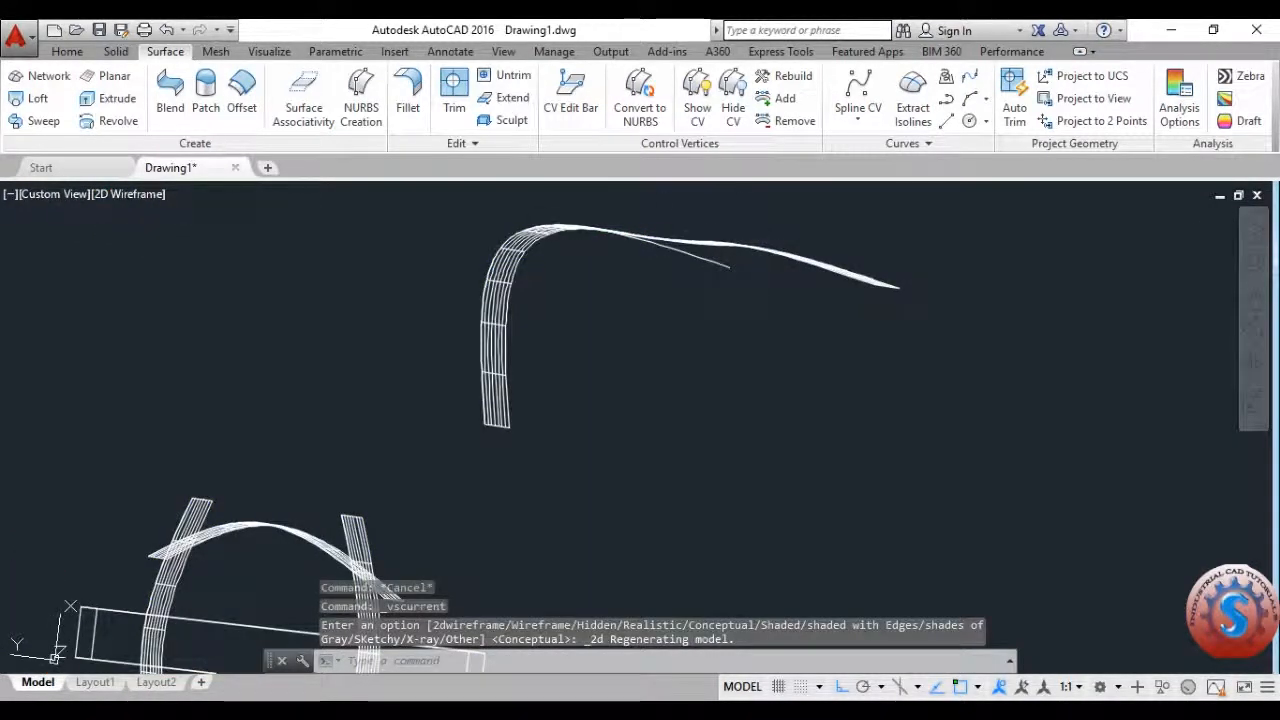
Step: Display the model in Shades of Gray from the SW Isometric view and examine the fillet surface
left_click(128, 196)
left_click(198, 368)
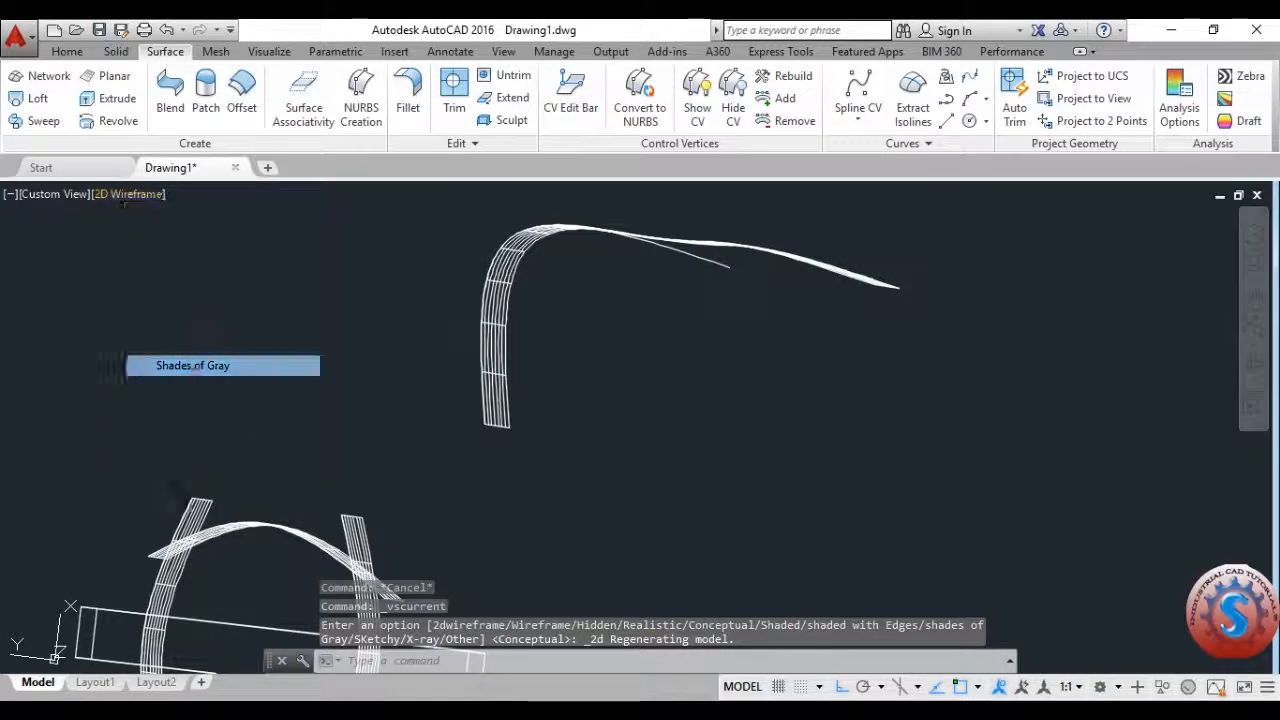
left_click(53, 191)
left_click(115, 366)
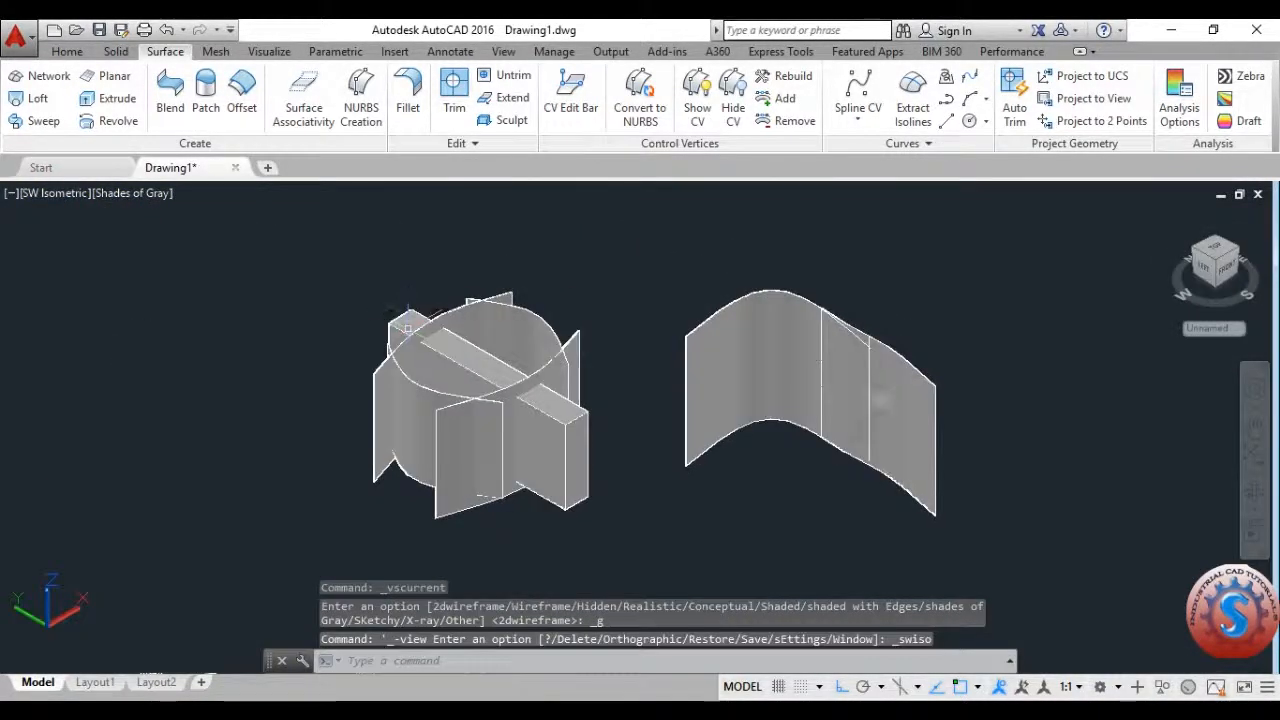
scroll(860, 410, "up", 2)
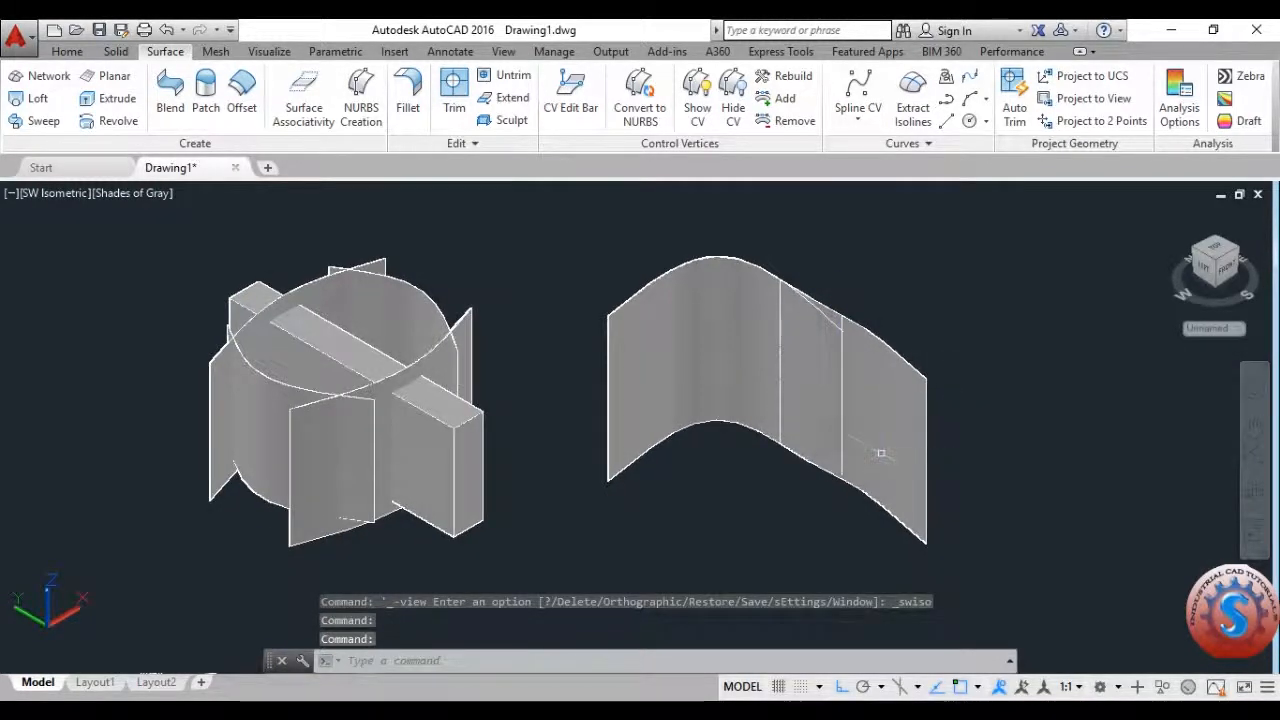
scroll(809, 449, "down", 3)
scroll(825, 446, "up", 4)
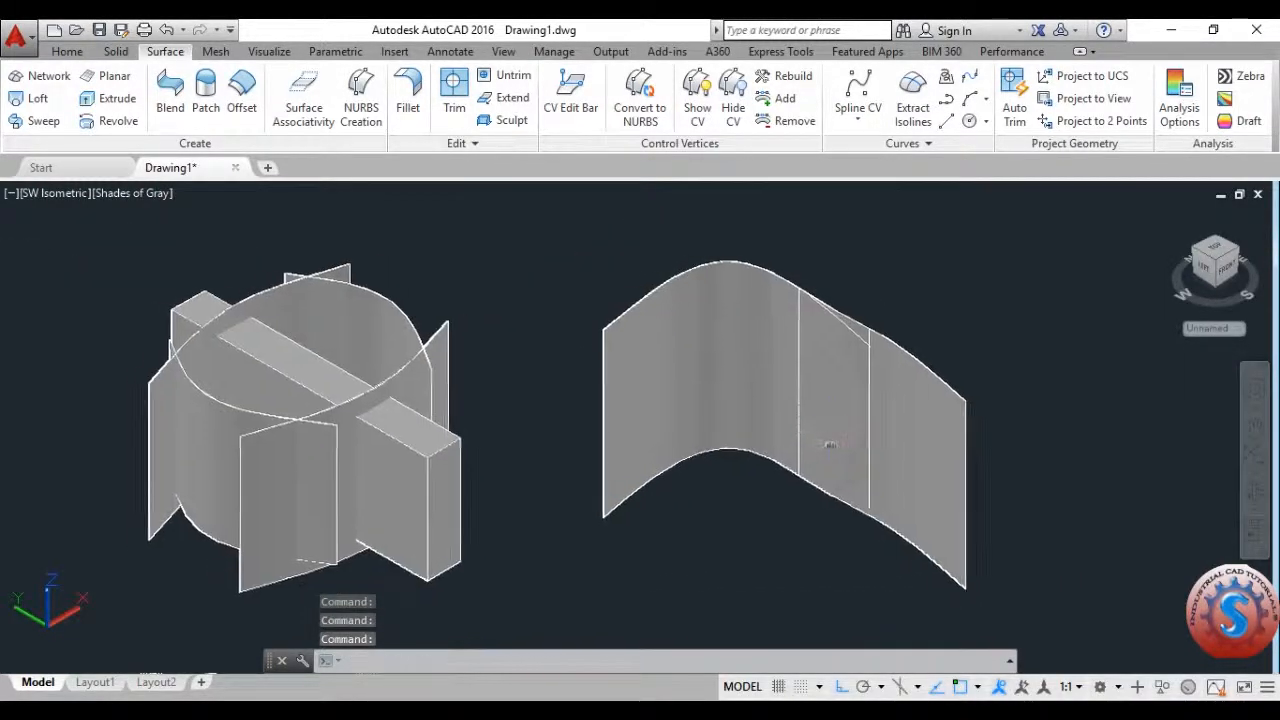
scroll(830, 444, "down", 2)
scroll(823, 455, "up", 2)
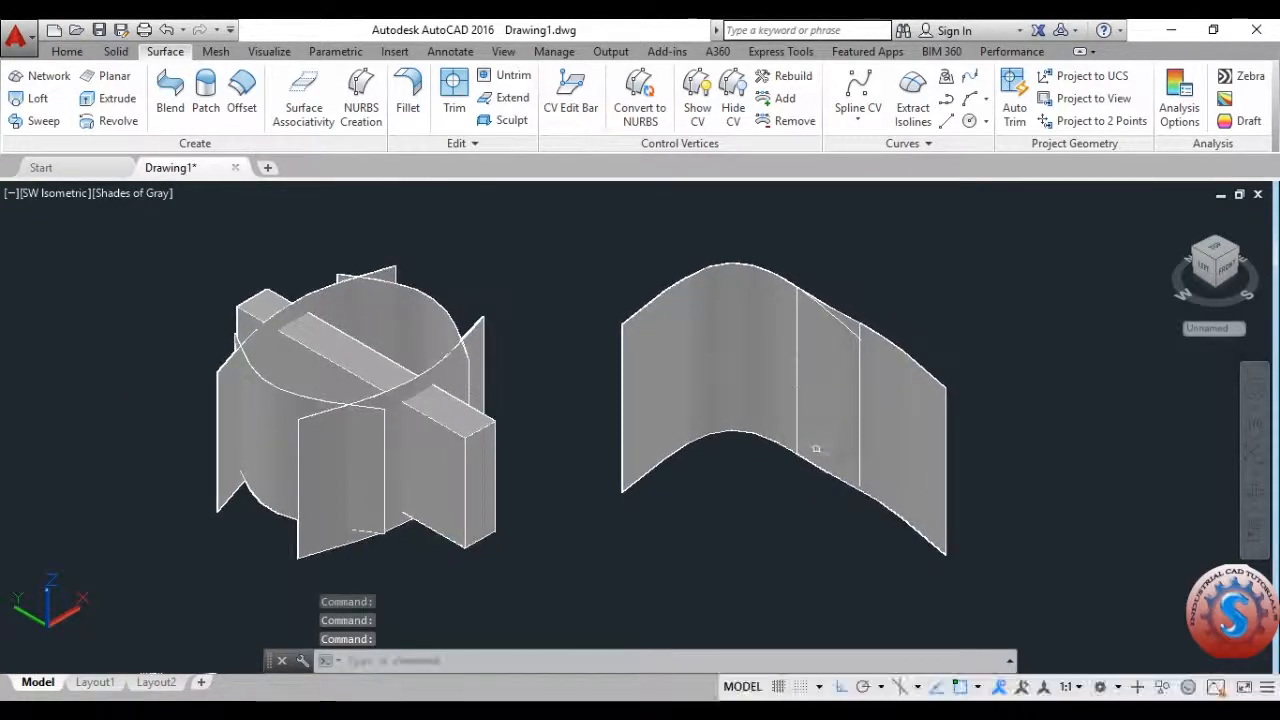
middle_click_drag(816, 449, 827, 460)
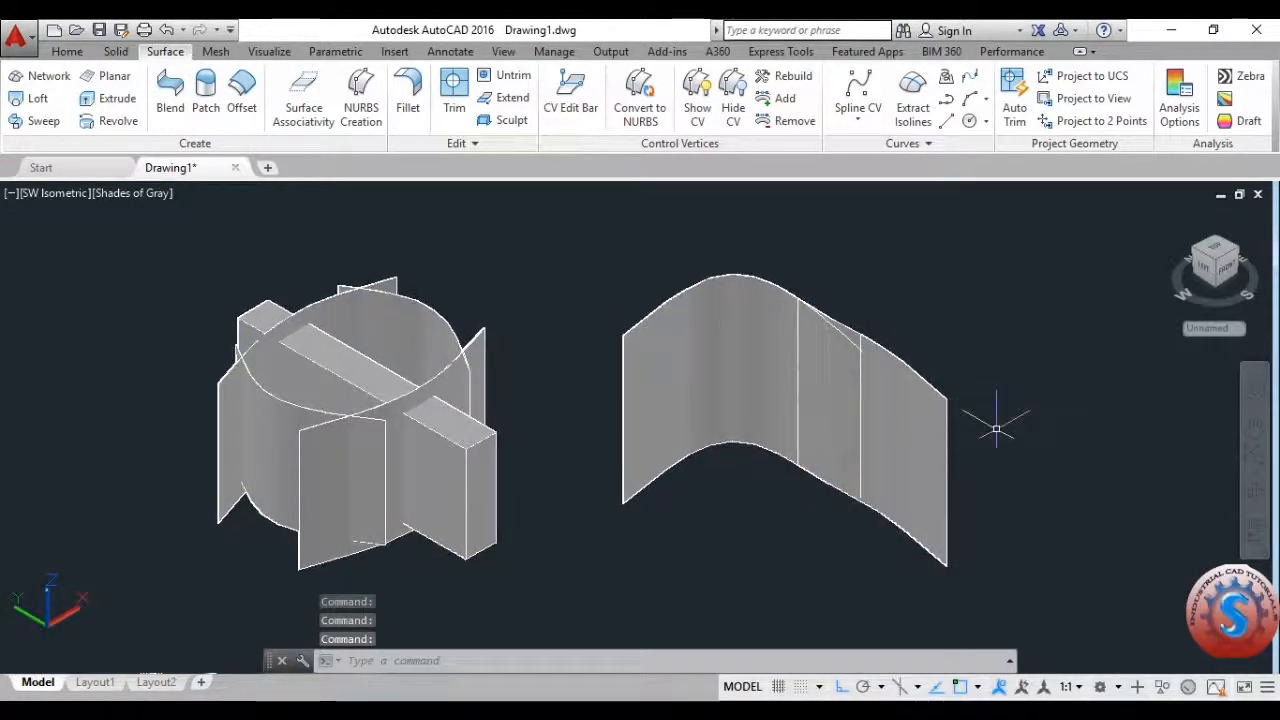
Step: Set the visual style to Conceptual
left_click(128, 193)
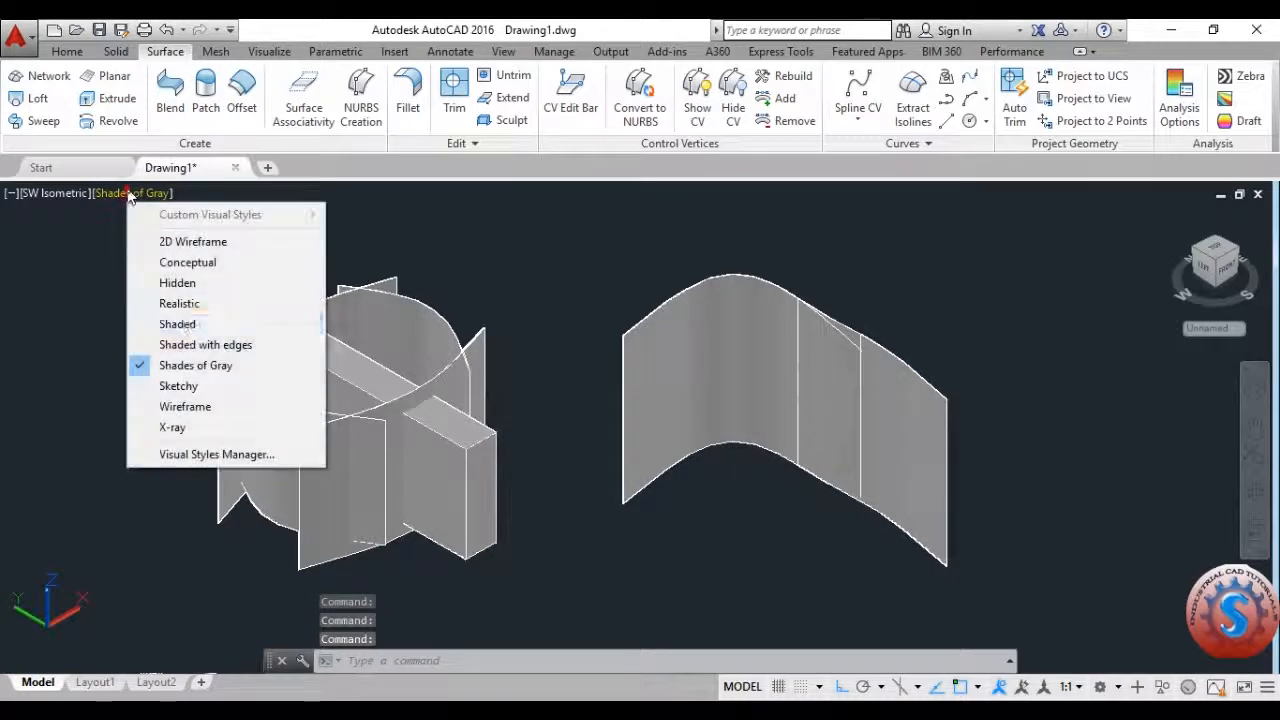
left_click(190, 262)
scroll(610, 368, "down", 2)
scroll(613, 372, "up", 2)
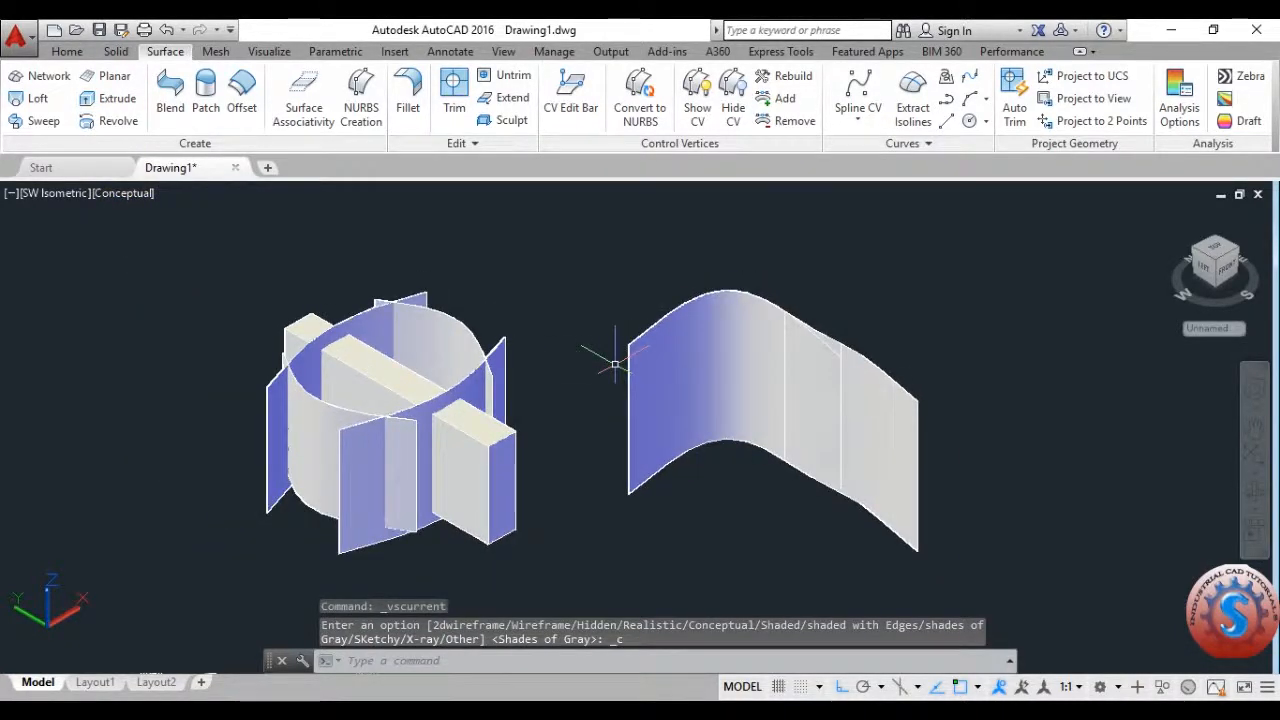
scroll(620, 376, "down", 2)
scroll(622, 378, "up", 2)
scroll(624, 376, "up", 2)
scroll(624, 376, "down", 4)
scroll(623, 376, "up", 3)
scroll(710, 367, "down", 4)
scroll(710, 368, "up", 3)
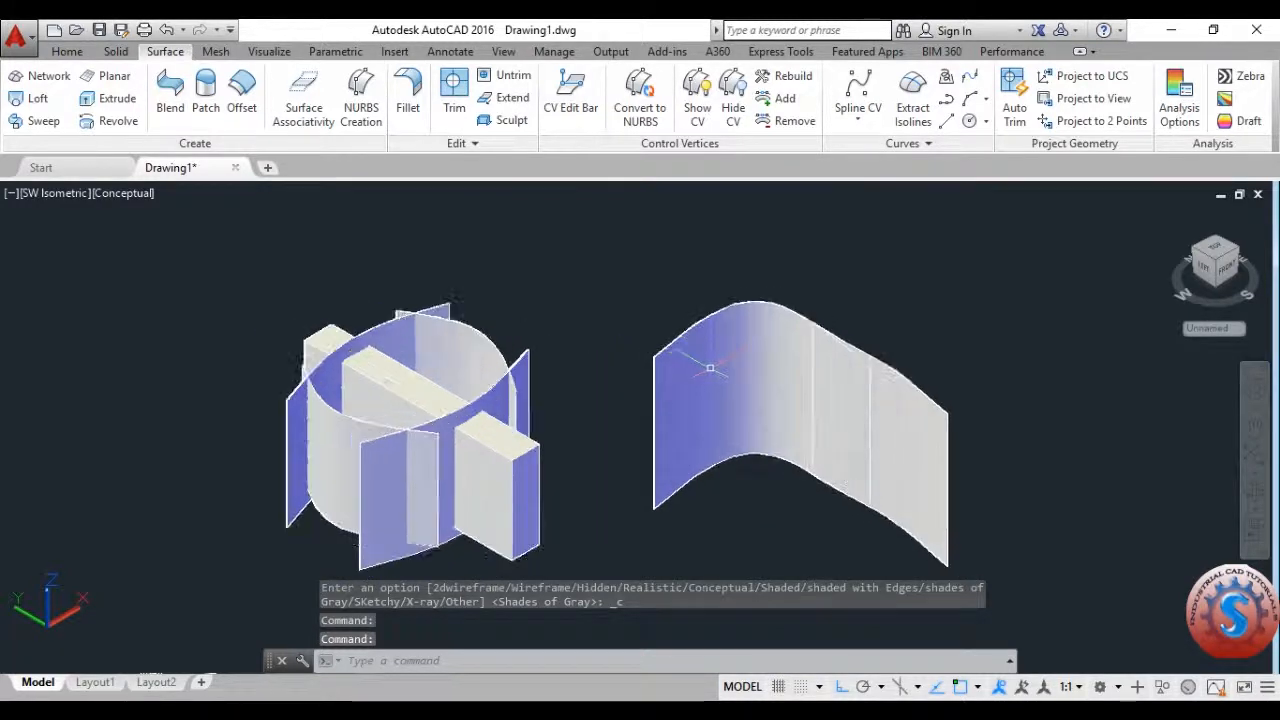
scroll(708, 364, "down", 4)
scroll(690, 360, "up", 3)
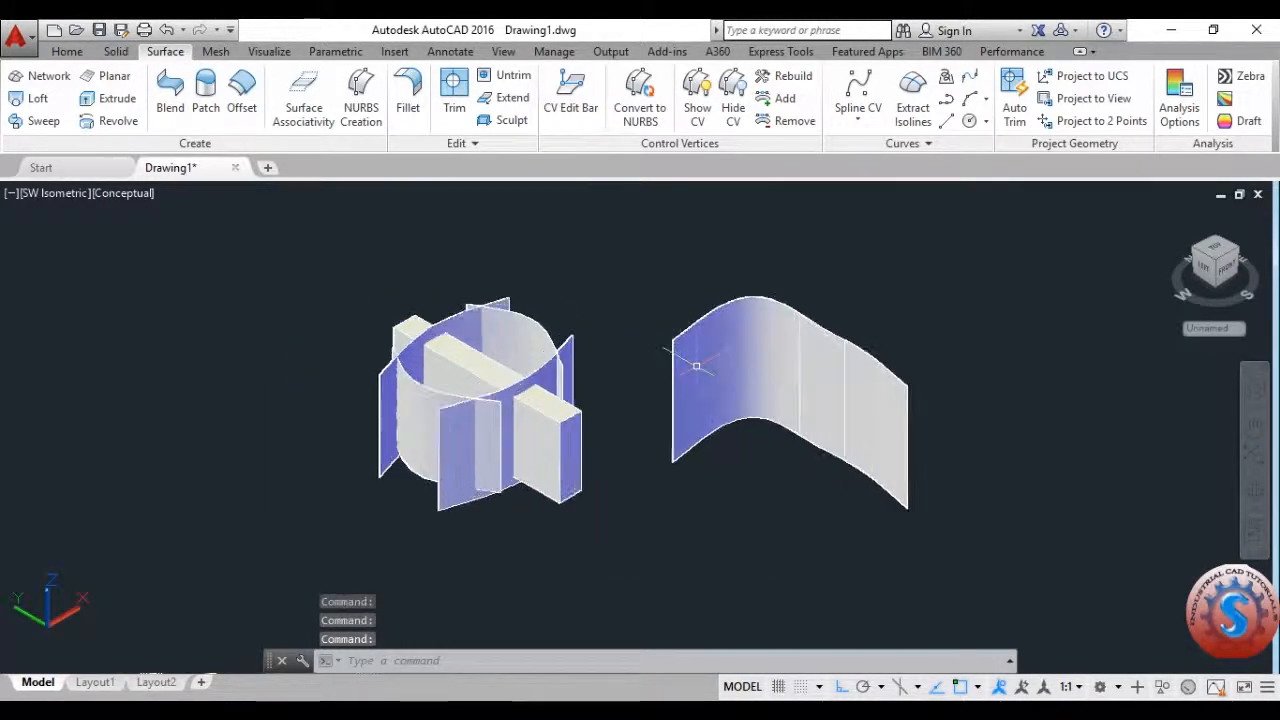
scroll(690, 366, "up", 2)
scroll(680, 366, "down", 1)
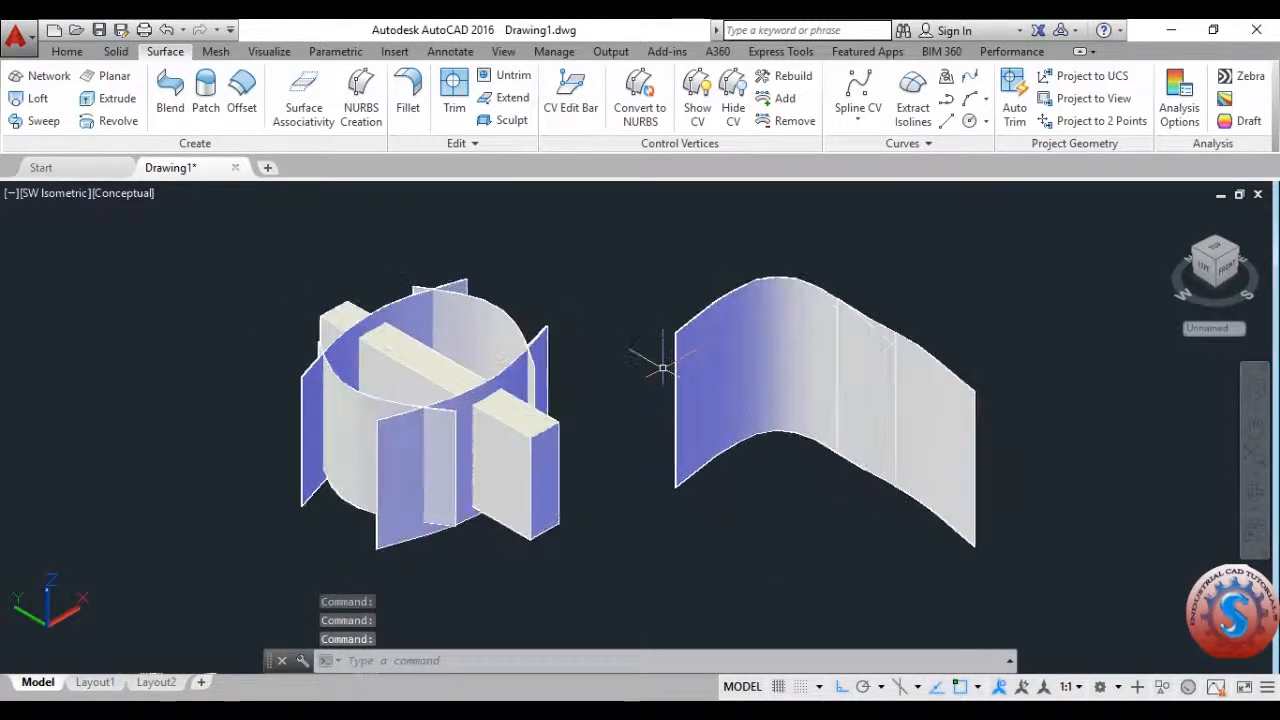
Step: Trim the end of the front-left curved surface that projects beyond the front-right one, using the front-right surface as the cutting surface
left_click(455, 105)
scroll(389, 433, "up", 2)
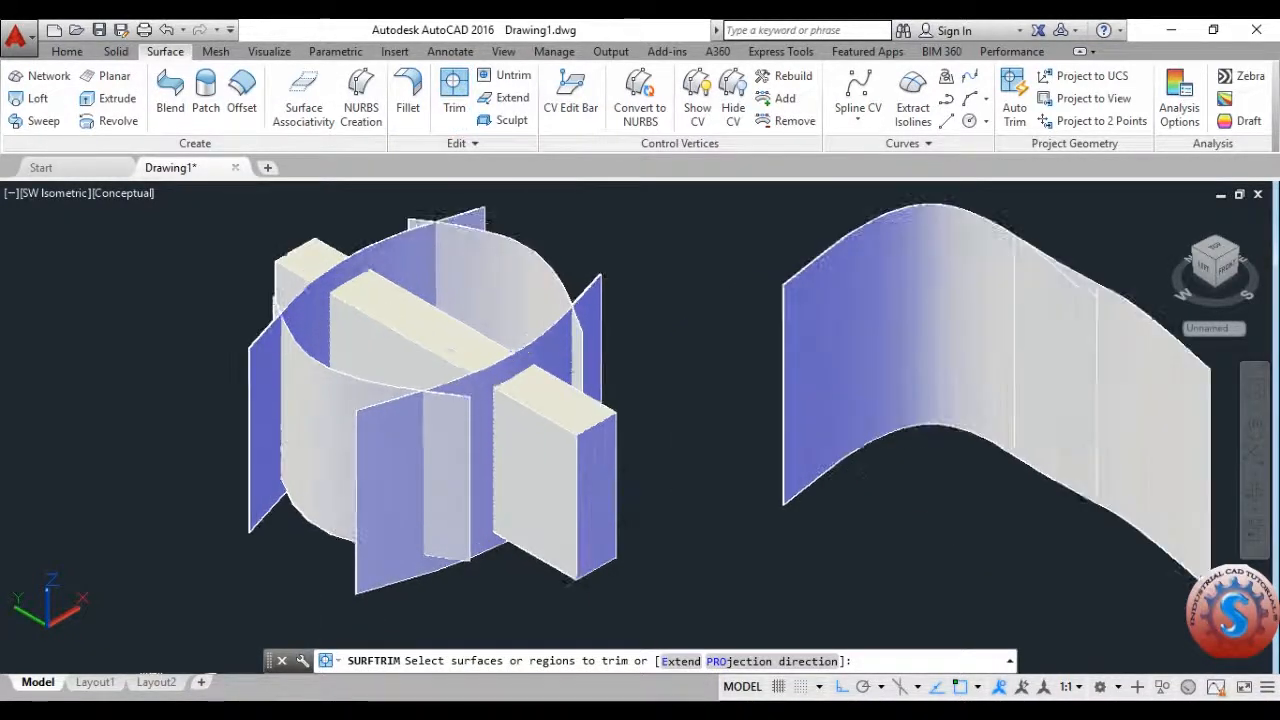
left_click(386, 431)
left_click(459, 431)
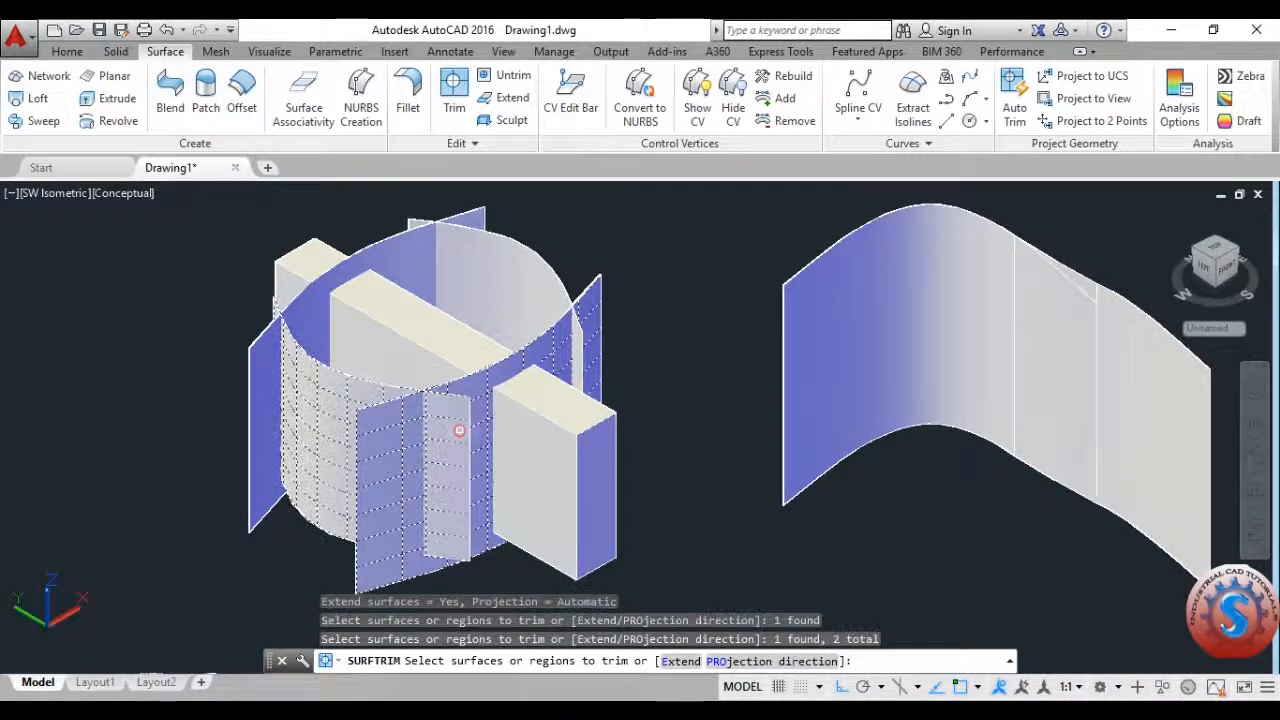
key("Return")
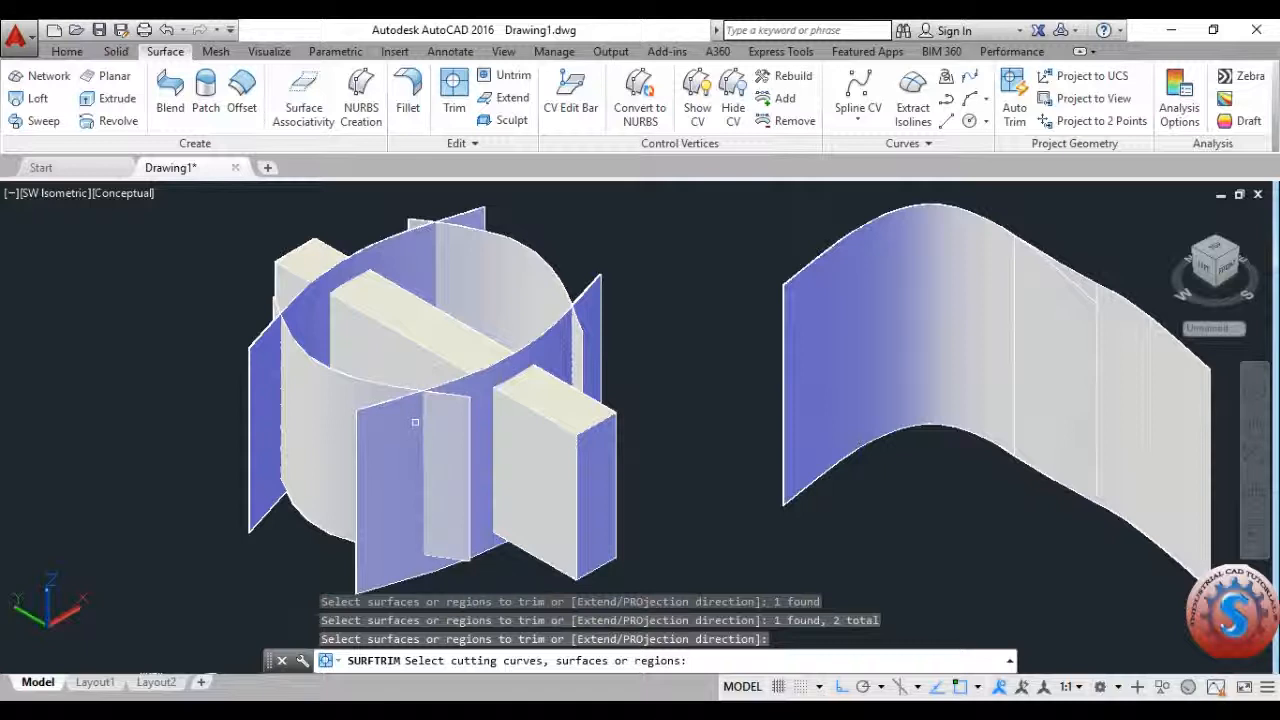
left_click(401, 413)
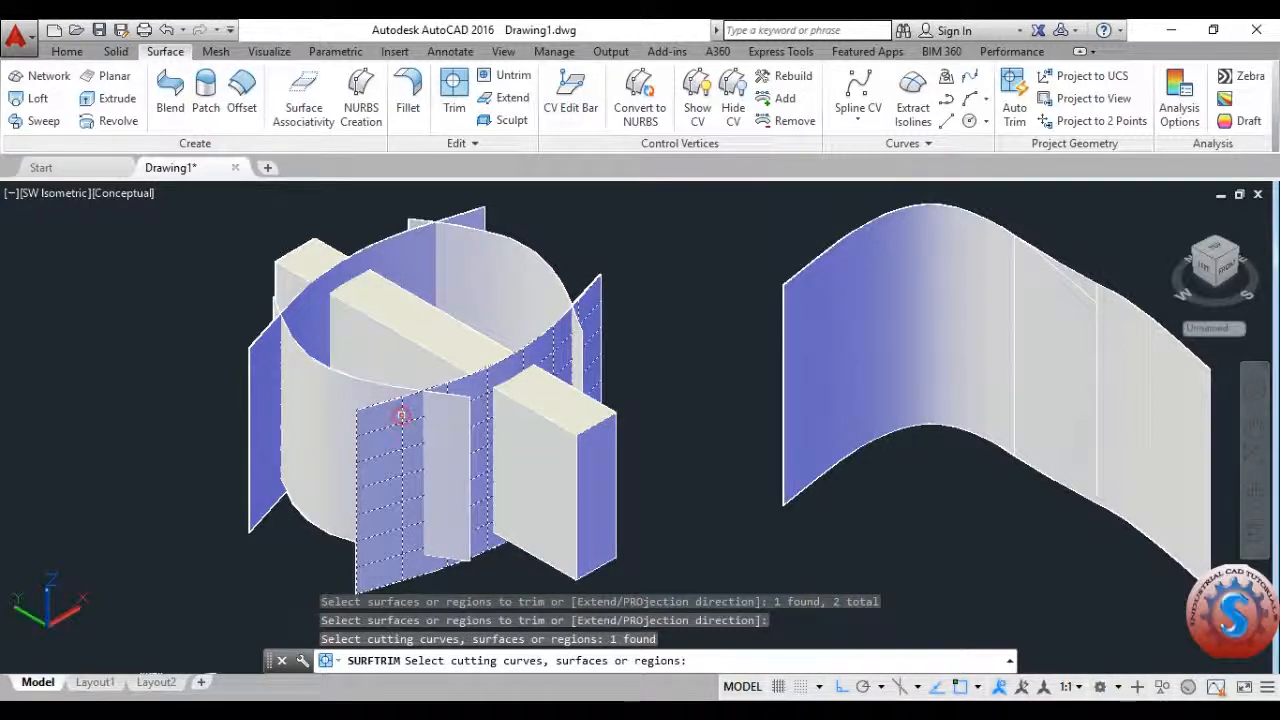
key("Return")
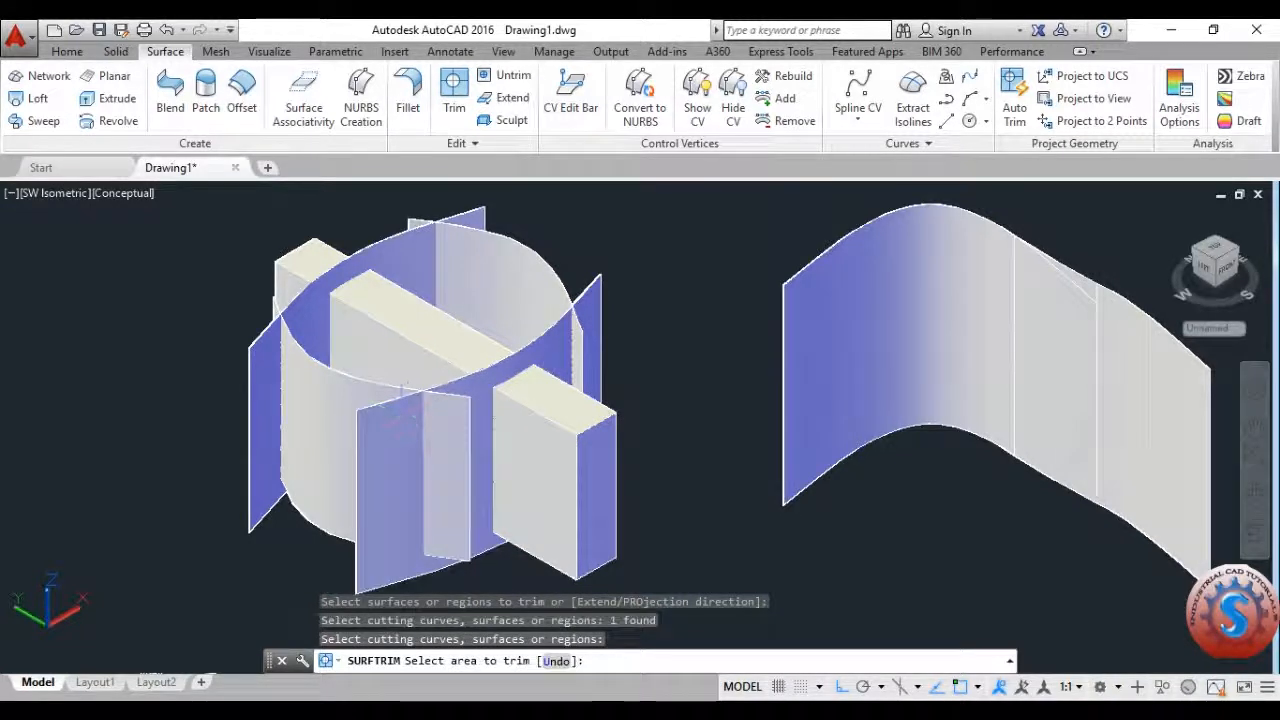
scroll(442, 431, "up", 4)
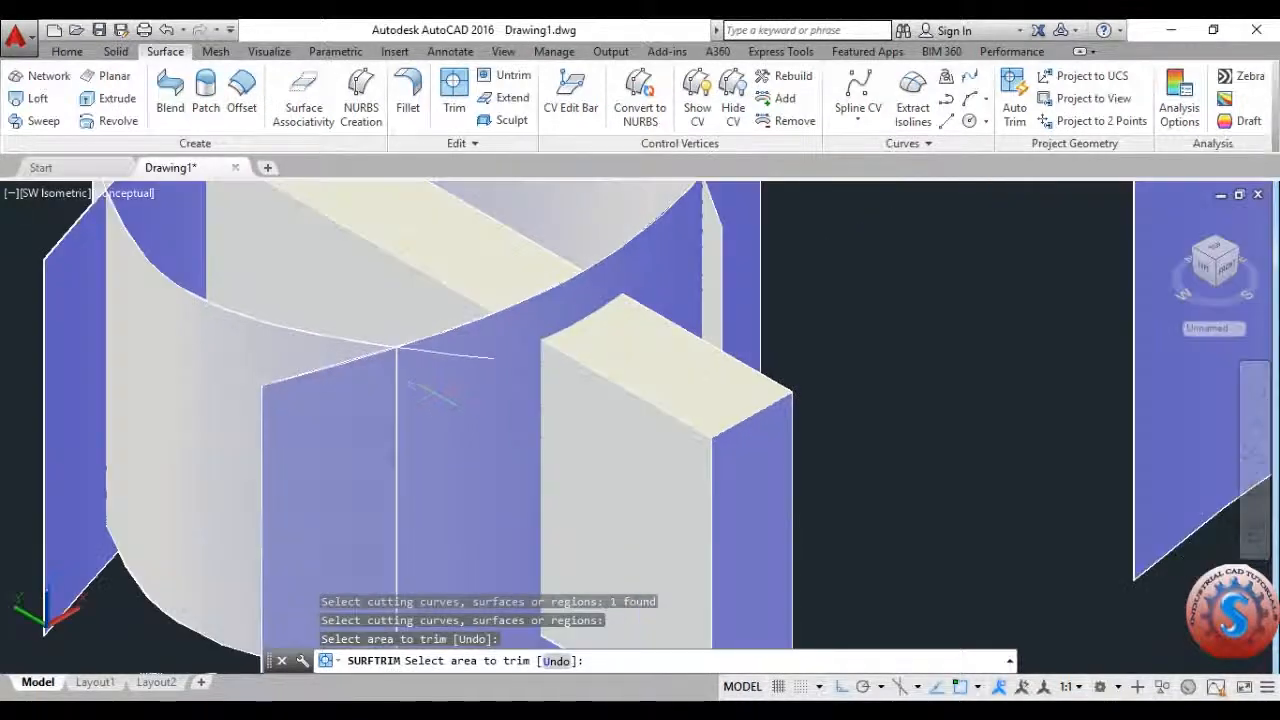
scroll(437, 400, "down", 6)
scroll(437, 402, "up", 2)
scroll(455, 390, "up", 2)
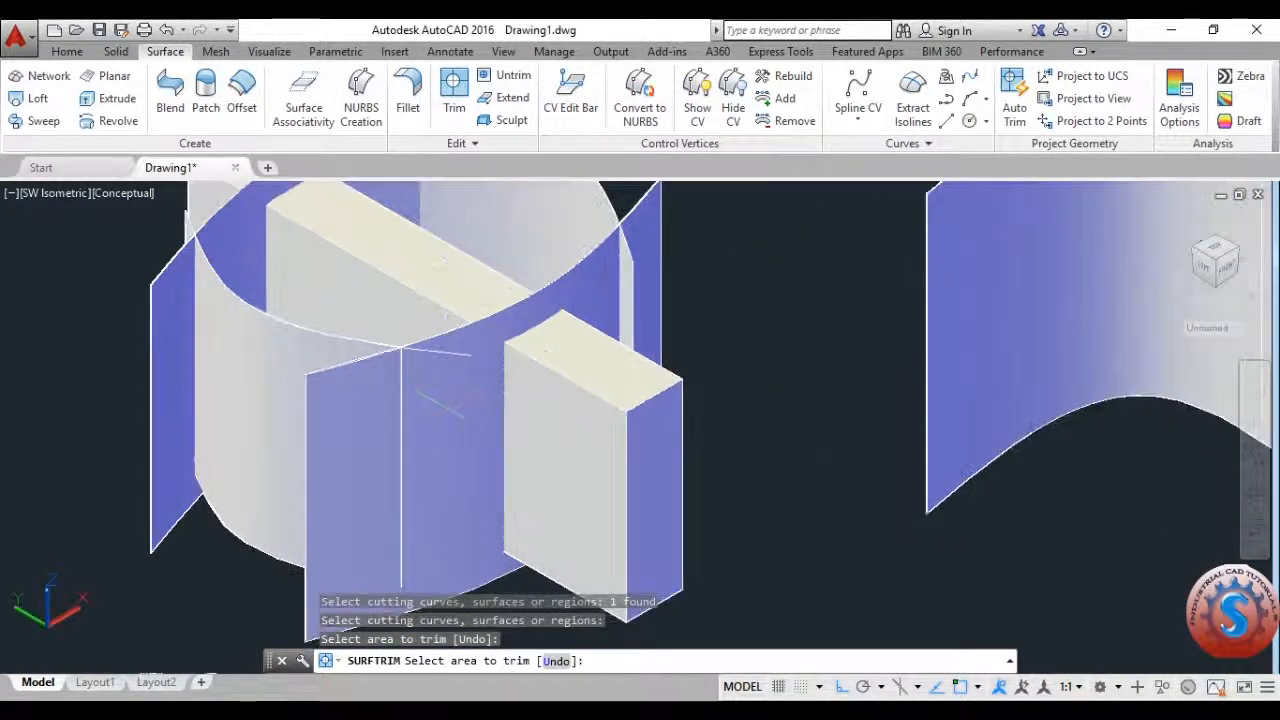
scroll(445, 402, "down", 3)
scroll(445, 400, "up", 1)
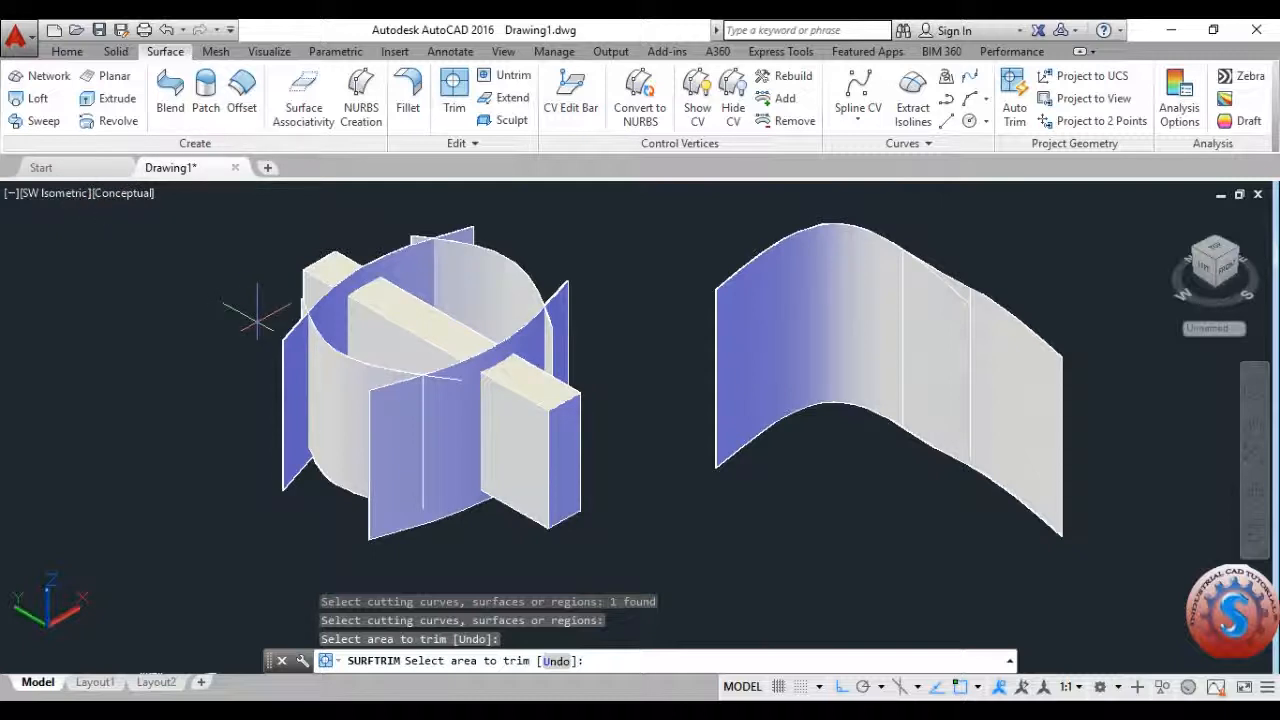
Step: Undo the last surface trim and leave the trim command
scroll(257, 310, "up", 1)
key("ctrl+z")
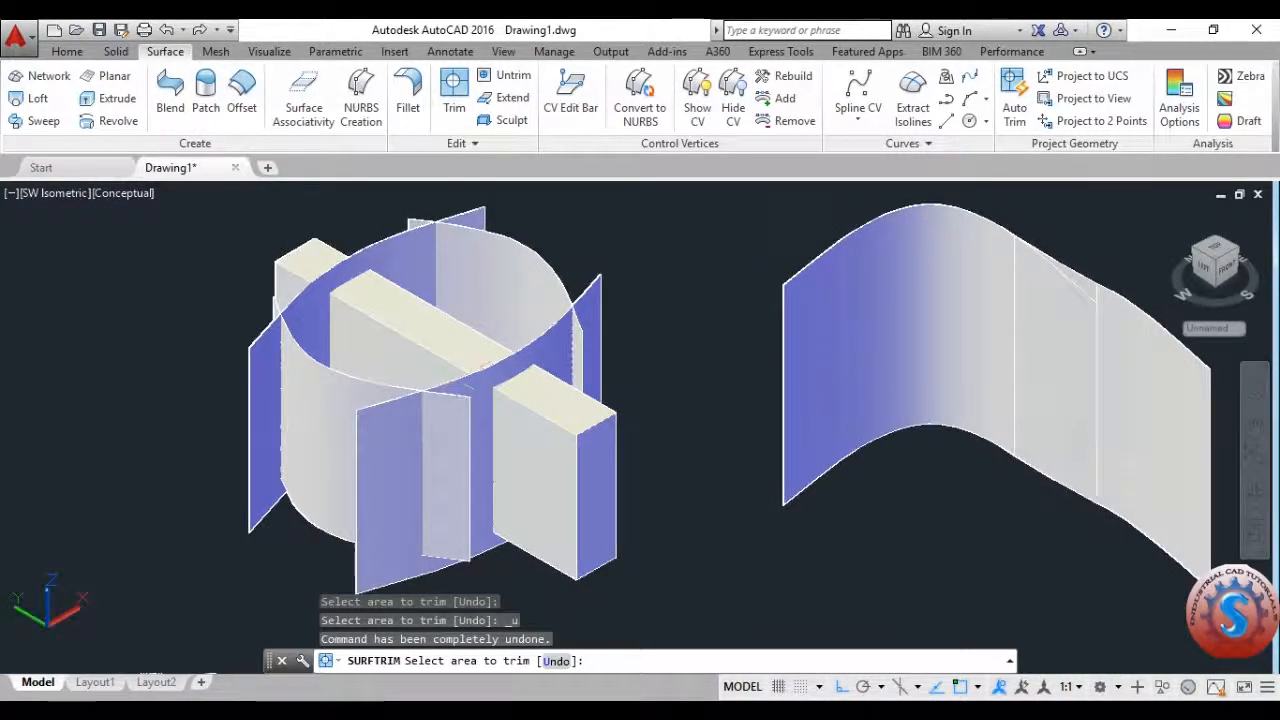
key("Escape")
Step: Select the two crossing front surfaces for trimming and cut off the front-left surface's overhang at the front-right surface
left_click(454, 100)
left_click(396, 441)
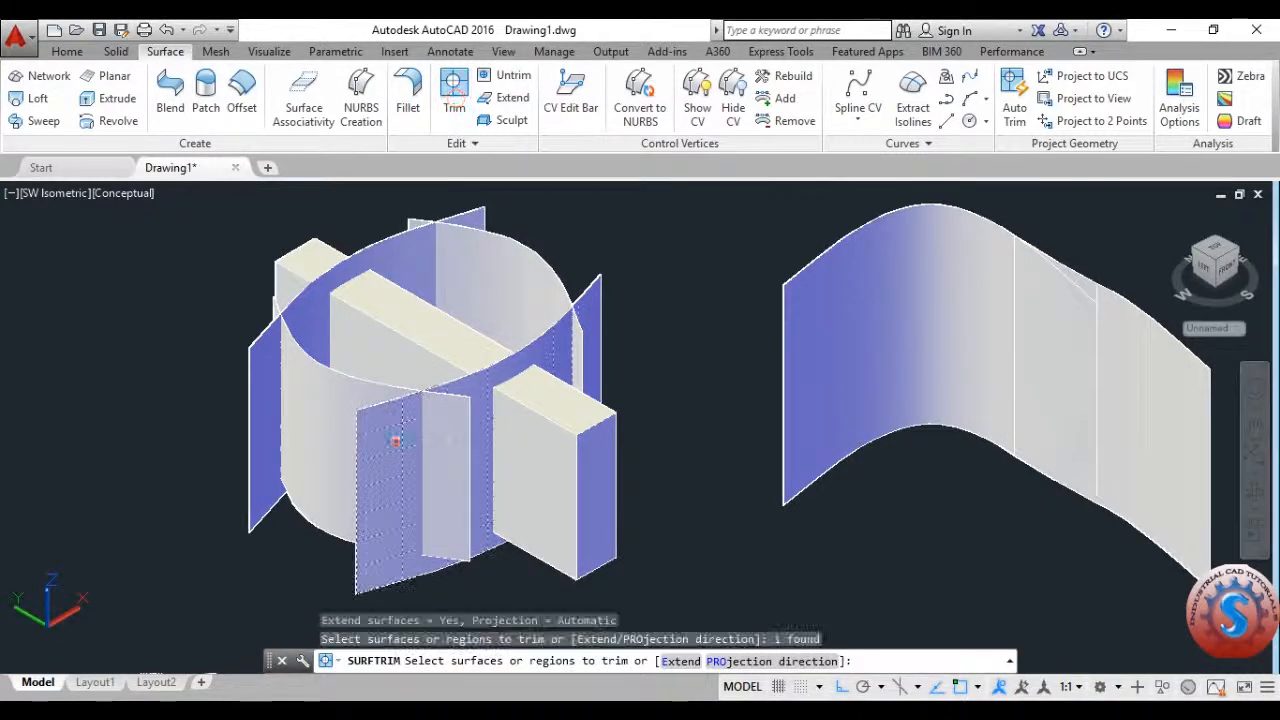
left_click(446, 441)
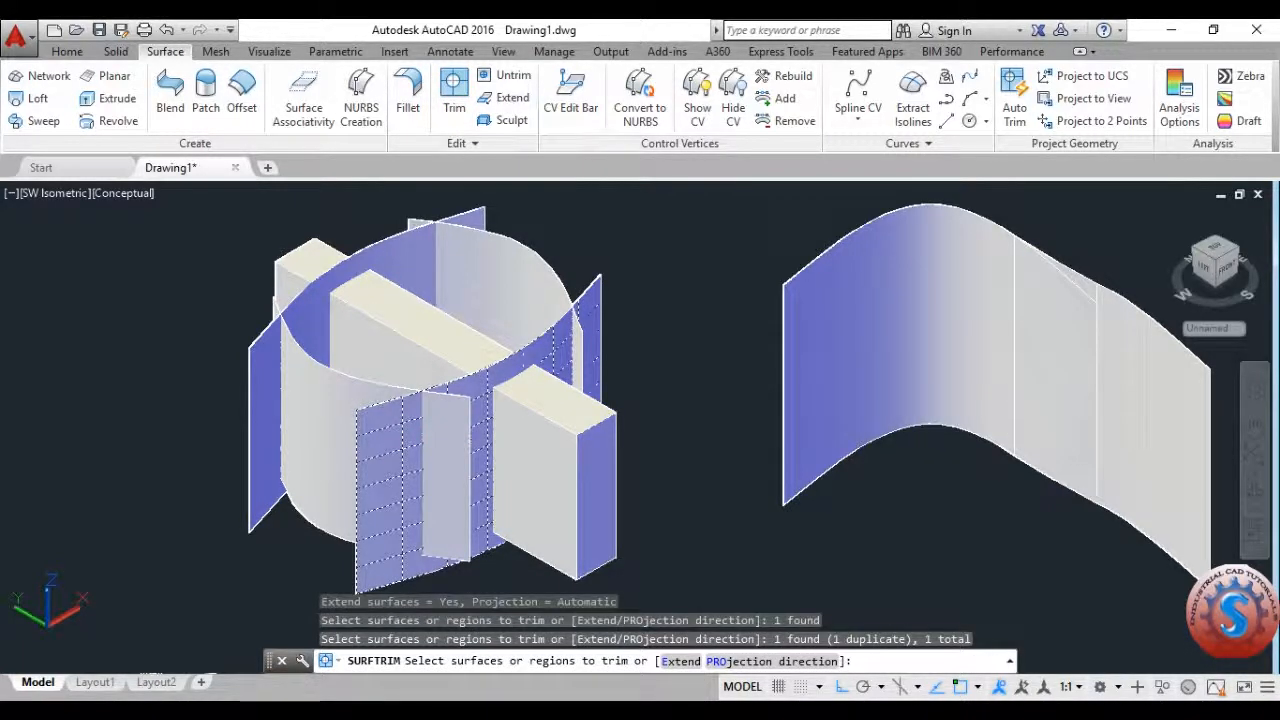
left_click(366, 390)
key("Return")
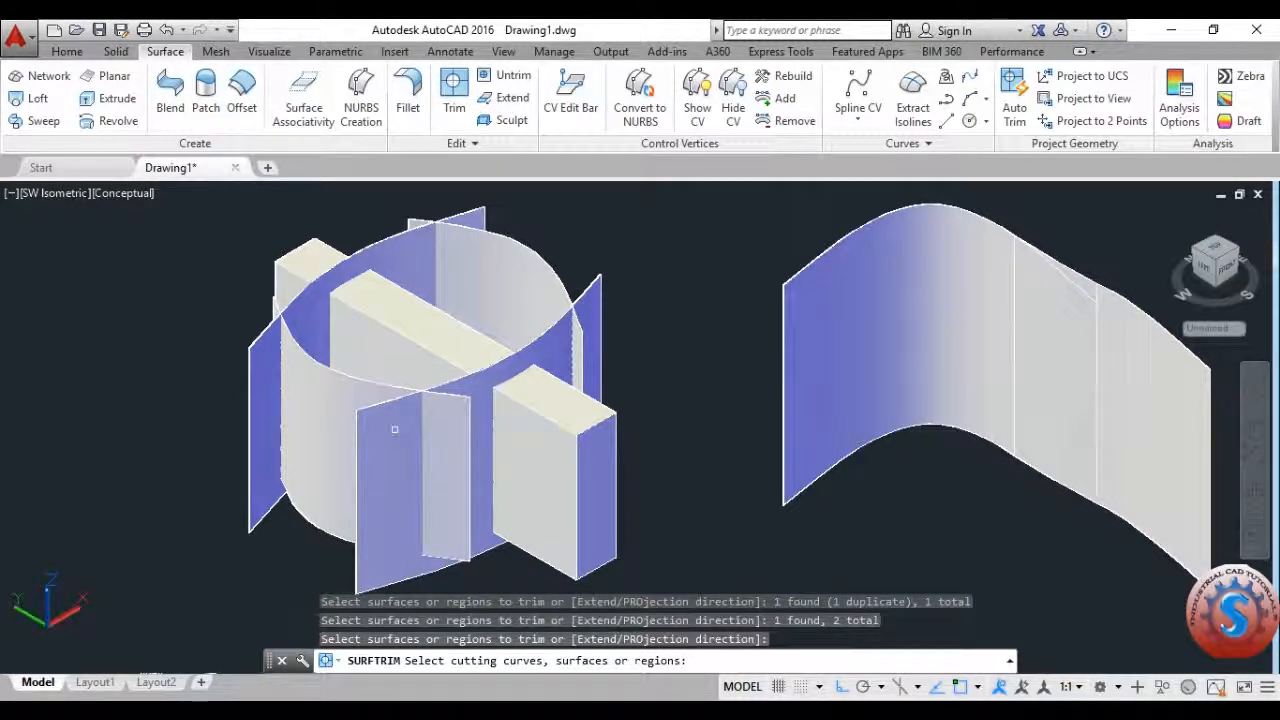
left_click(394, 429)
key("Return")
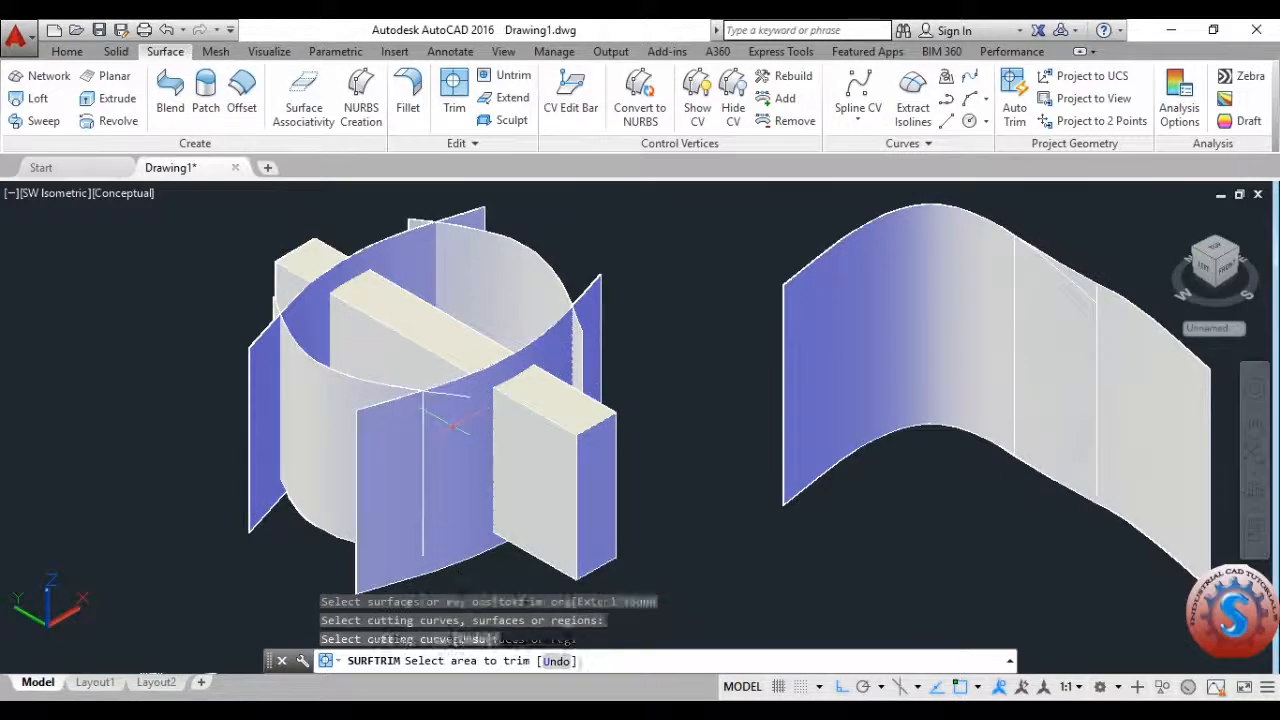
Step: Leave the trim command and free-orbit the model to examine the trimmed front surfaces from above
middle_click_drag(452, 427, 462, 400)
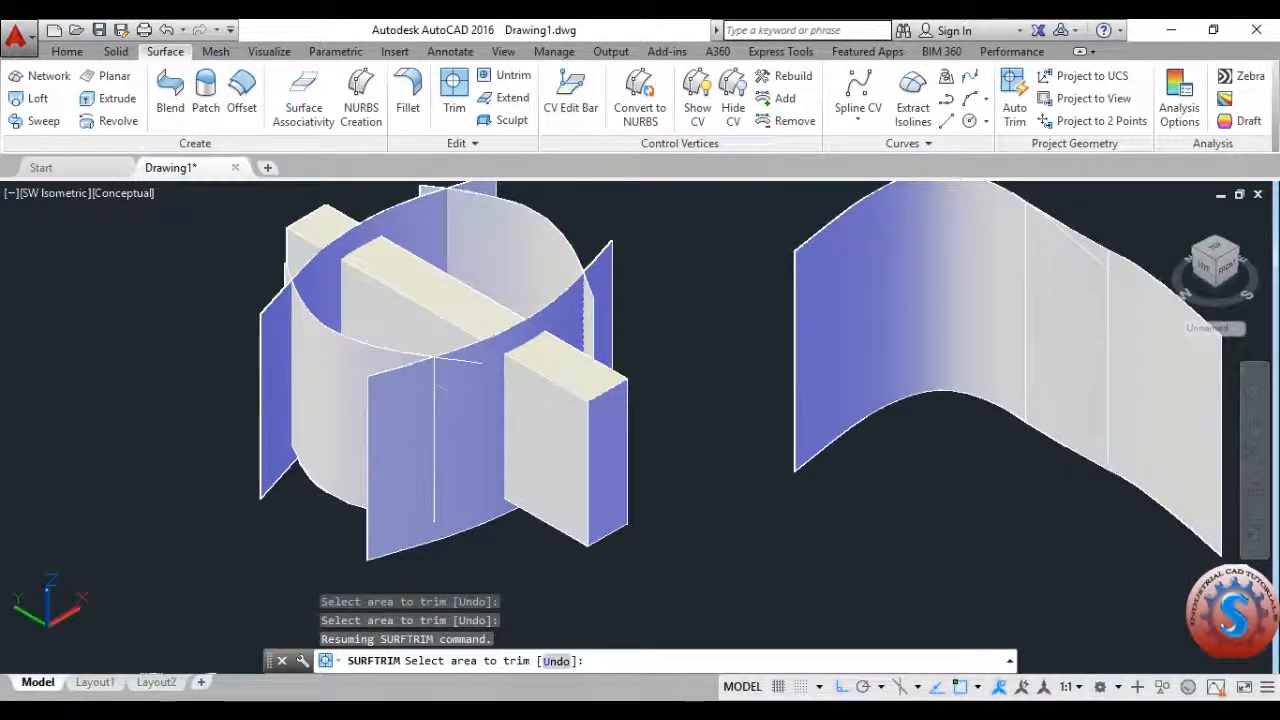
key("Return")
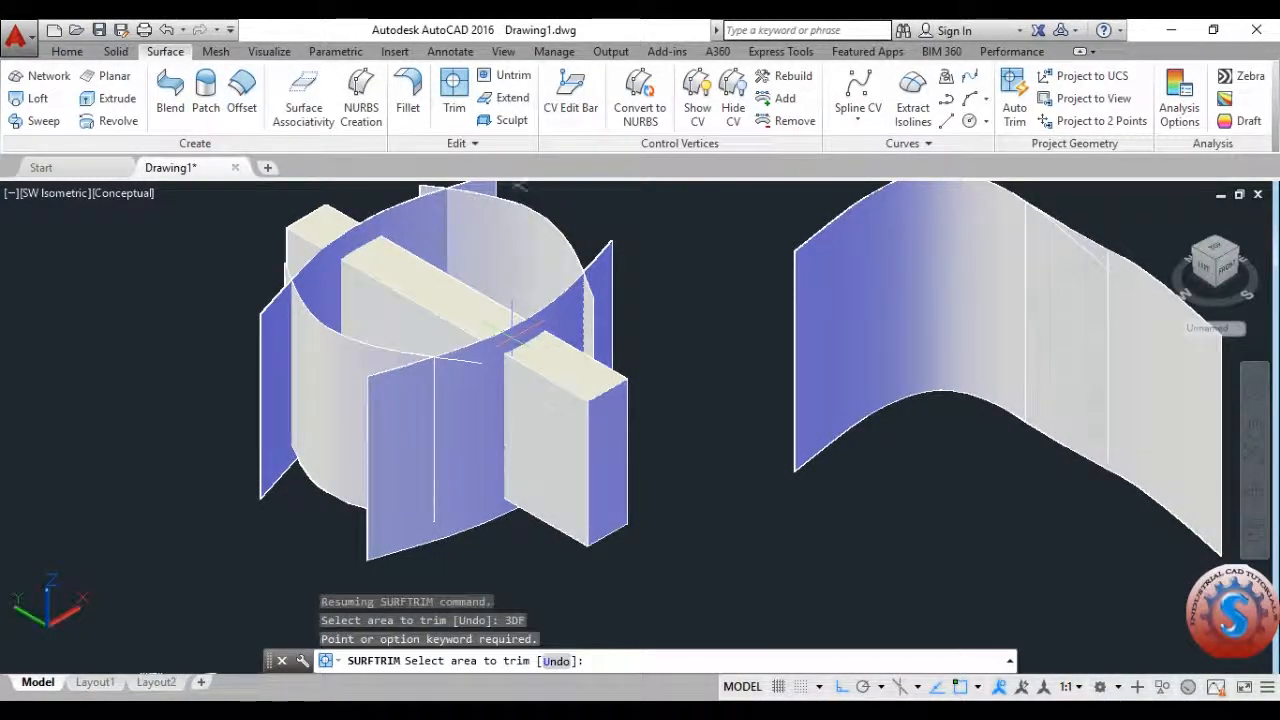
key("Escape")
type("3DFORBIT")
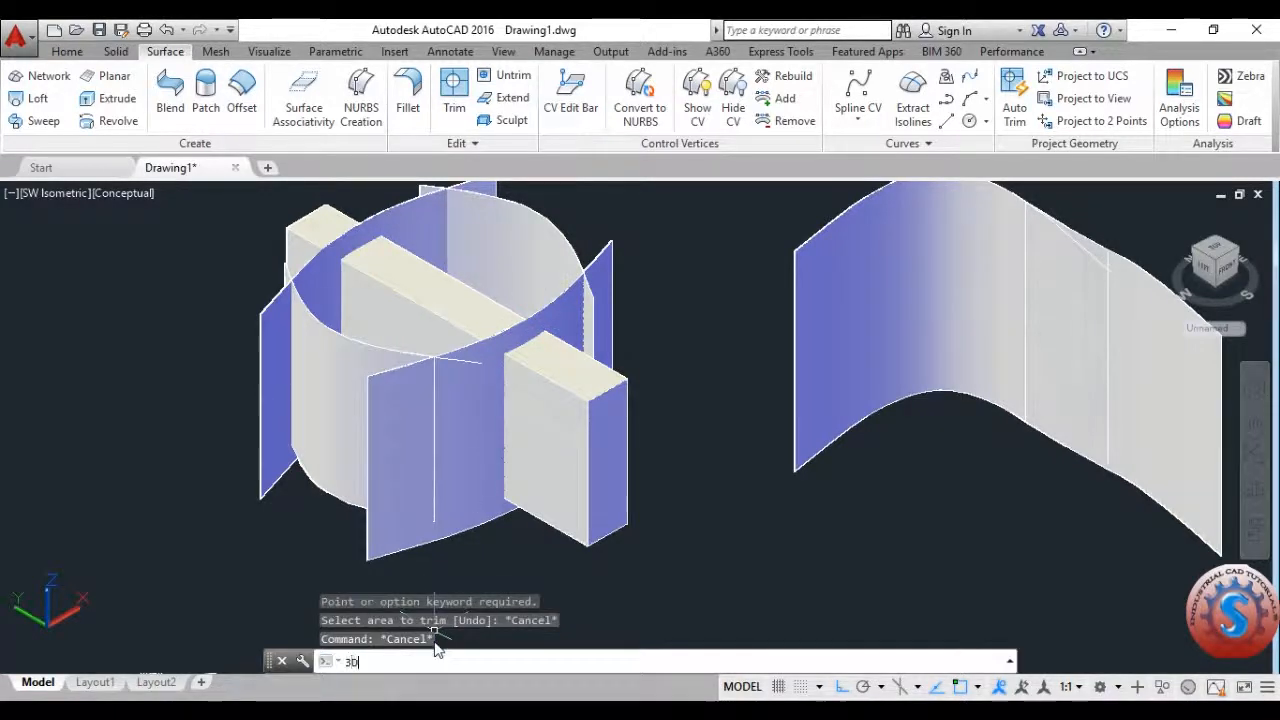
key("Return")
left_click_drag(615, 303, 746, 315)
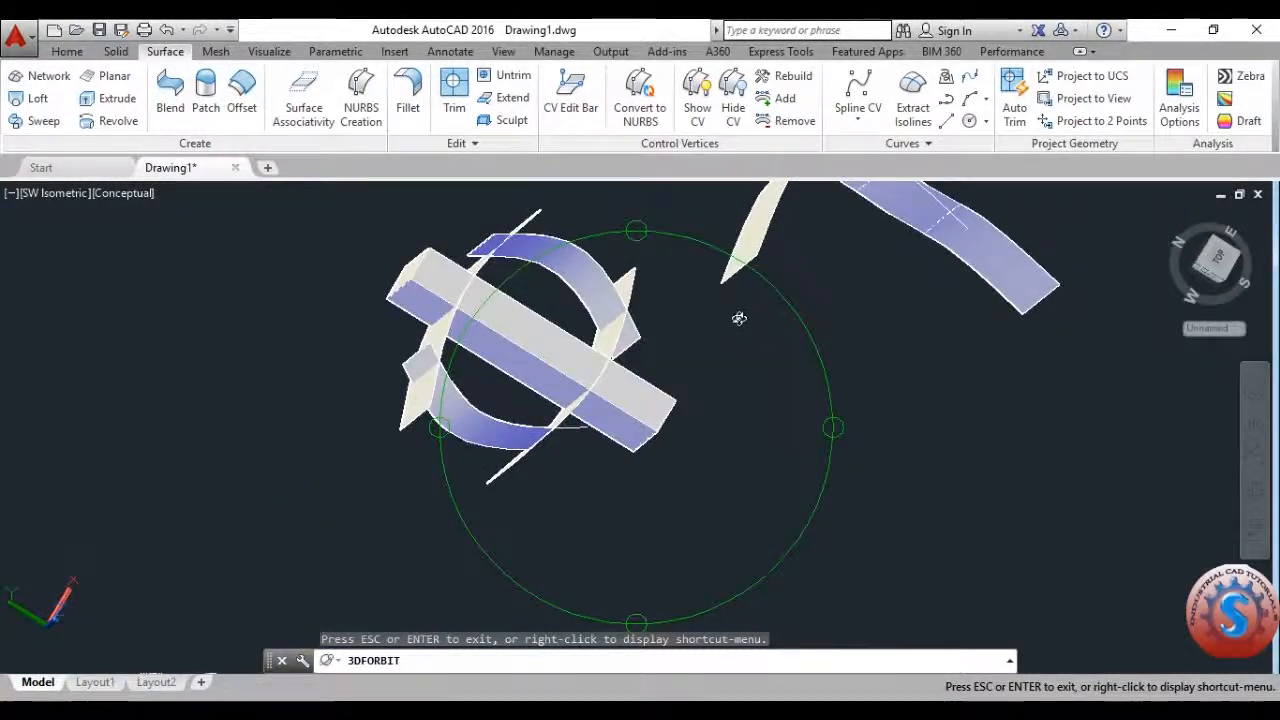
key("Escape")
Step: Undo the free orbit and the last surface trim at the crossing front surfaces
key("ctrl+z")
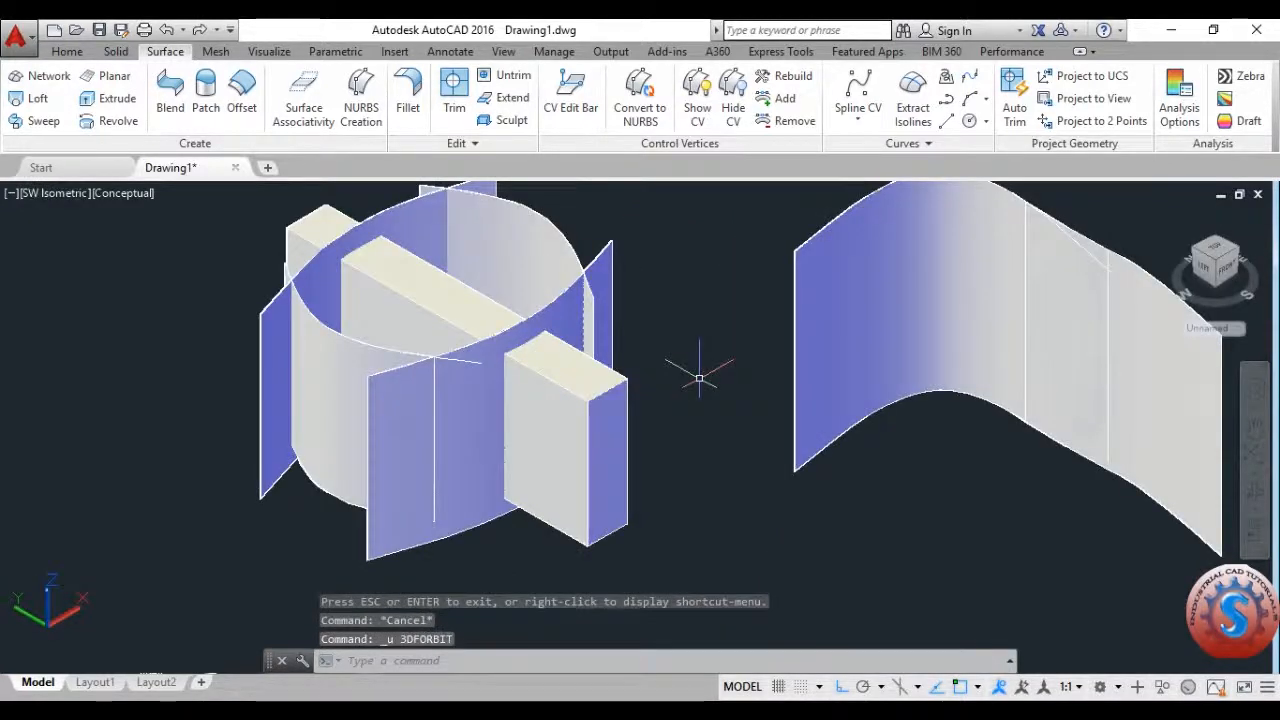
key("ctrl+z")
scroll(654, 374, "down", 2)
scroll(633, 369, "up", 2)
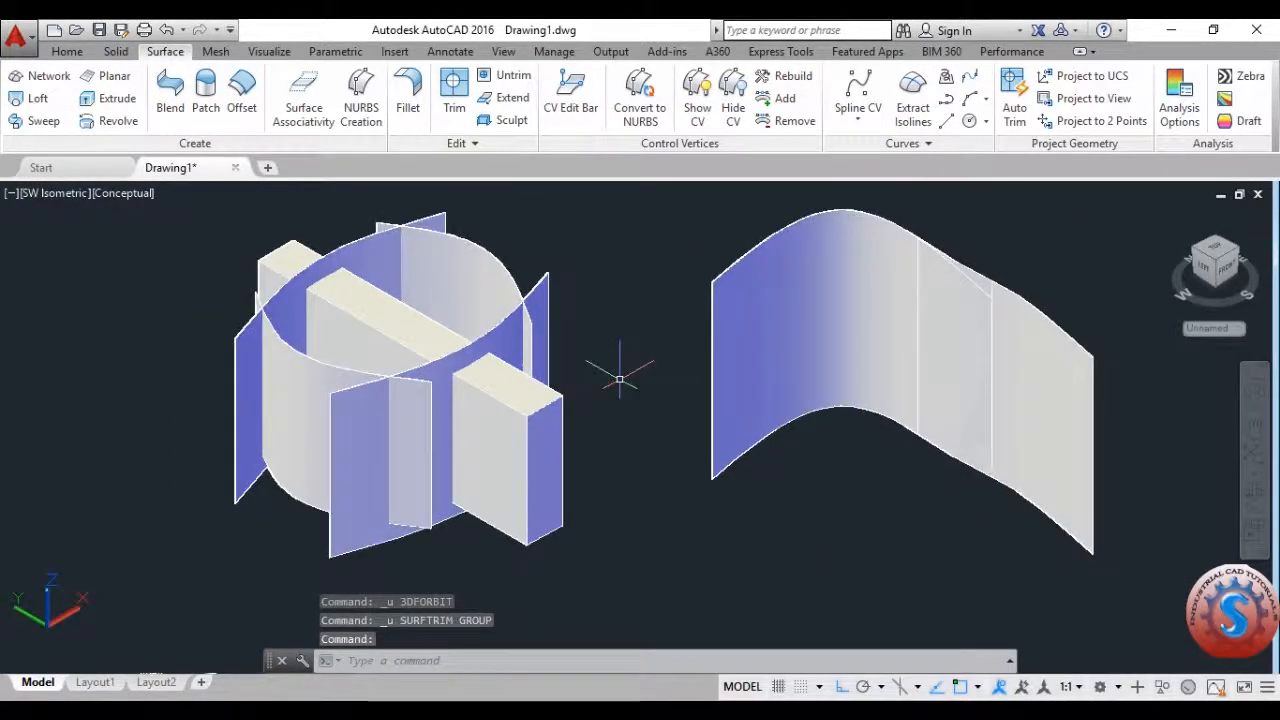
middle_click_drag(620, 376, 642, 380)
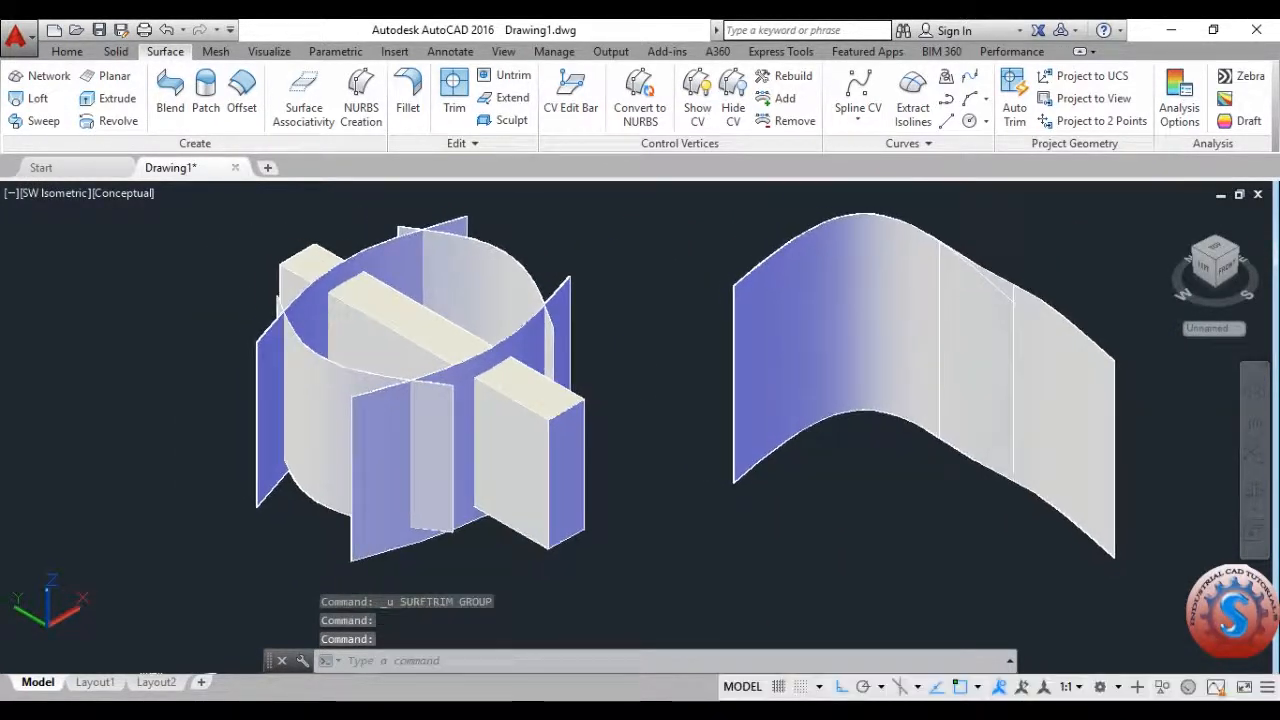
Step: Try to untrim the overhanging end of the front-left surface where it crosses the front-right surface
left_click(511, 78)
left_click(445, 392)
left_click(448, 392)
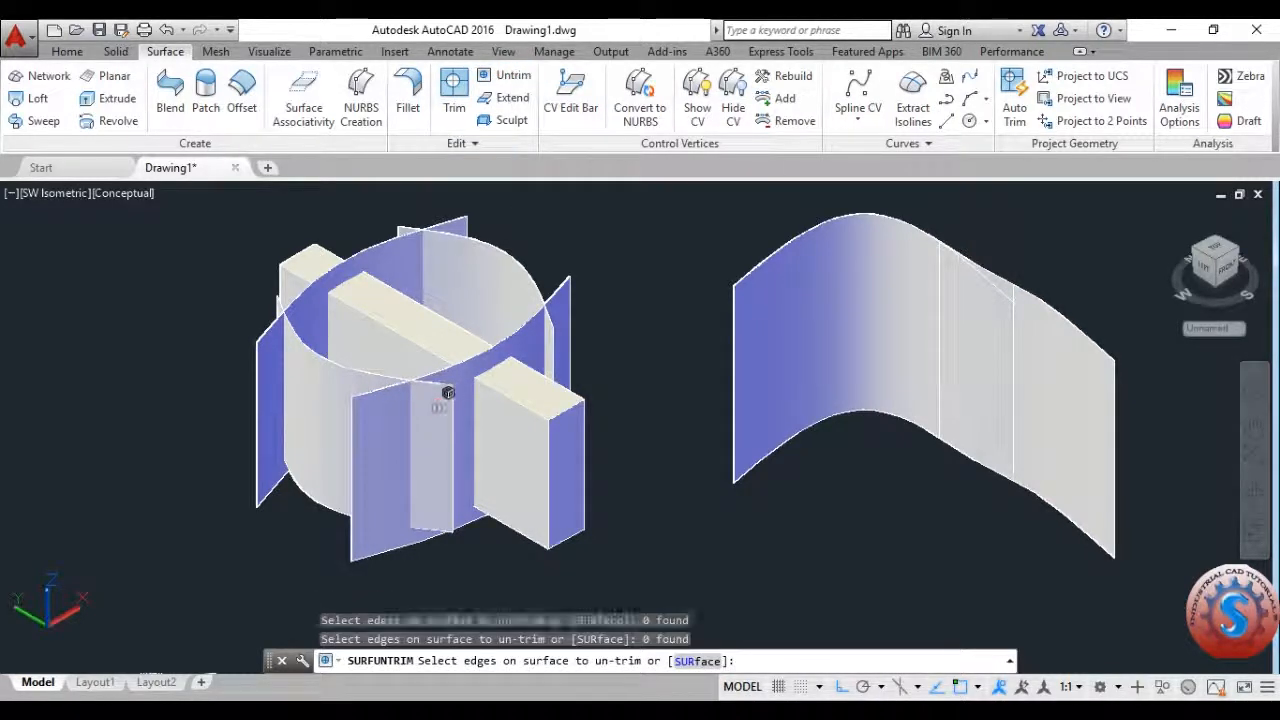
left_click(391, 409)
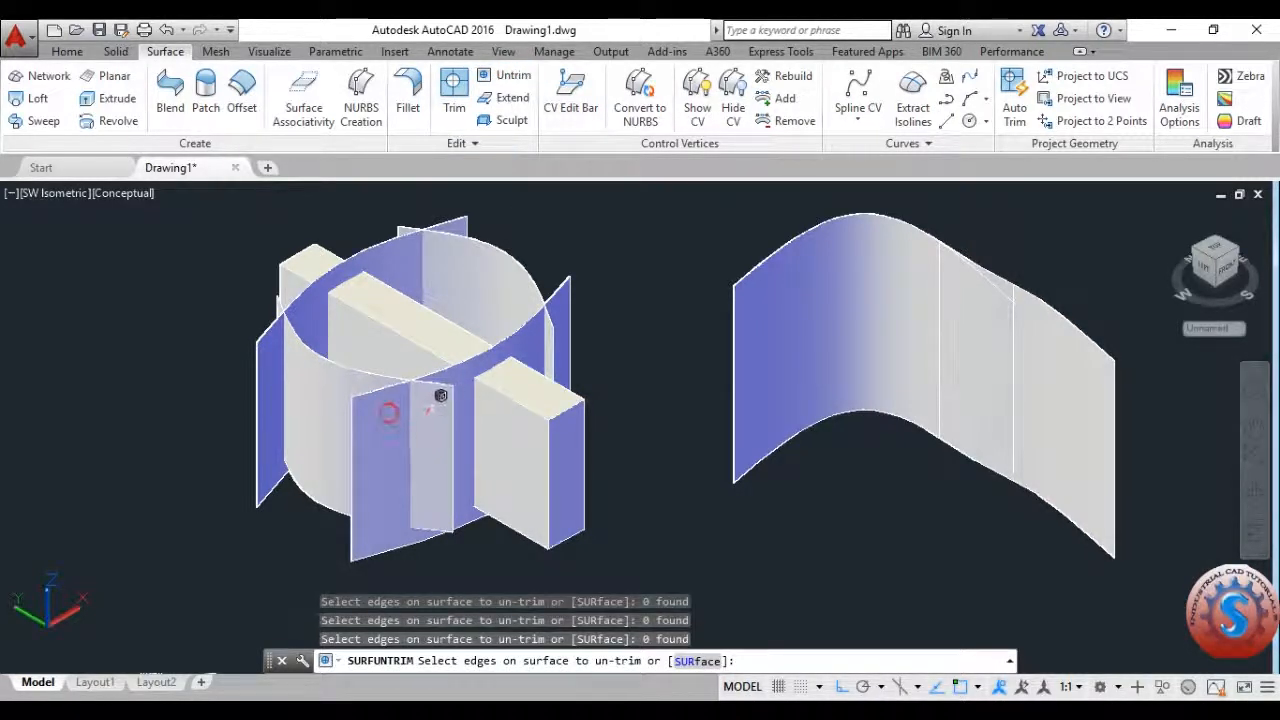
key("Escape")
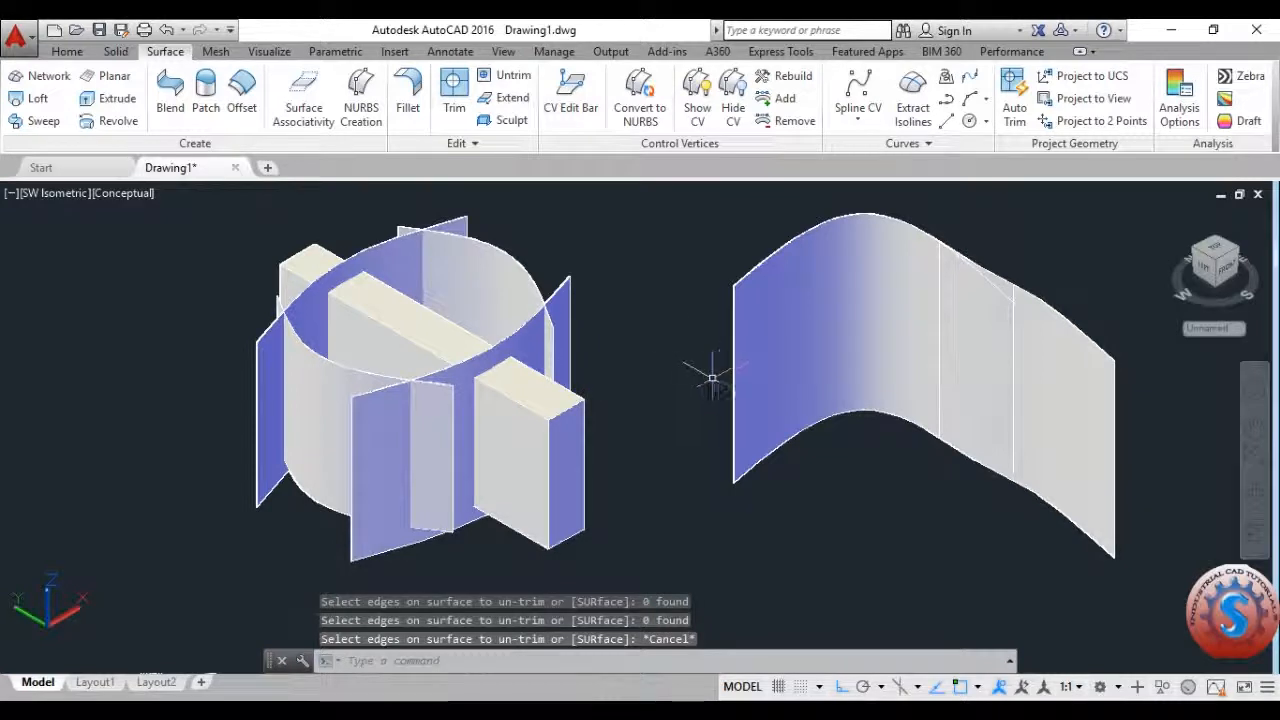
Step: Extend the free left end edge of the wavy surface outward, with ortho mode turned on
left_click(507, 97)
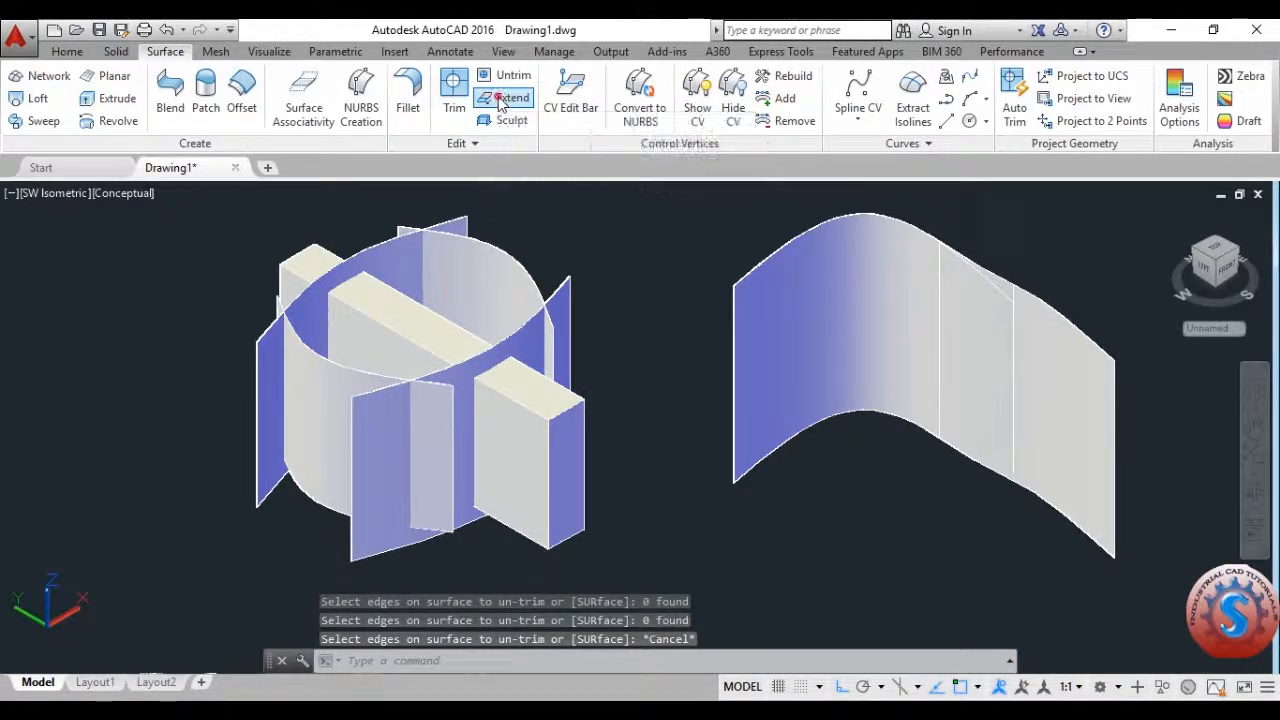
left_click(735, 322)
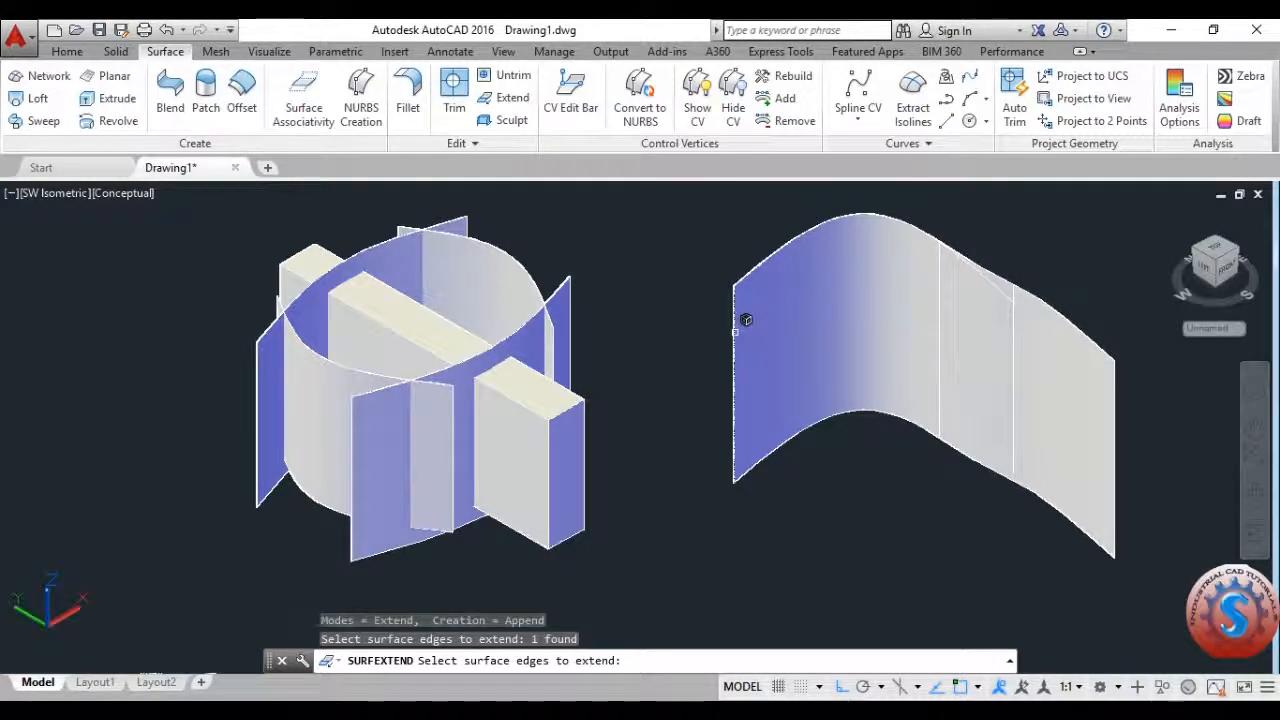
key("Return")
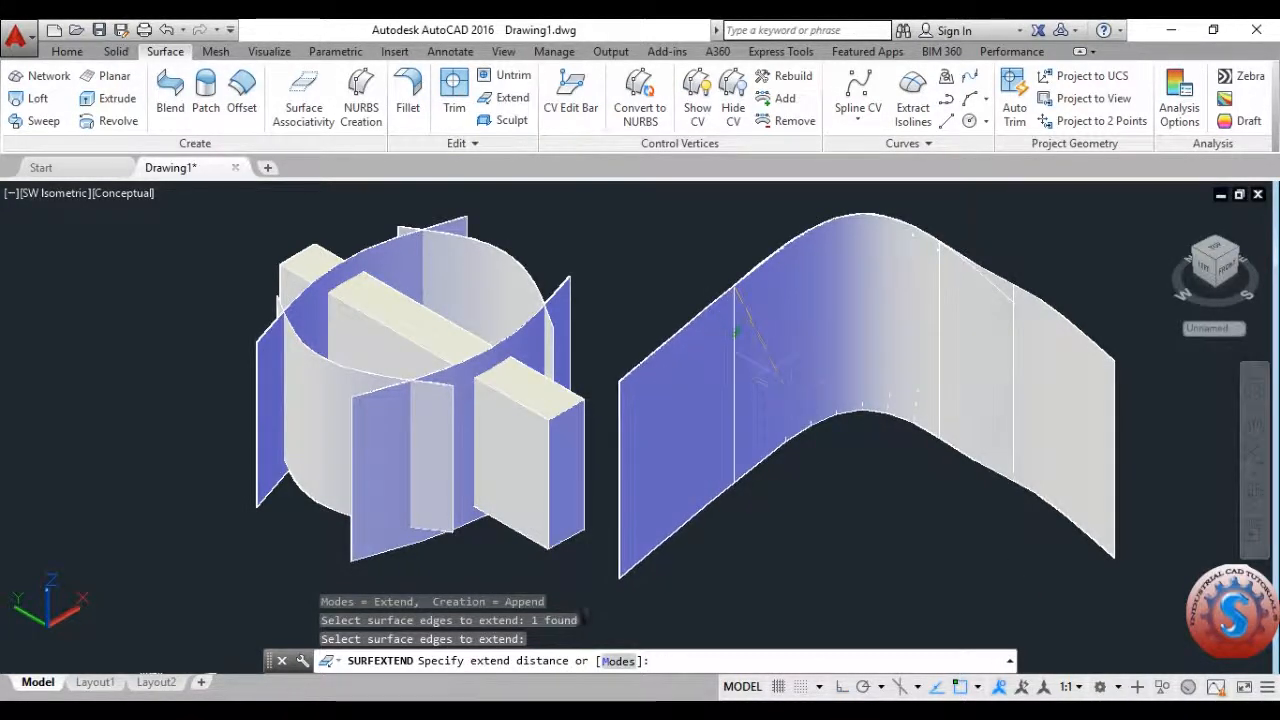
key("F8")
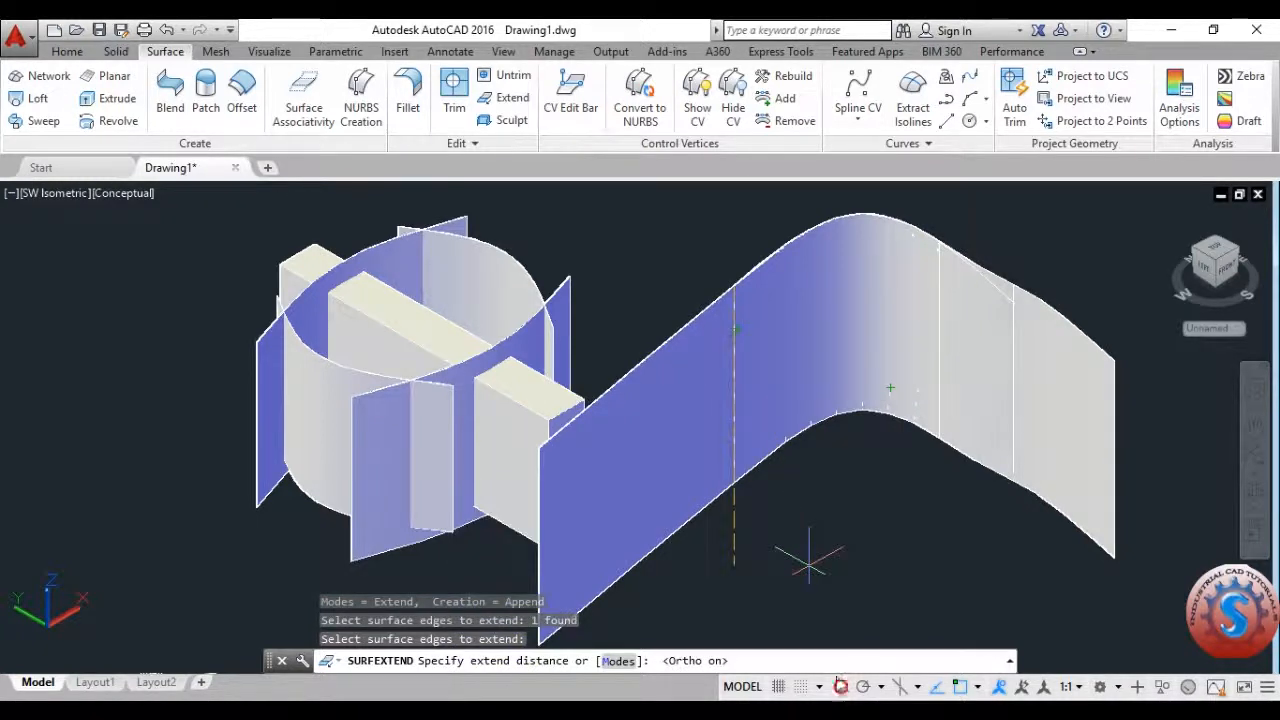
left_click(700, 398)
scroll(703, 407, "down", 2)
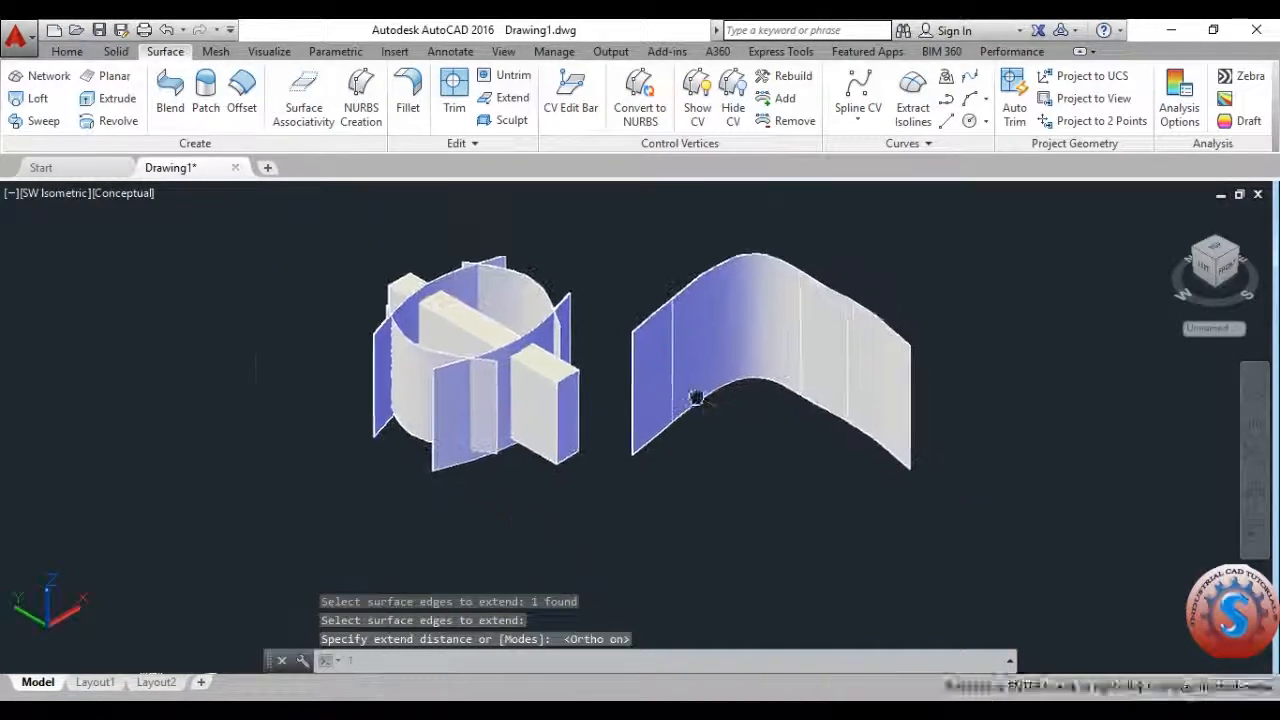
scroll(703, 407, "up", 2)
scroll(780, 390, "down", 2)
scroll(800, 378, "up", 2)
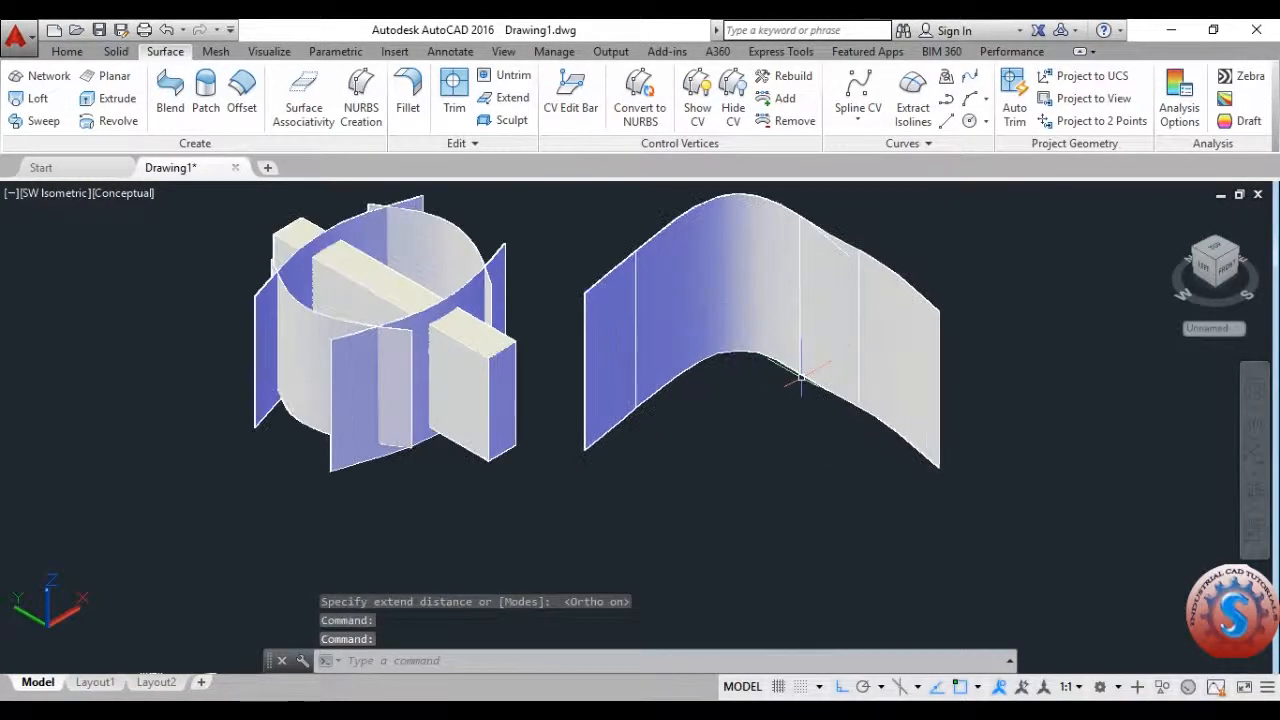
scroll(790, 410, "down", 2)
scroll(802, 425, "up", 3)
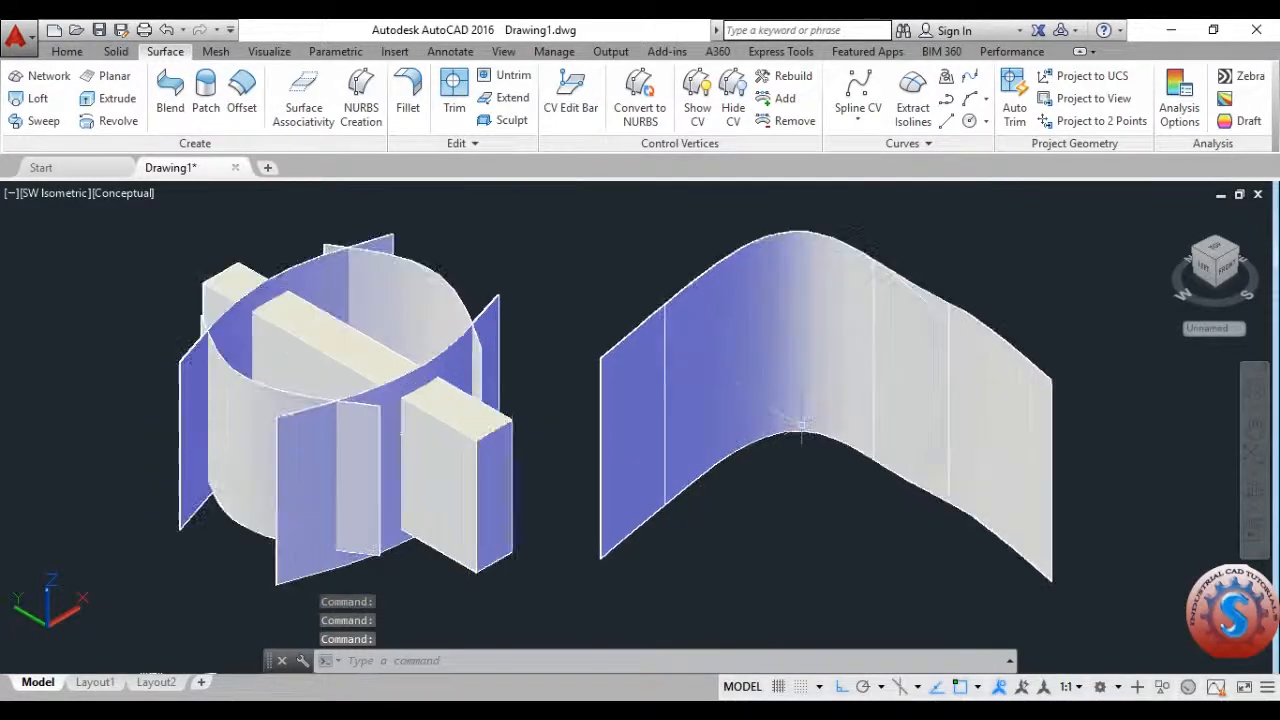
scroll(795, 424, "down", 2)
scroll(770, 418, "up", 2)
scroll(762, 415, "down", 2)
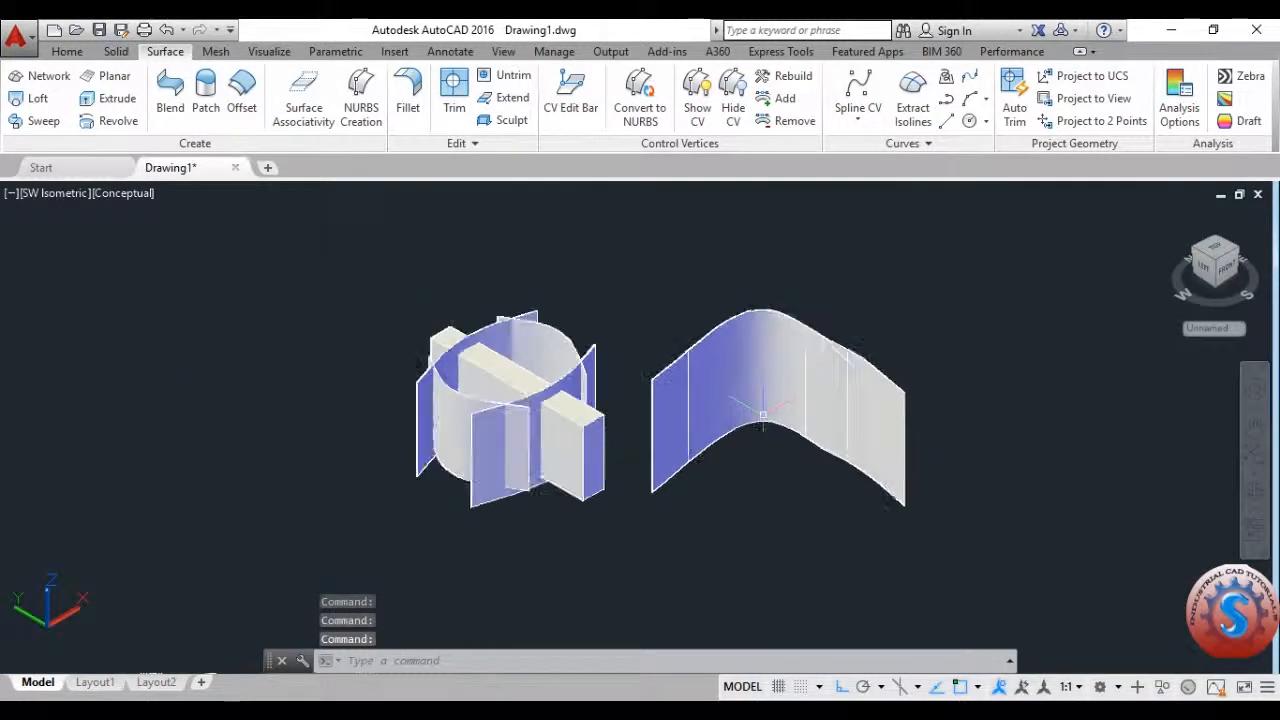
scroll(740, 424, "up", 2)
scroll(740, 422, "down", 3)
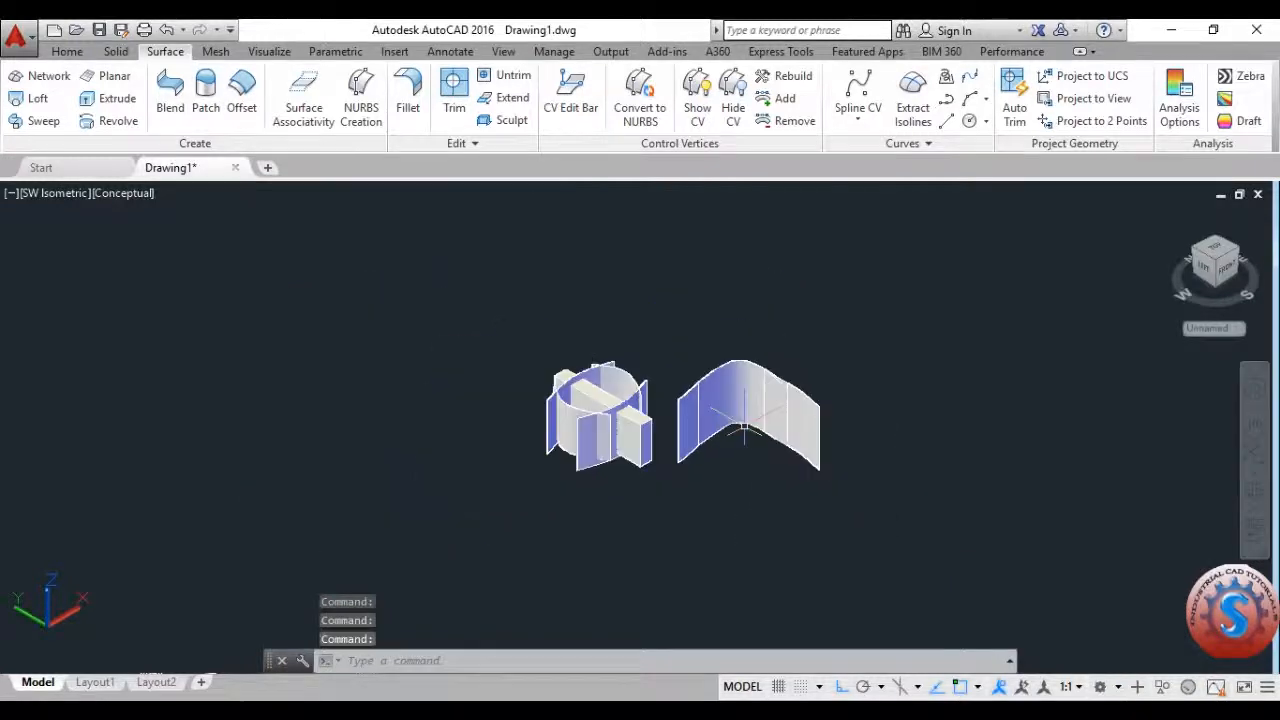
Step: Copy the wavy surface pieces using the top of the curve as base point, placing copies in front of the original
scroll(744, 428, "up", 2)
type("co")
key("Return")
left_click(972, 541)
left_click(762, 328)
key("Return")
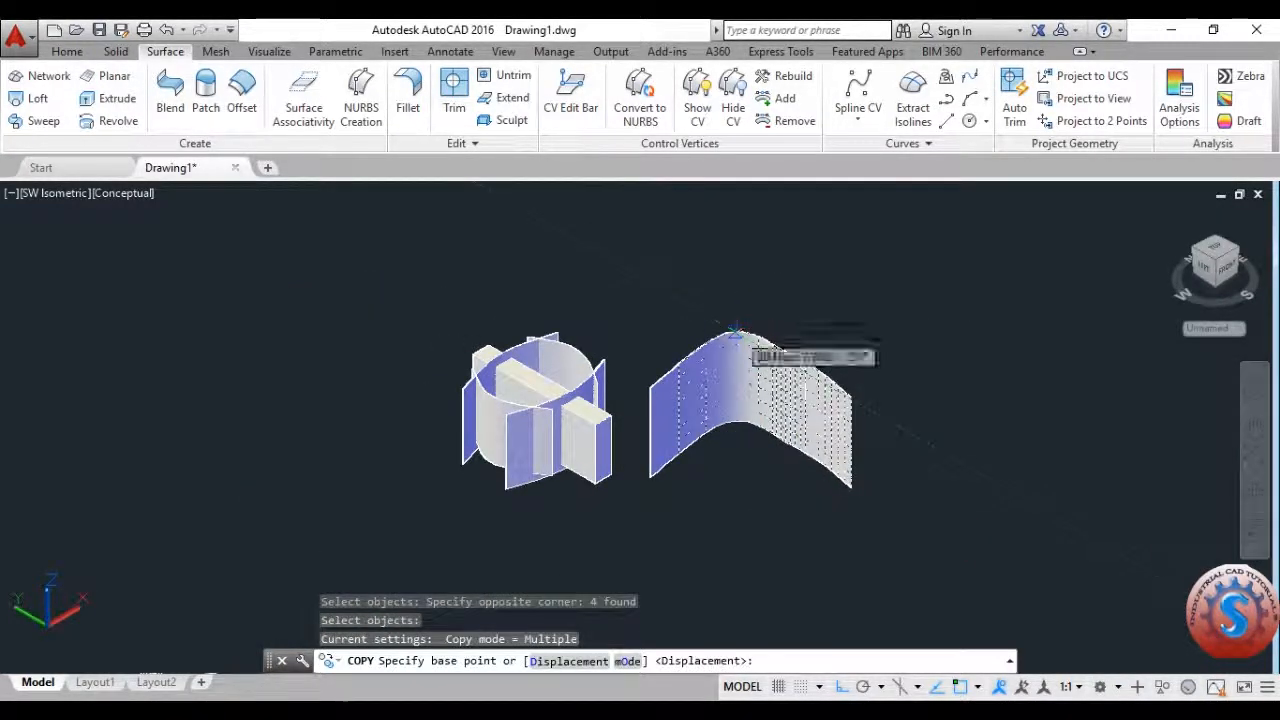
left_click(735, 330)
scroll(805, 350, "up", 2)
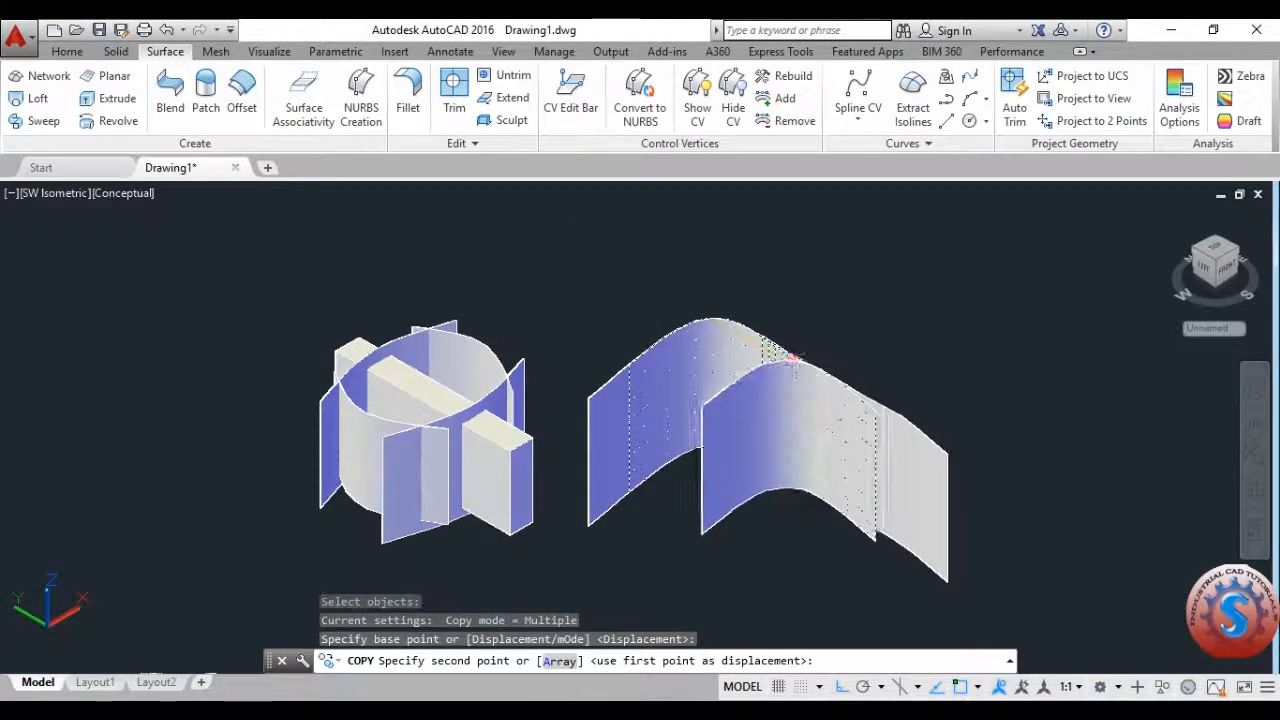
left_click(790, 357)
scroll(895, 487, "down", 2)
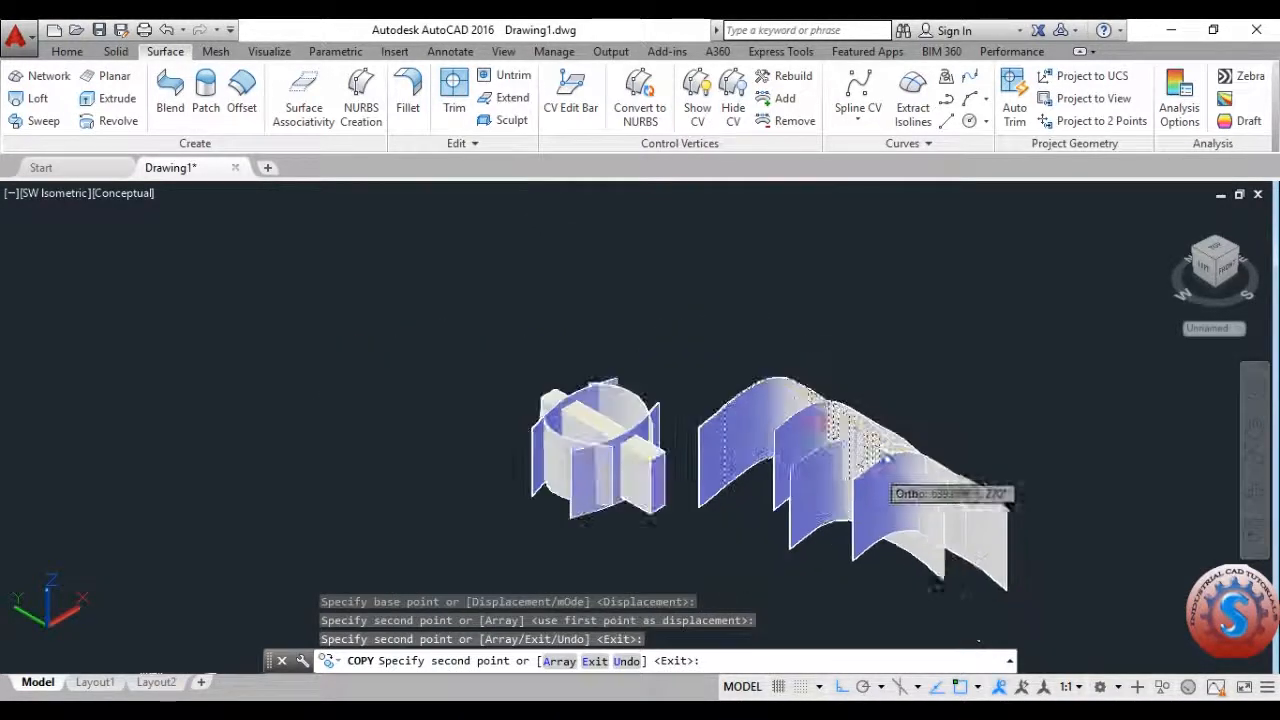
scroll(866, 468, "up", 2)
left_click(843, 477)
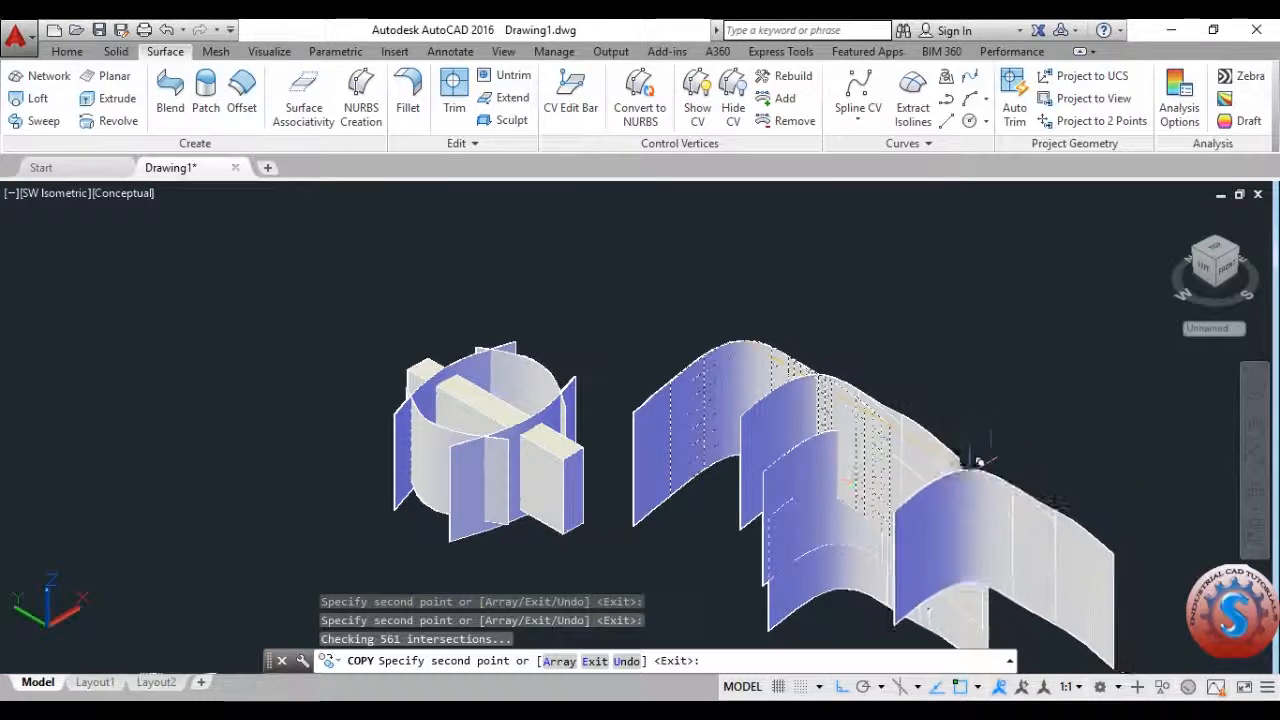
Step: Undo the last placed copy, turn ortho mode off and place a copy freely in front before ending the copying
key("ctrl+z")
scroll(980, 530, "up", 1)
left_click(841, 687)
scroll(874, 409, "up", 2)
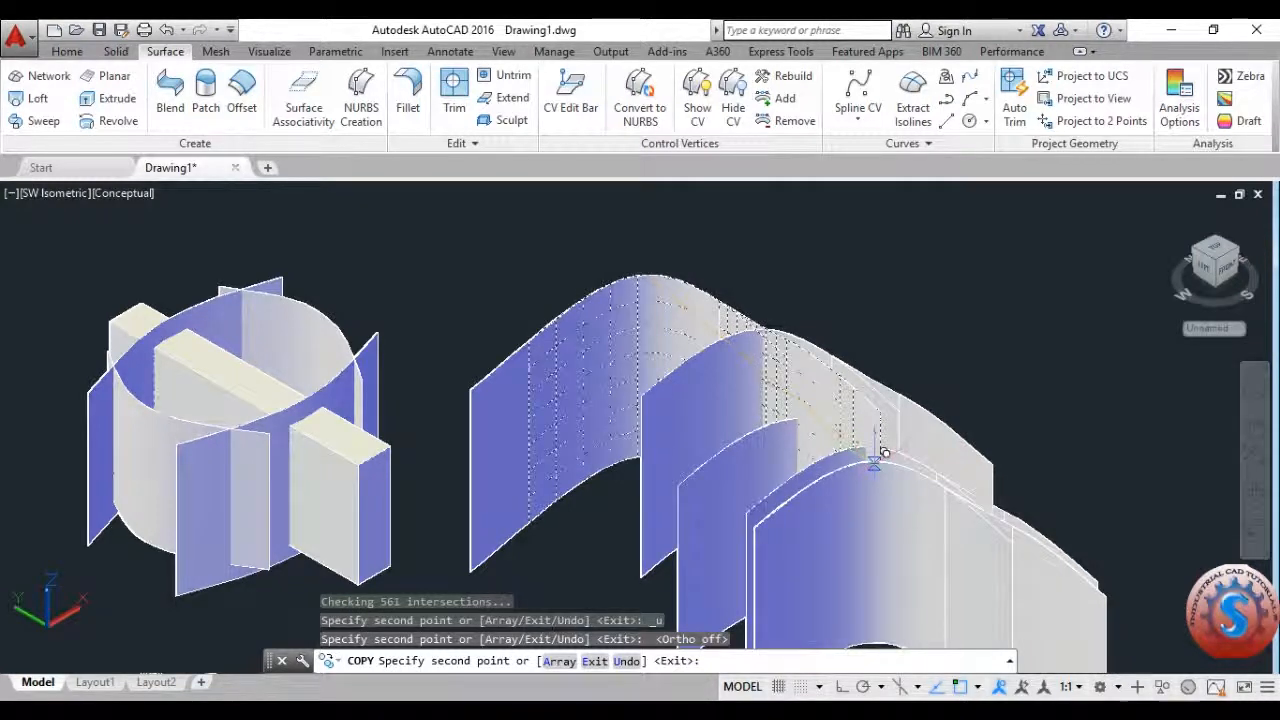
scroll(877, 411, "down", 4)
middle_click_drag(877, 418, 877, 397)
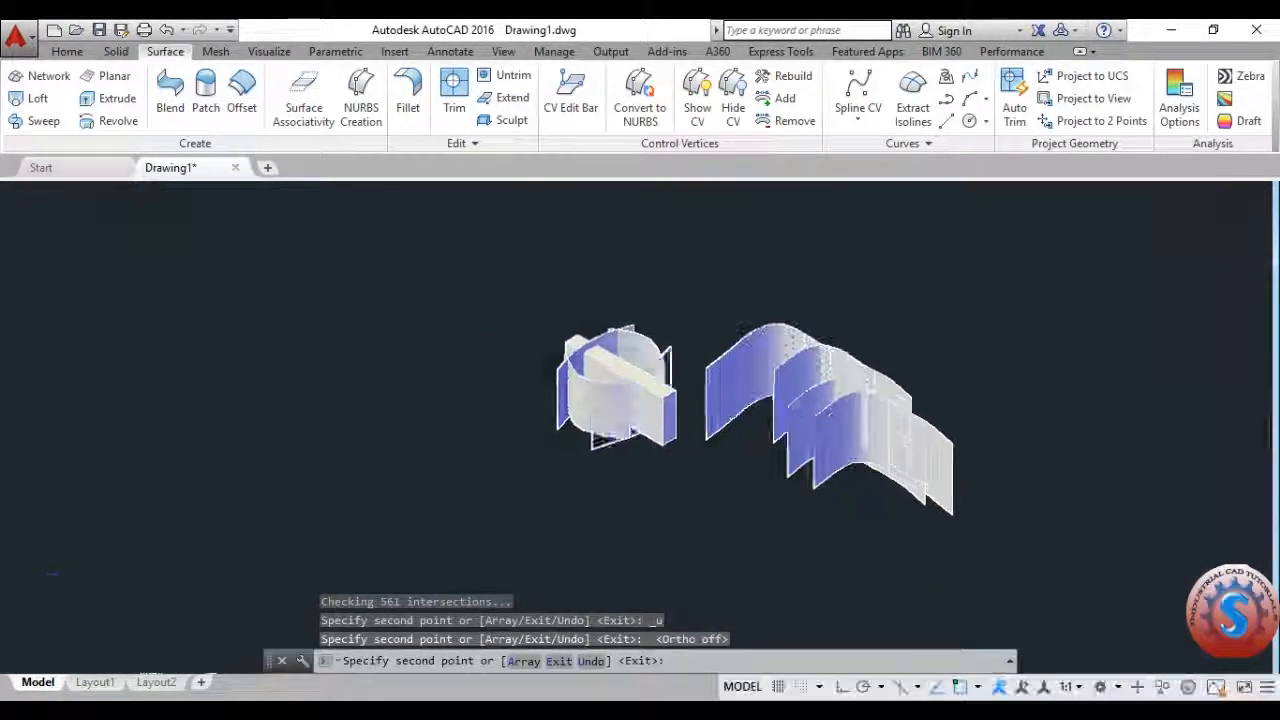
key("Escape")
Step: Erase the surface pieces at the right-hand ends of the two front copies
scroll(965, 426, "up", 1)
scroll(915, 475, "down", 1)
scroll(869, 461, "up", 3)
middle_click_drag(840, 466, 750, 495)
scroll(753, 462, "down", 4)
scroll(755, 460, "up", 3)
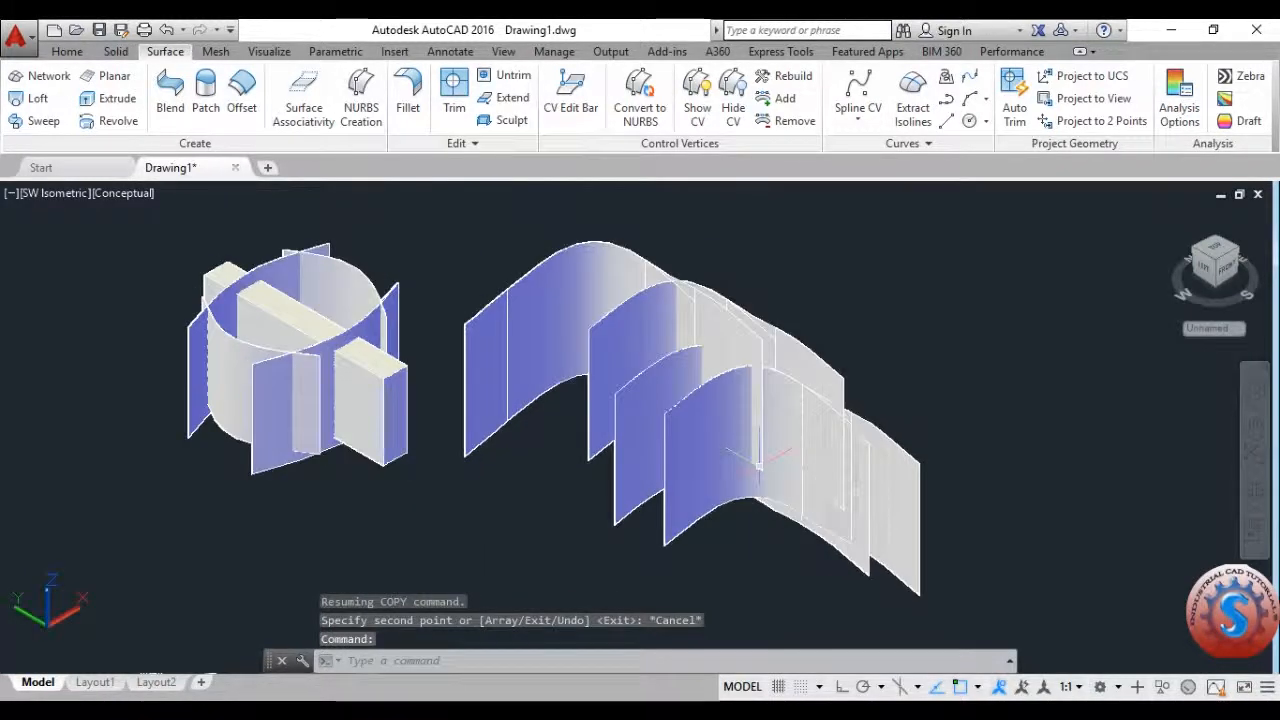
left_click(951, 567)
left_click(870, 495)
key("Delete")
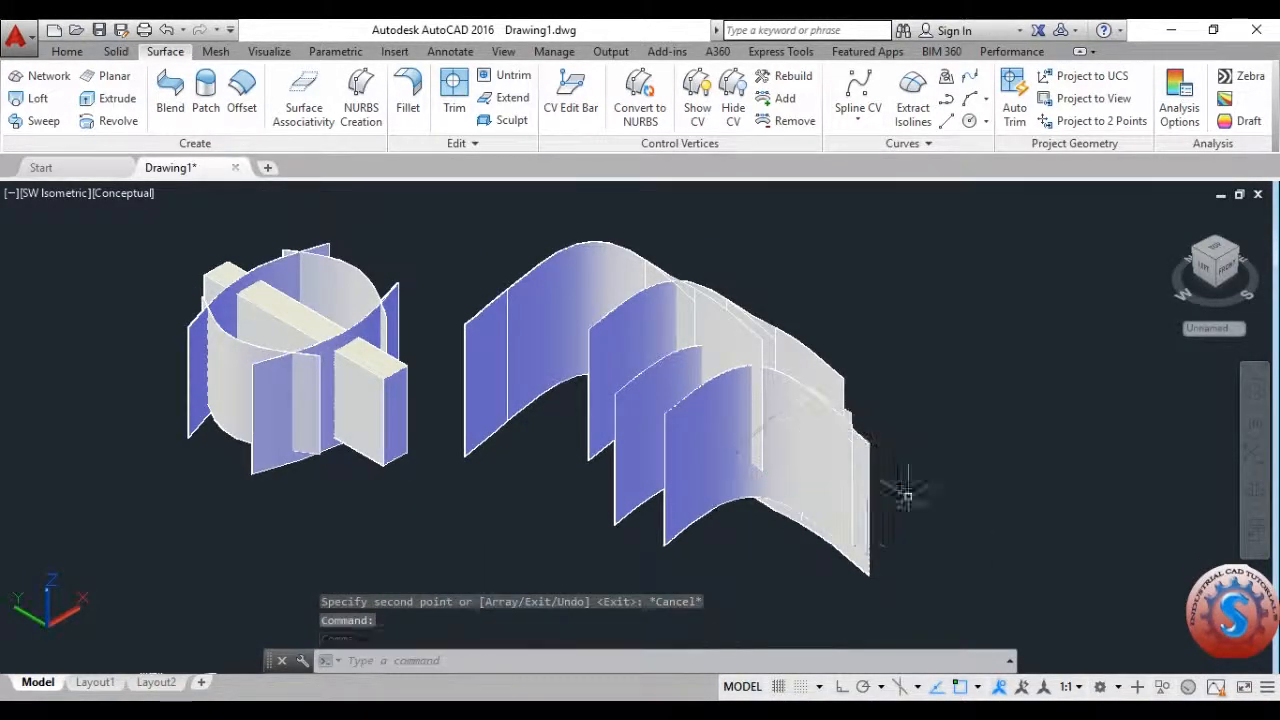
left_click(838, 540)
key("Delete")
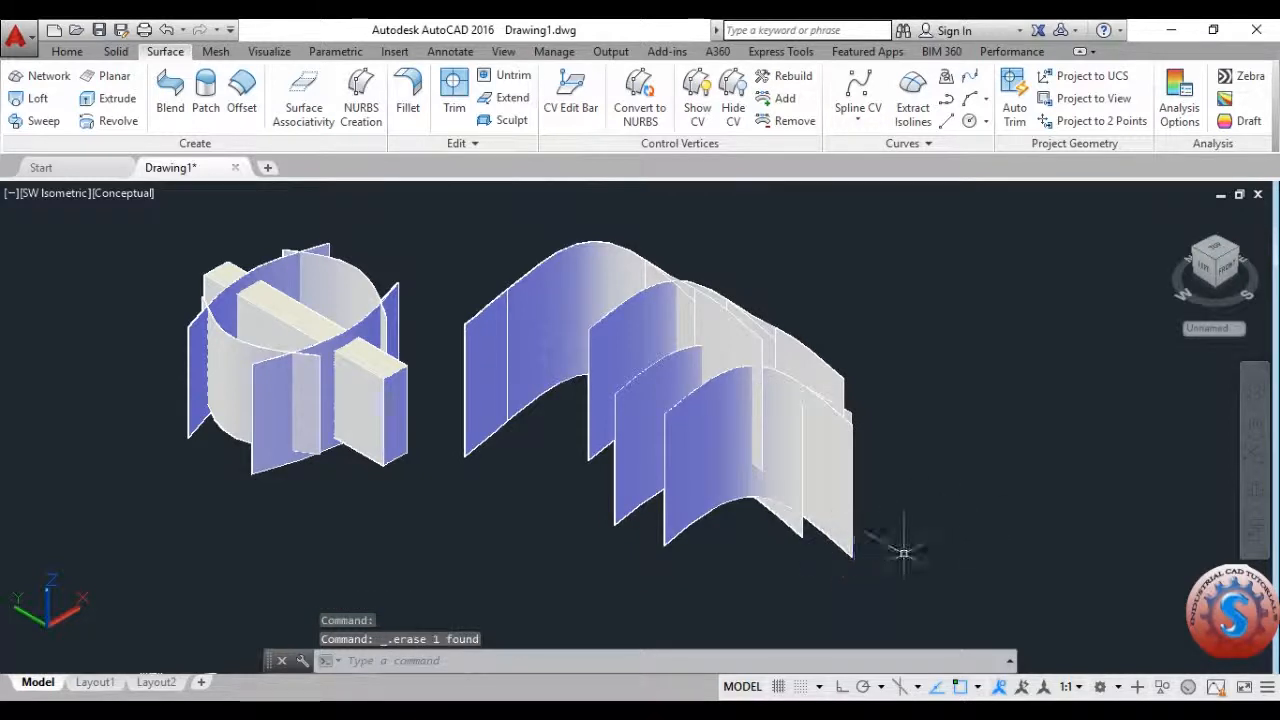
Step: Extend the left end edge of the copy directly in front of the original wavy surface outward
left_click(512, 98)
left_click(590, 350)
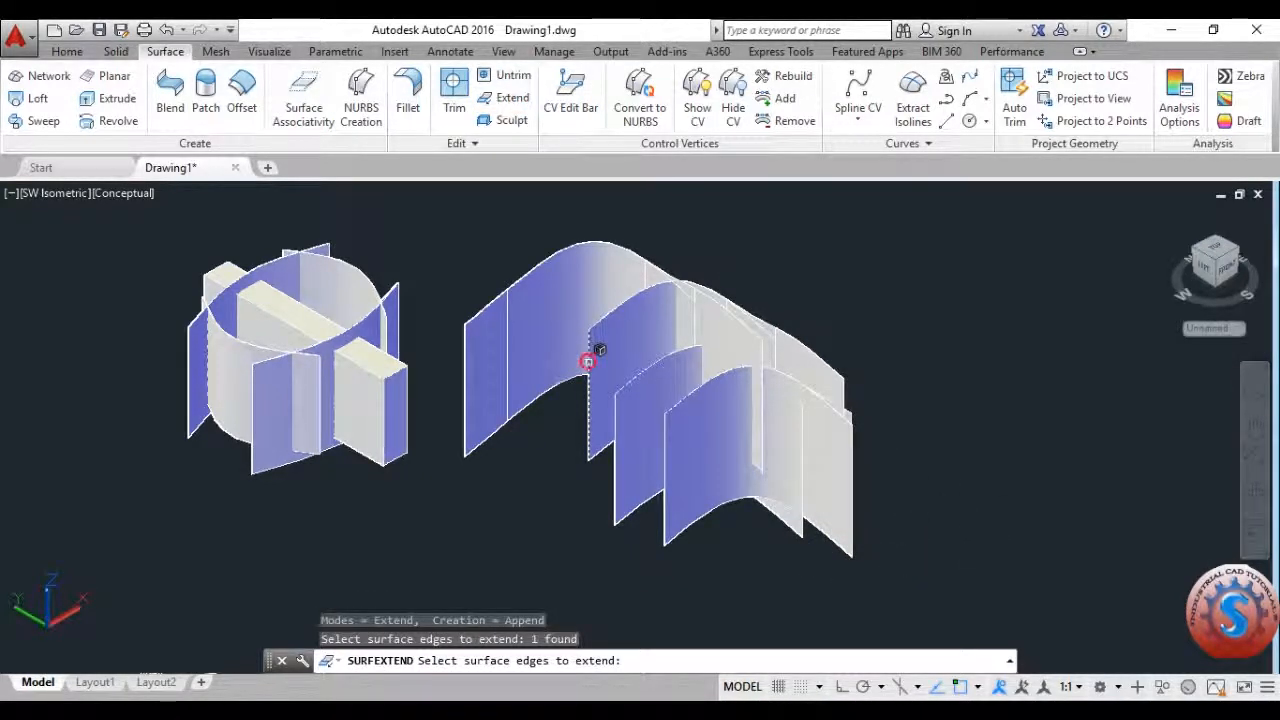
key("Return")
left_click(533, 389)
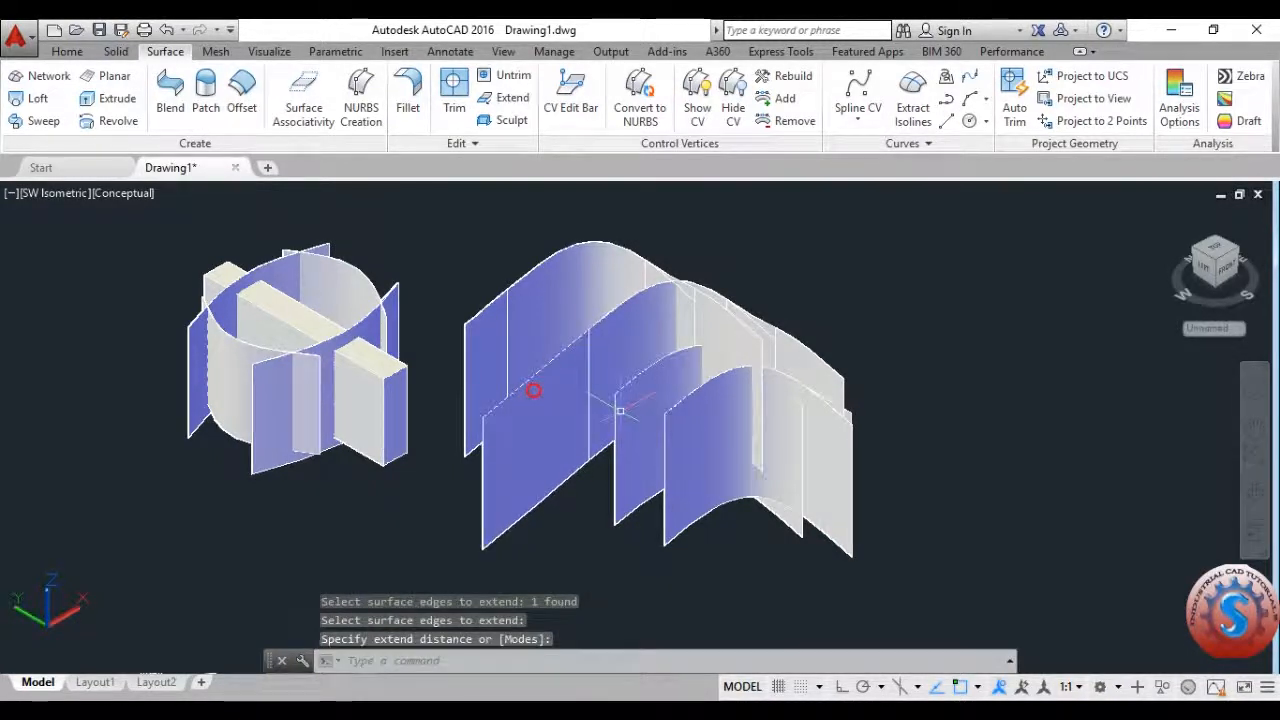
left_click(617, 416)
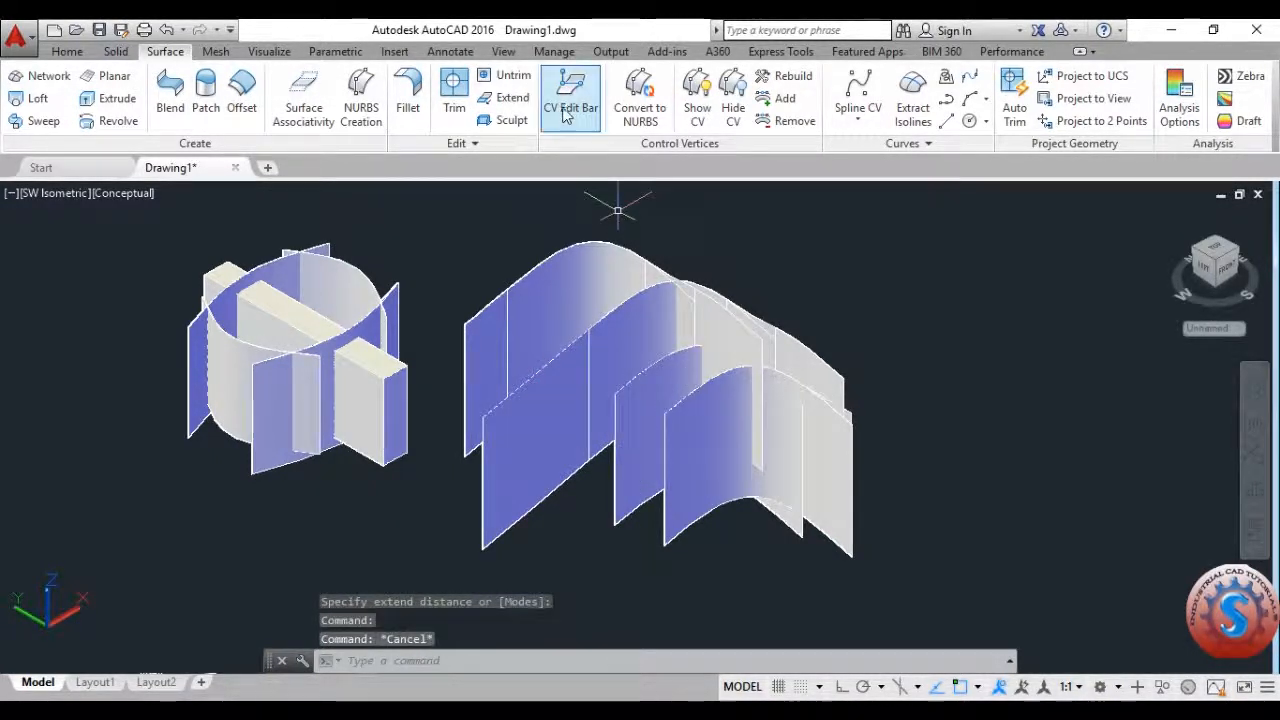
Step: Extend the left end edges of the two frontmost copies outward together by the same distance
left_click(510, 97)
left_click(626, 452)
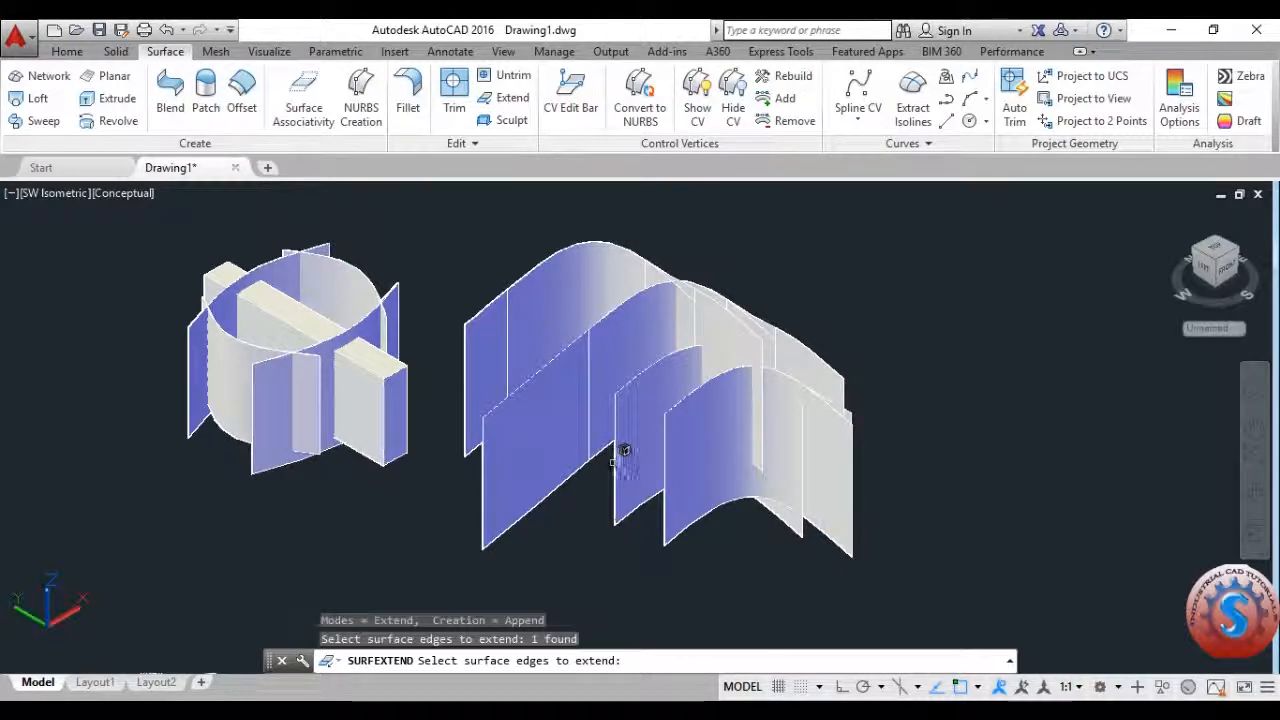
left_click(623, 433)
left_click(617, 449)
left_click(681, 443)
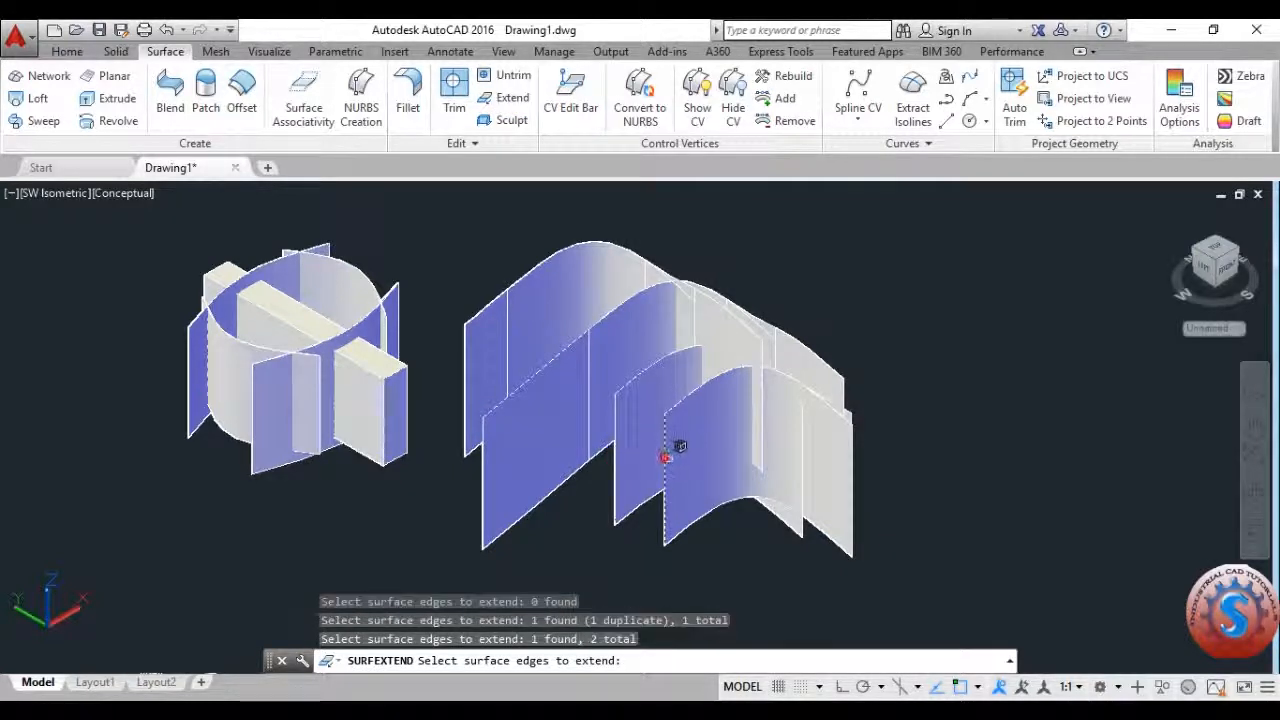
key("Return")
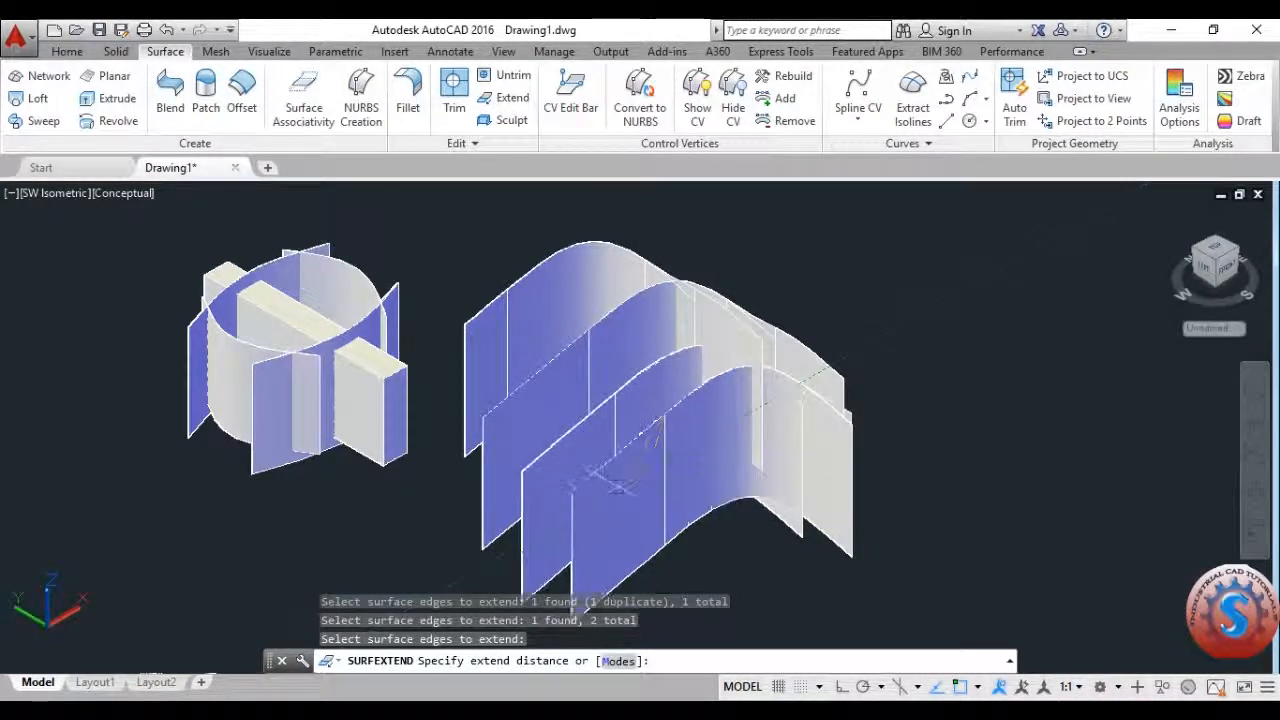
scroll(620, 480, "up", 3)
scroll(640, 420, "down", 5)
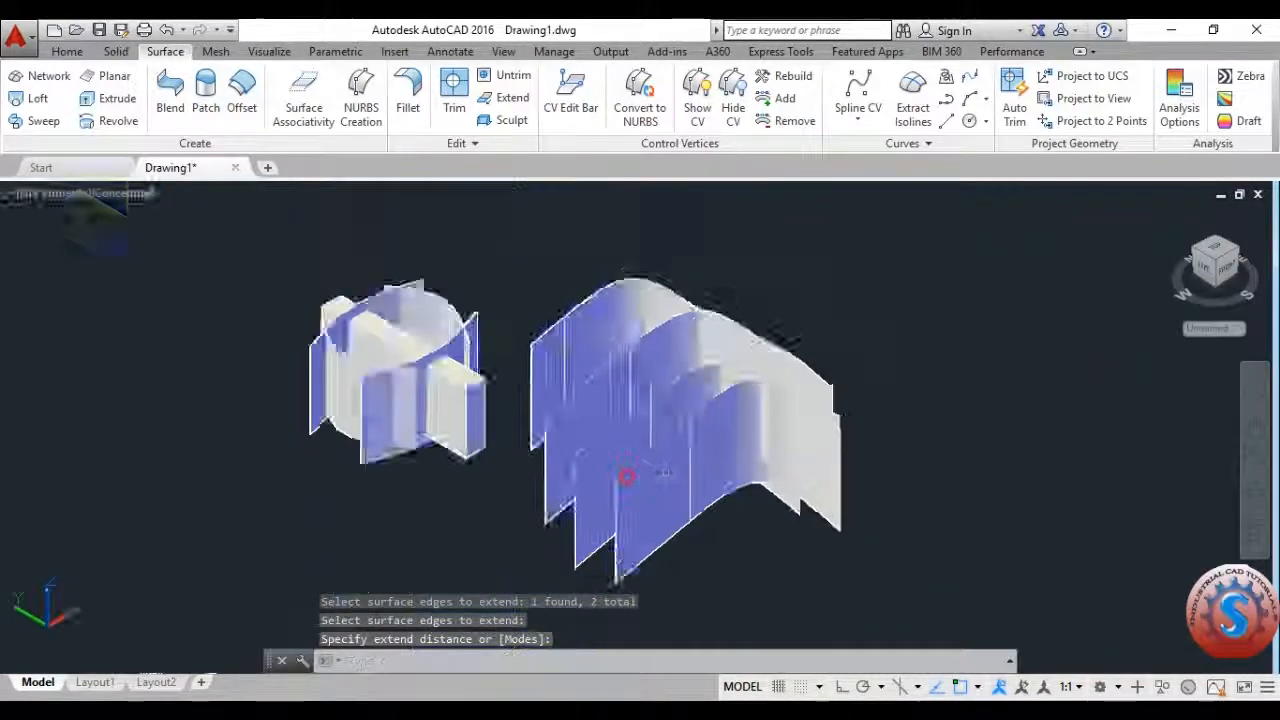
Step: Save the drawing with the extended surface copies
key("Escape")
scroll(891, 449, "up", 3)
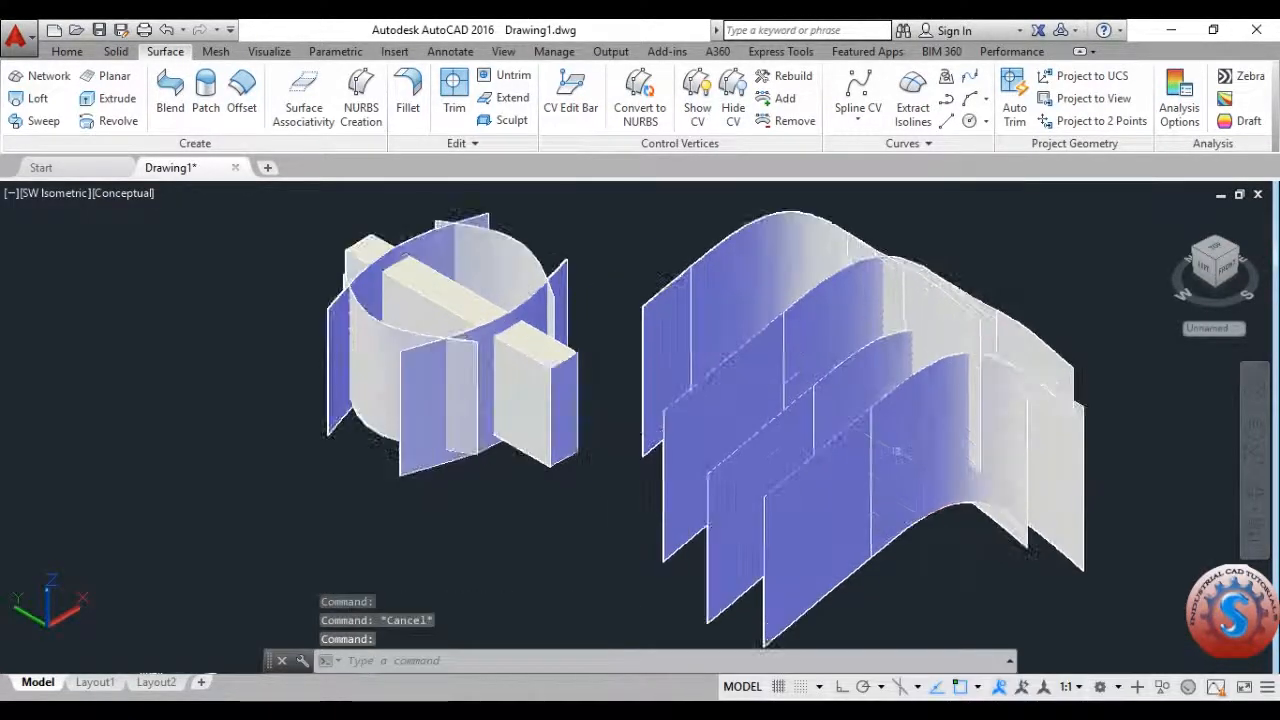
scroll(871, 440, "down", 5)
scroll(800, 430, "up", 3)
scroll(770, 430, "down", 5)
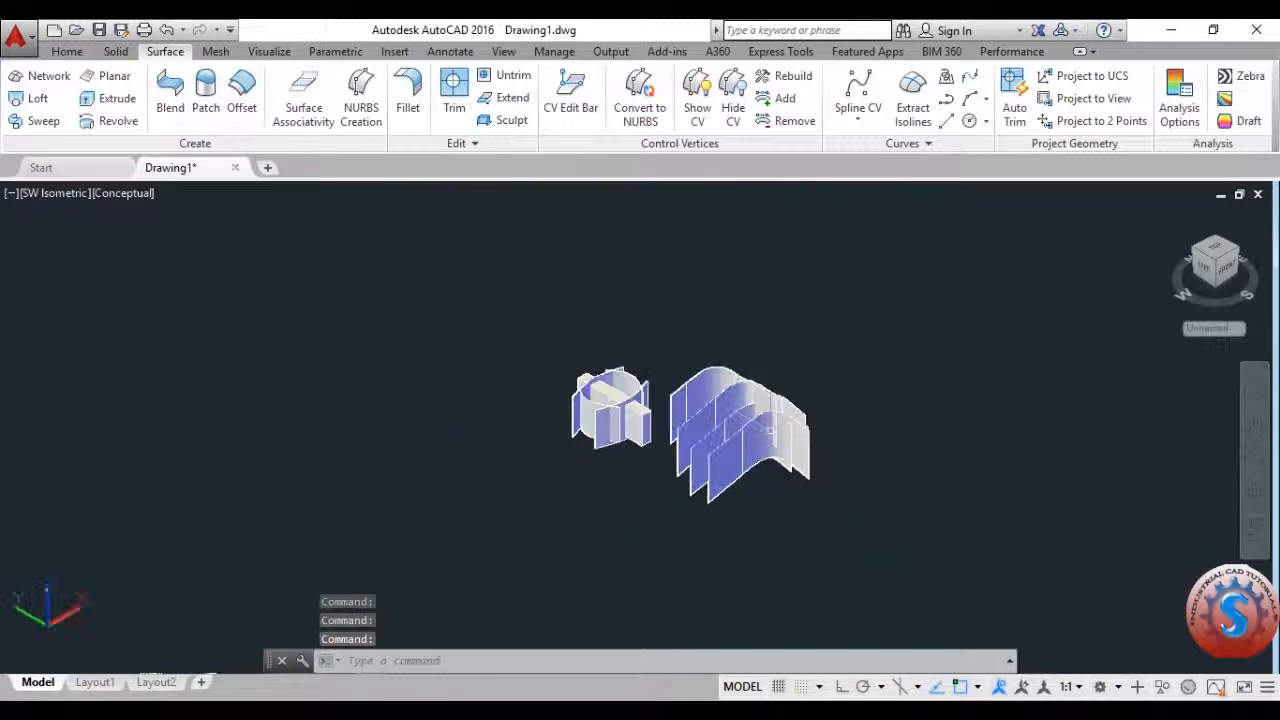
scroll(737, 434, "up", 6)
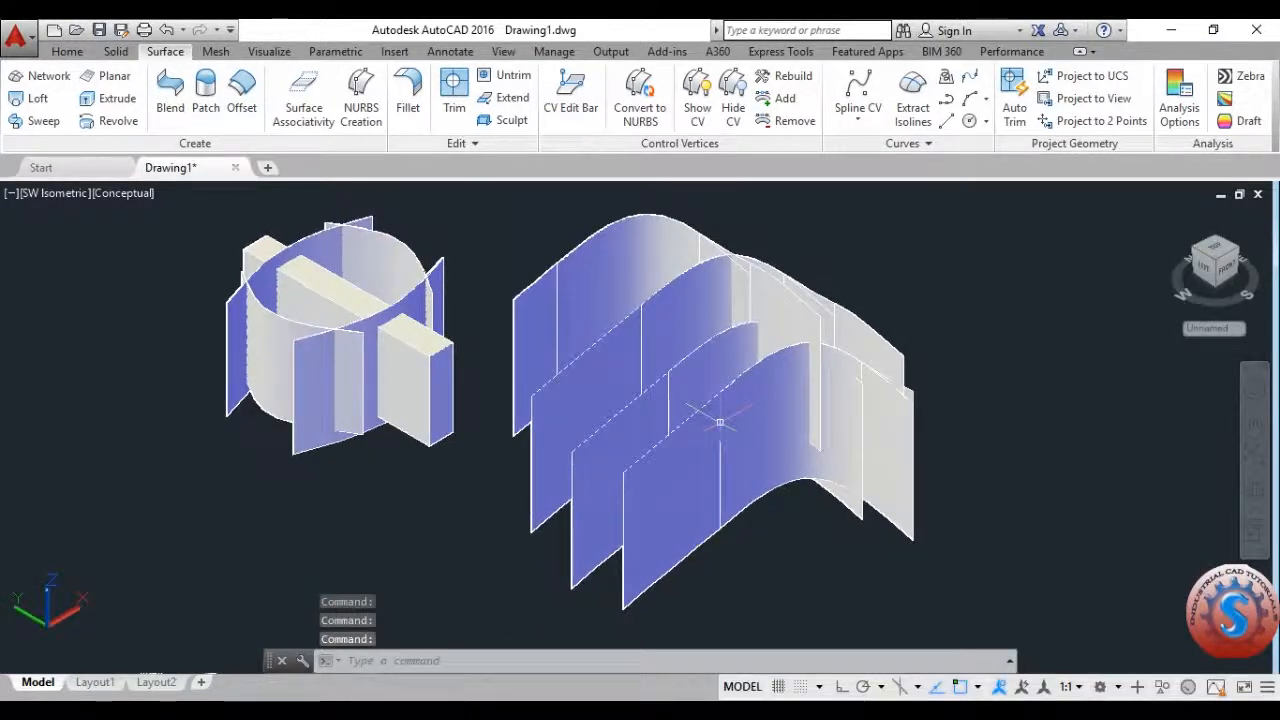
key("ctrl+s")
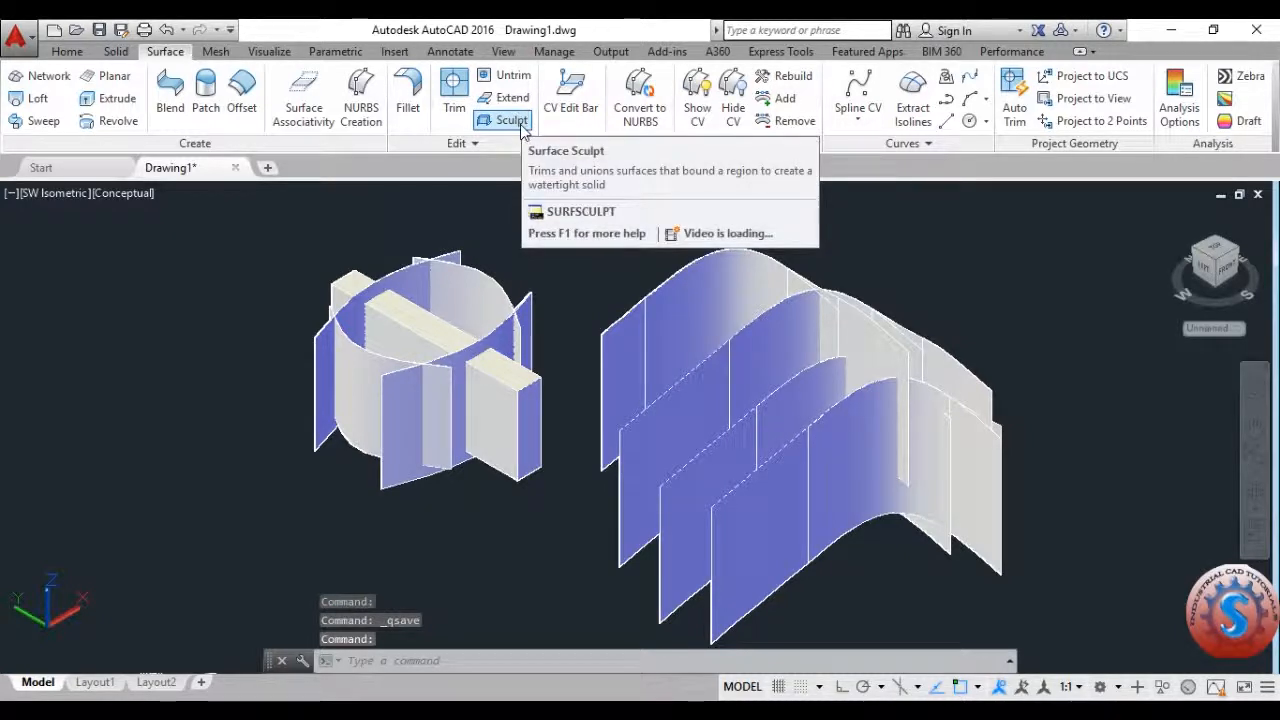
Step: Try to sculpt the cylindrical surface, box and crossing planar surfaces into a solid, and undo the sculpt
left_click(512, 121)
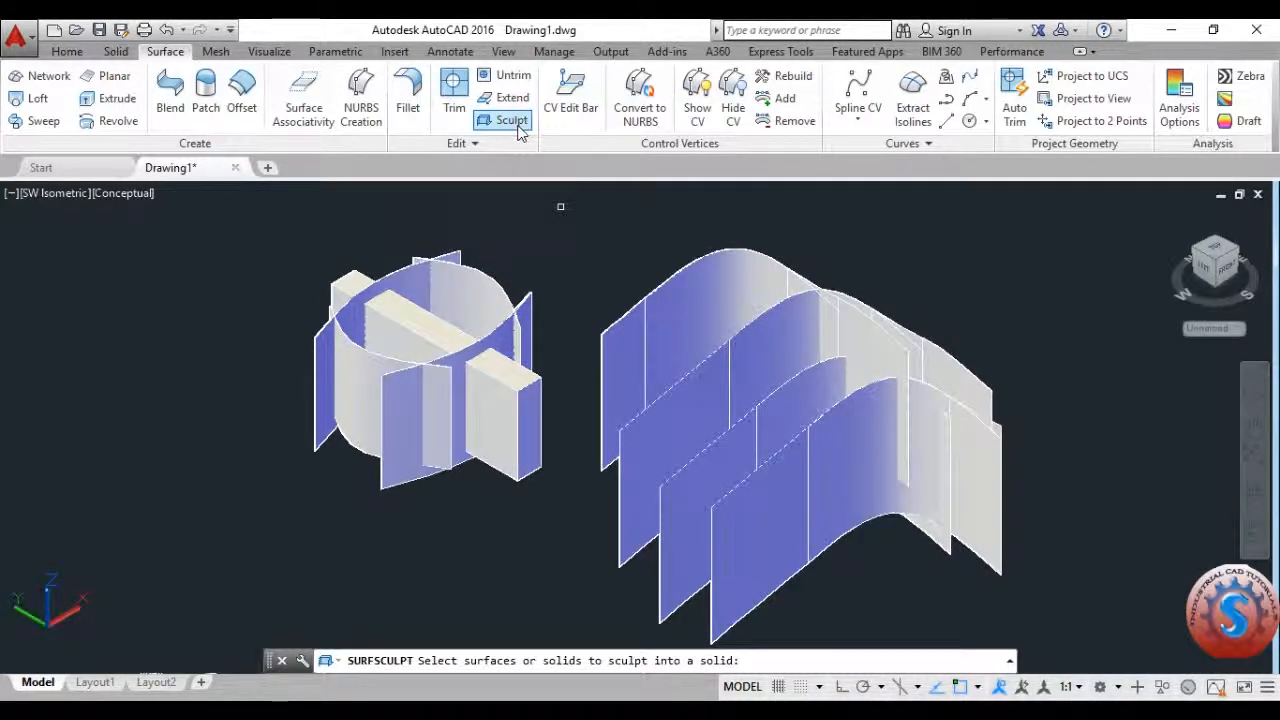
left_click(560, 500)
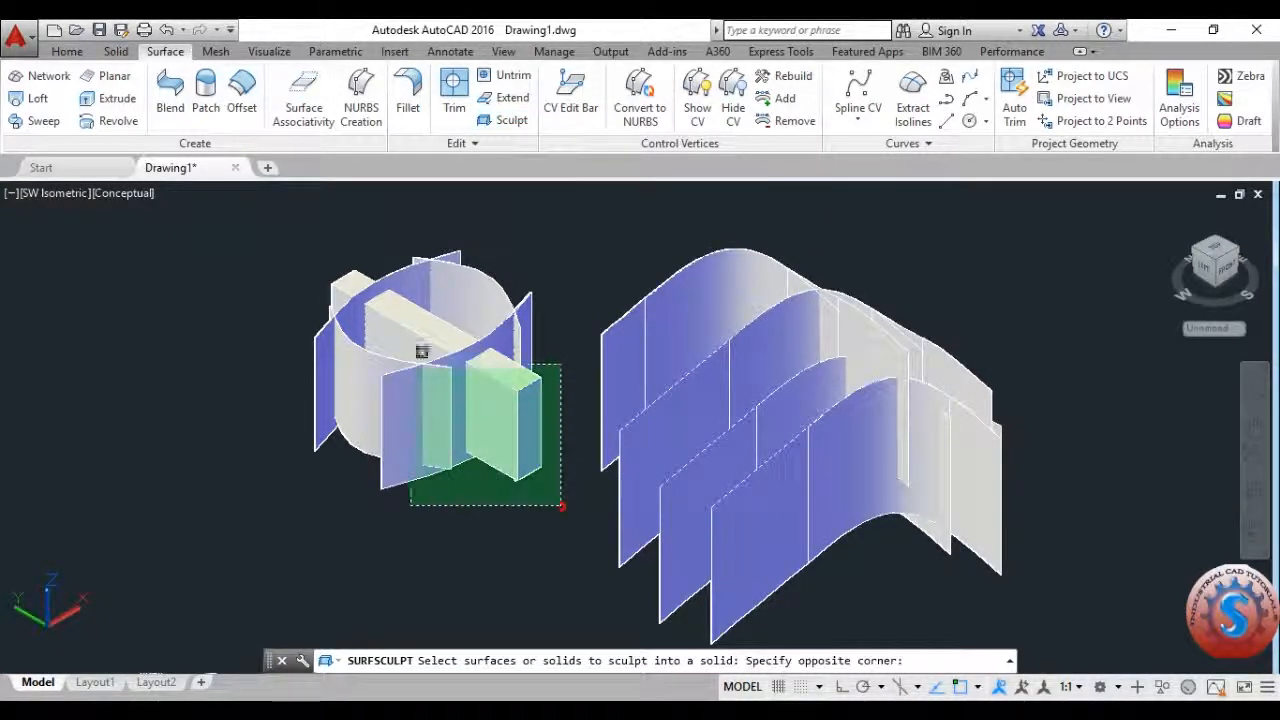
left_click(294, 239)
key("Return")
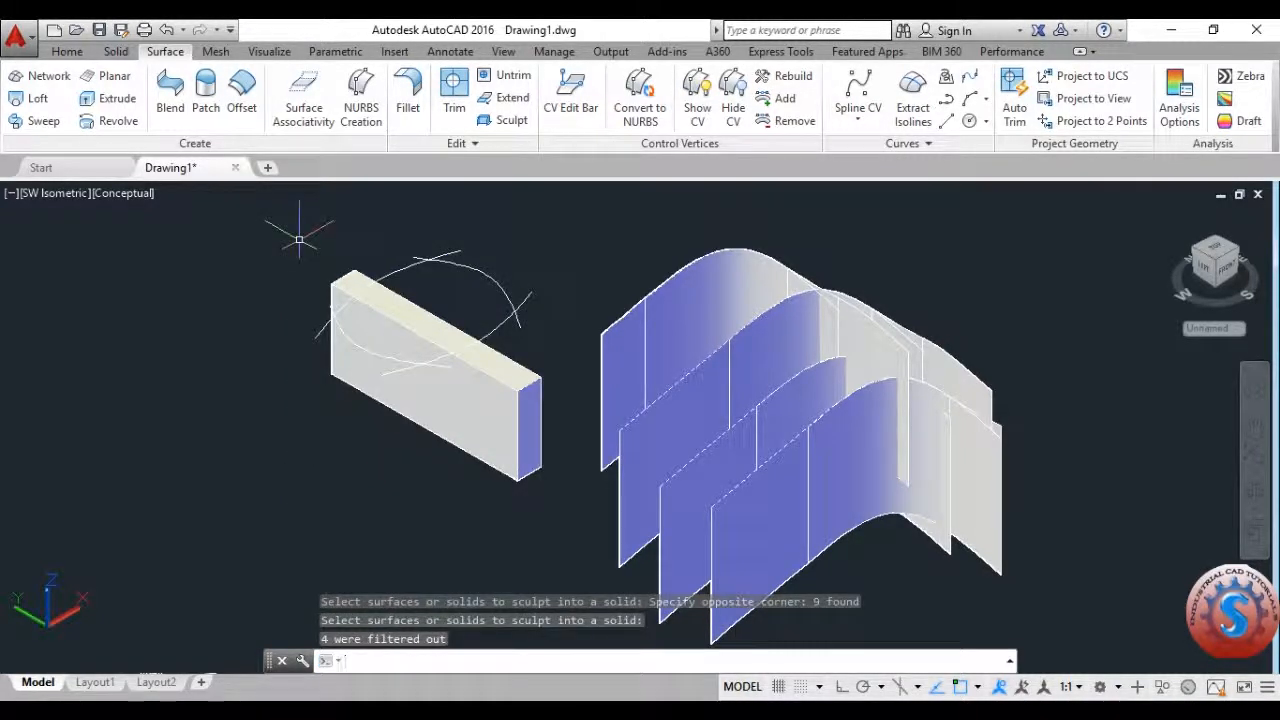
key("ctrl+z")
key("Escape")
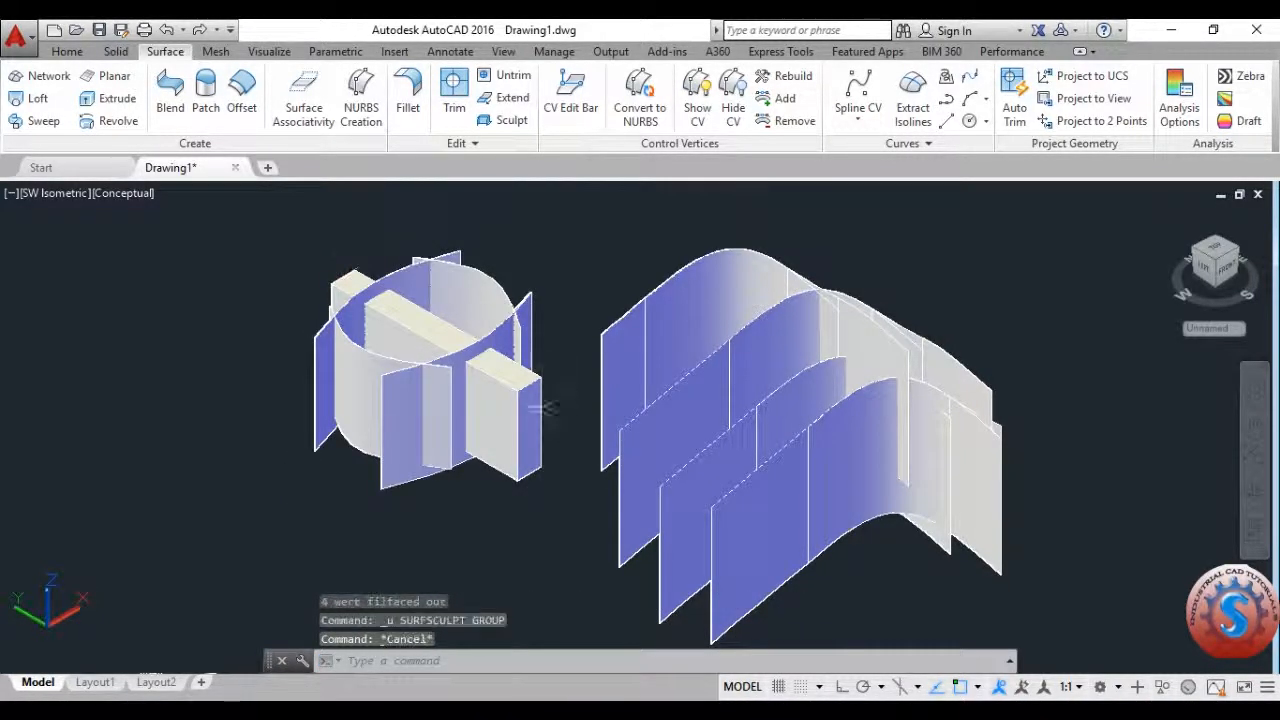
Step: Examine the object type and properties of the box and of the front planar surface crossing the cylinder
key("Escape")
scroll(505, 390, "up", 2)
left_click(508, 378)
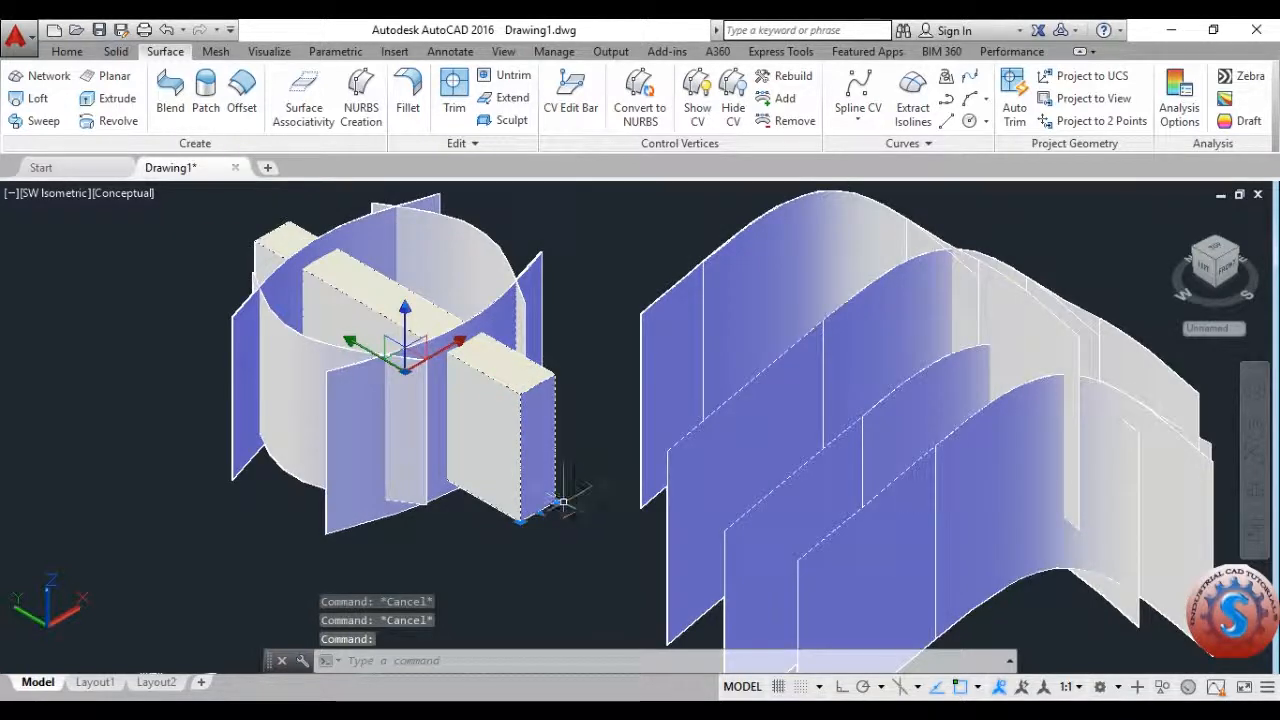
left_click(528, 384)
key("Escape")
left_click(348, 436)
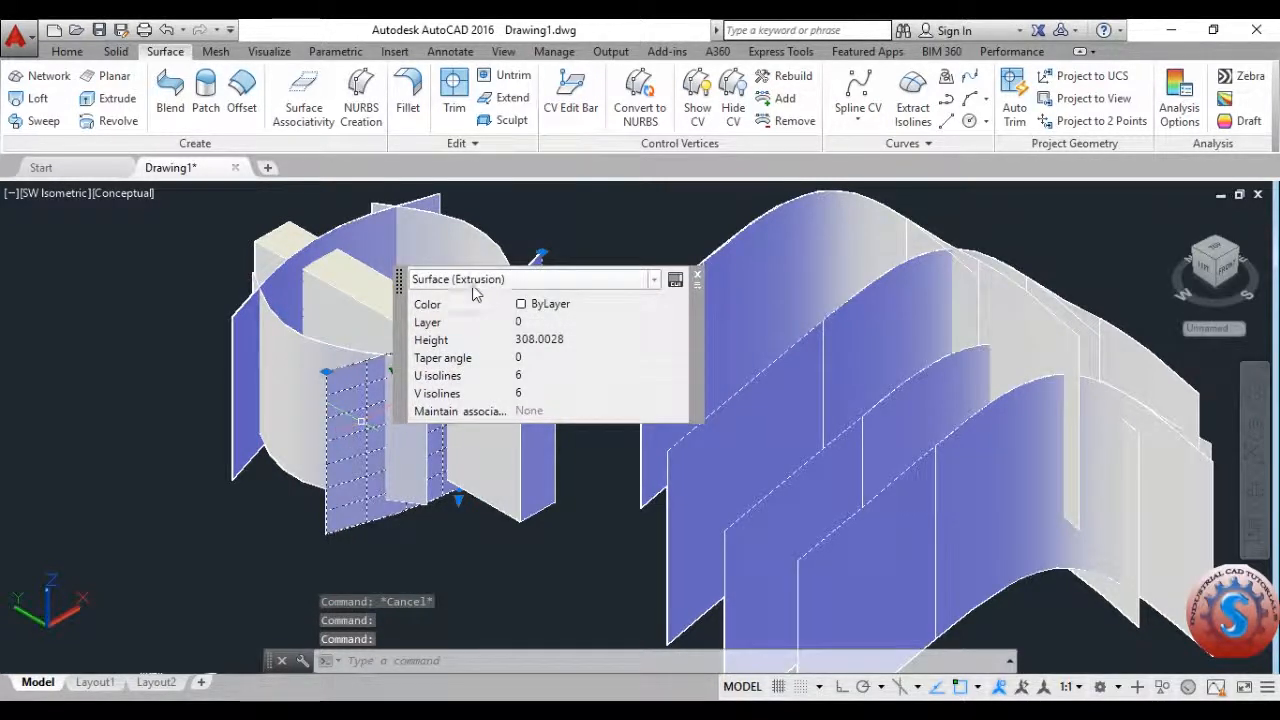
left_click(697, 276)
key("Escape")
double_click(513, 411)
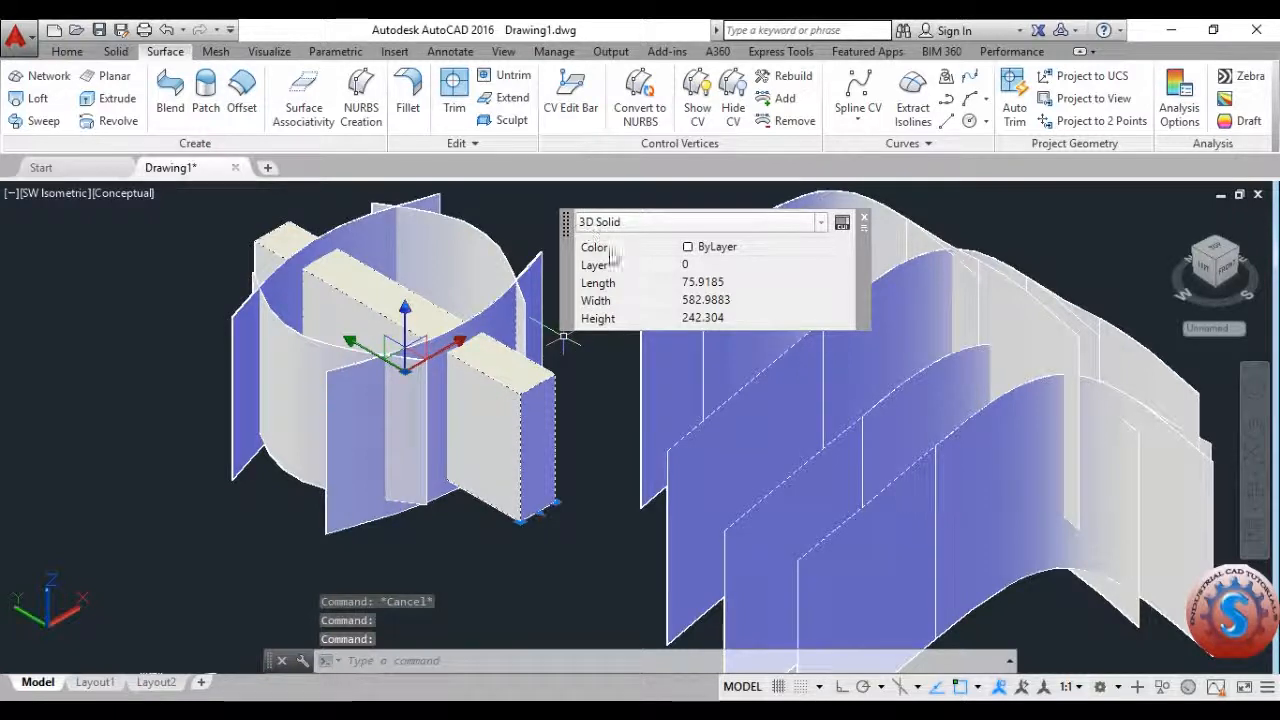
key("Escape")
left_click(372, 423)
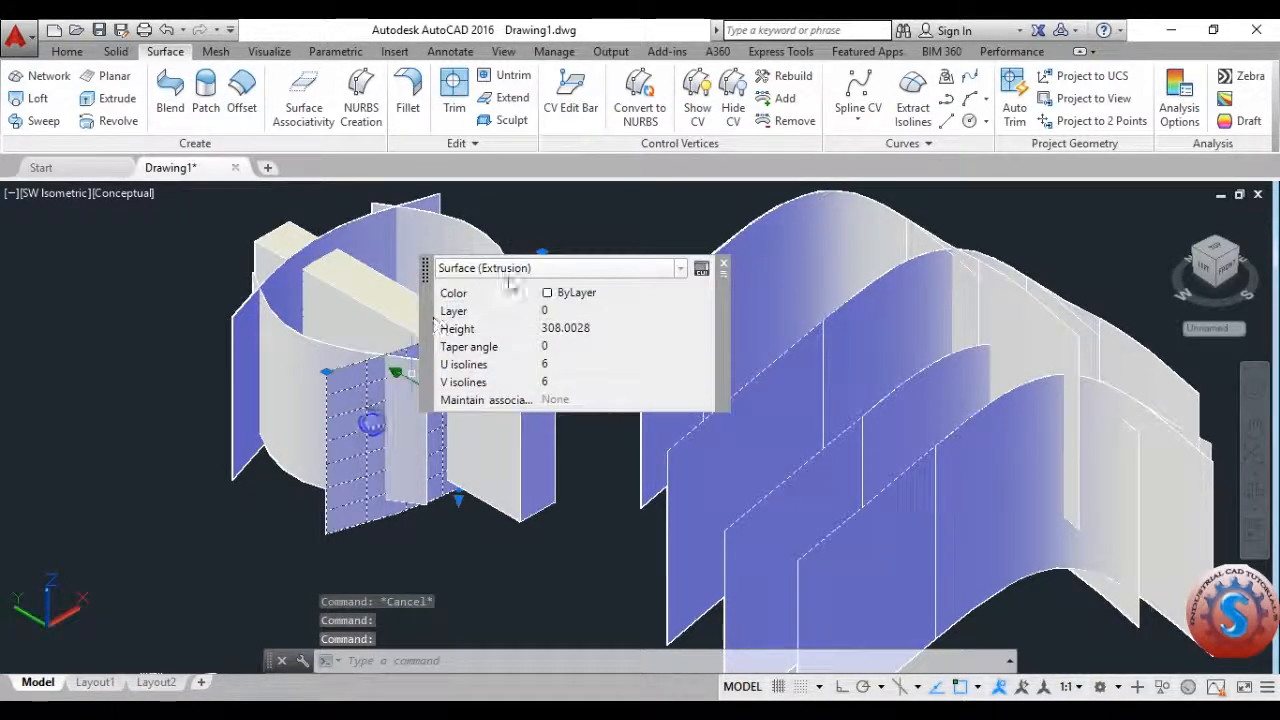
left_click(680, 271)
left_click(680, 271)
key("Escape")
left_click(617, 466)
left_click(540, 425)
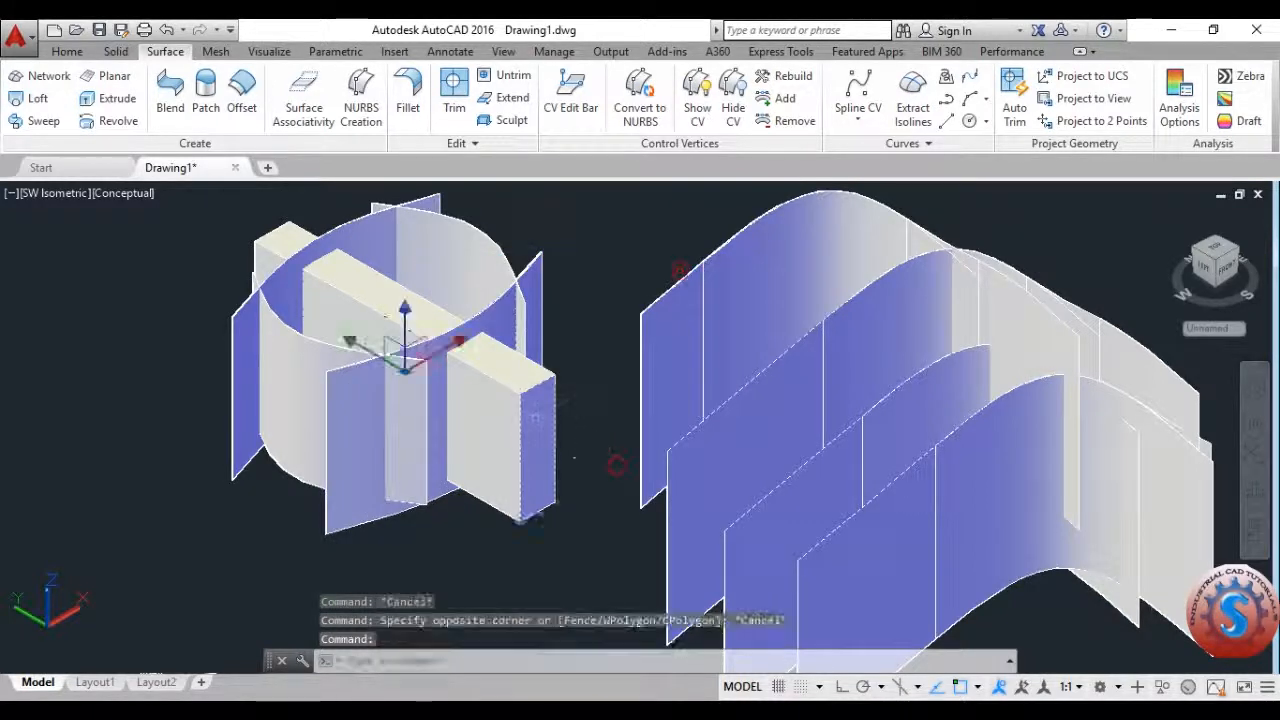
key("Escape")
Step: Repeat the sculpt on the whole cylinder and box group, and undo it again
left_click(509, 120)
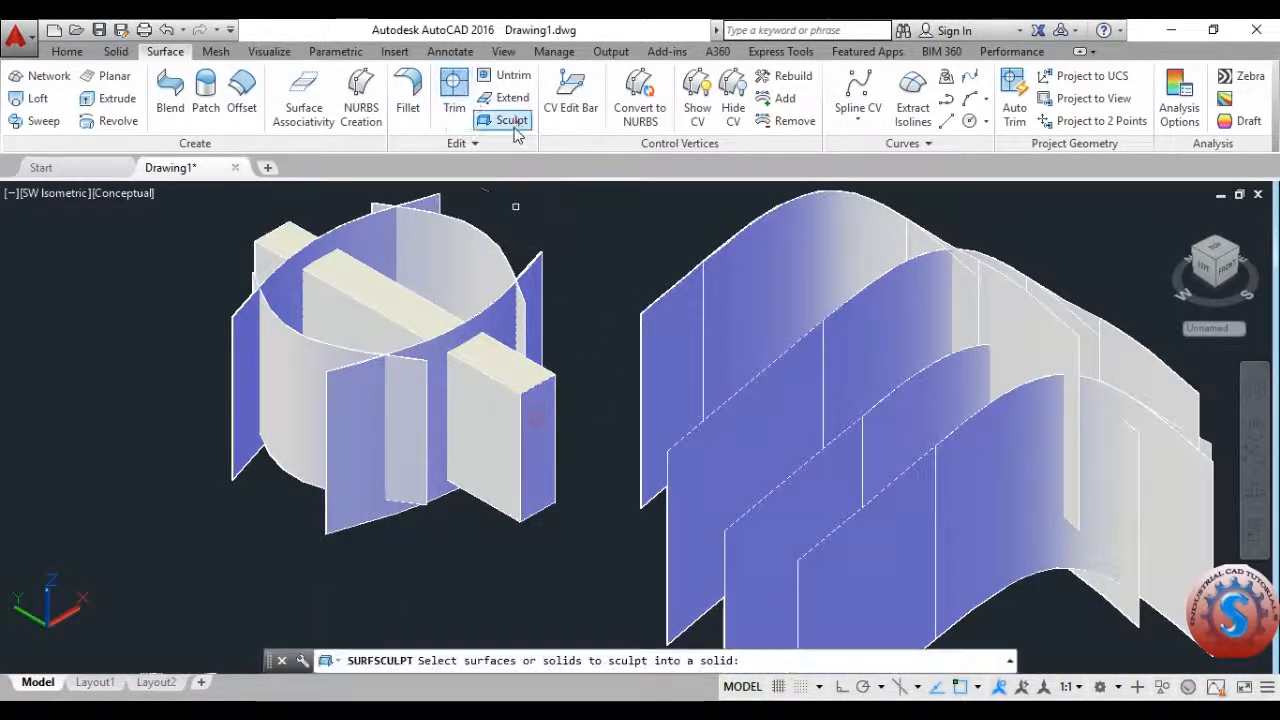
left_click(557, 520)
left_click(162, 230)
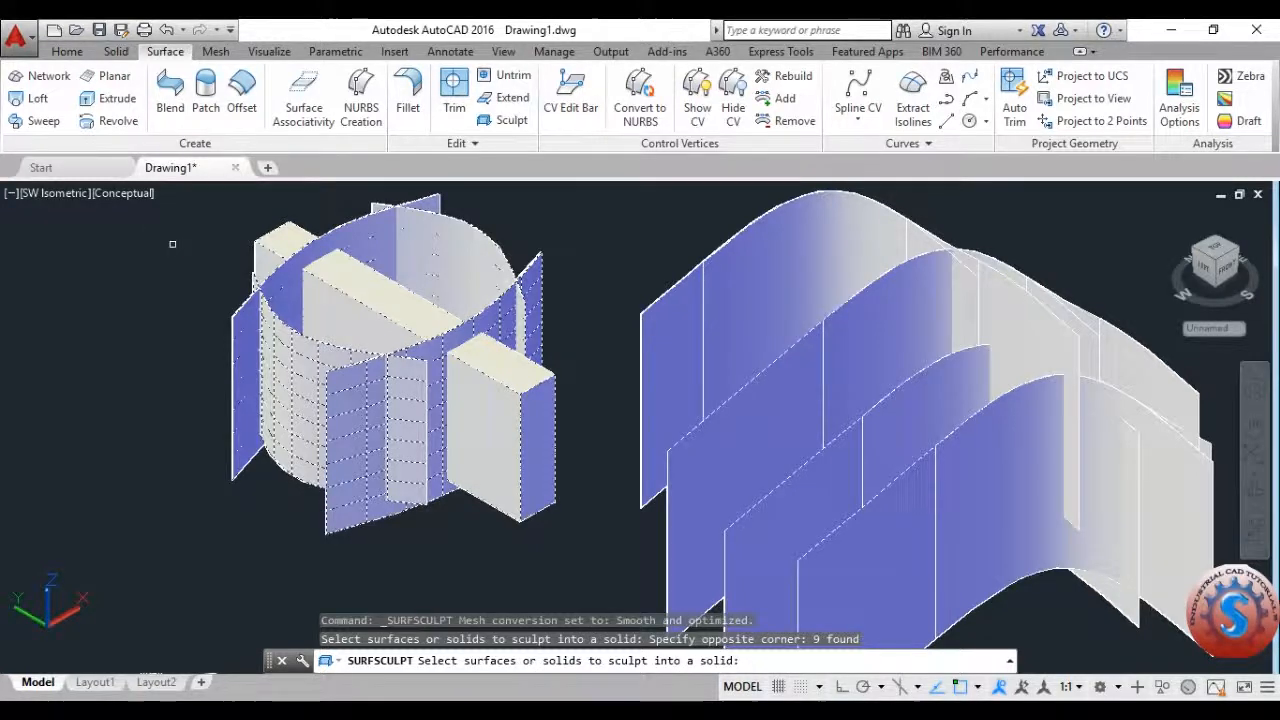
key("Return")
key("ctrl+z")
key("Escape")
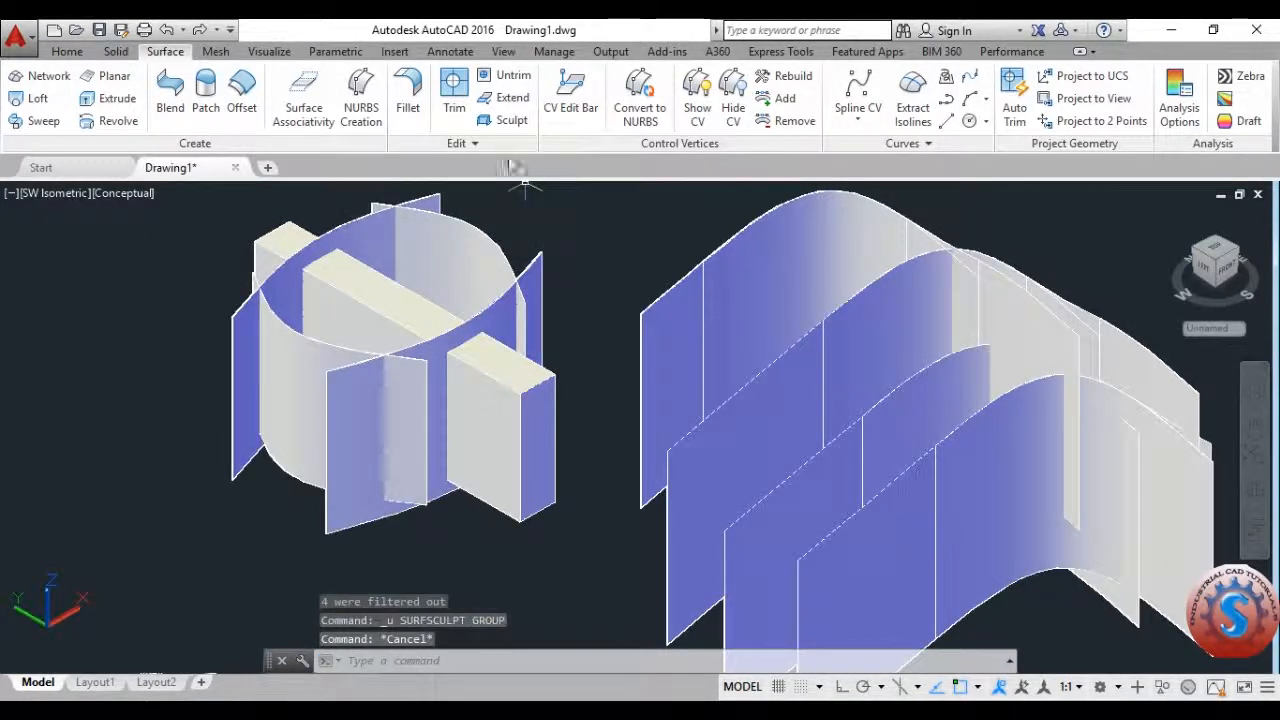
Step: Try to sculpt all of the wavy surfaces and their copies into a solid
left_click(509, 120)
scroll(614, 308, "down", 2)
left_click(944, 524)
left_click(566, 221)
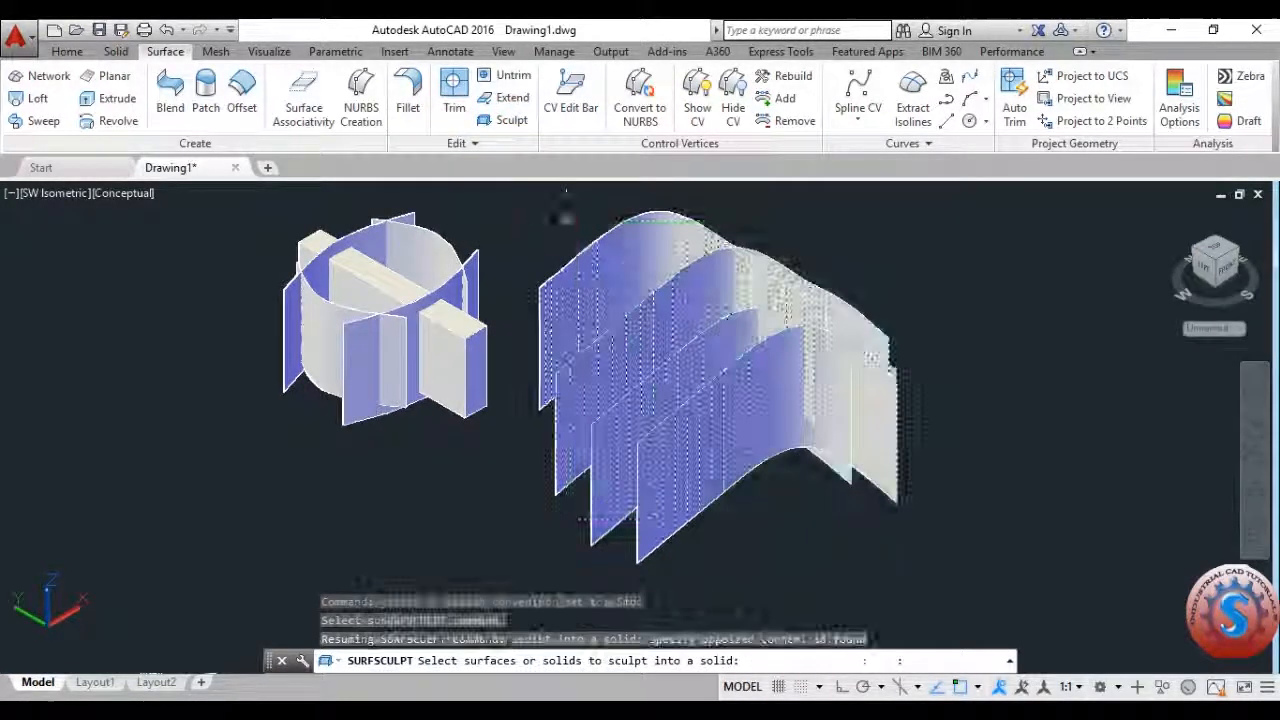
key("Return")
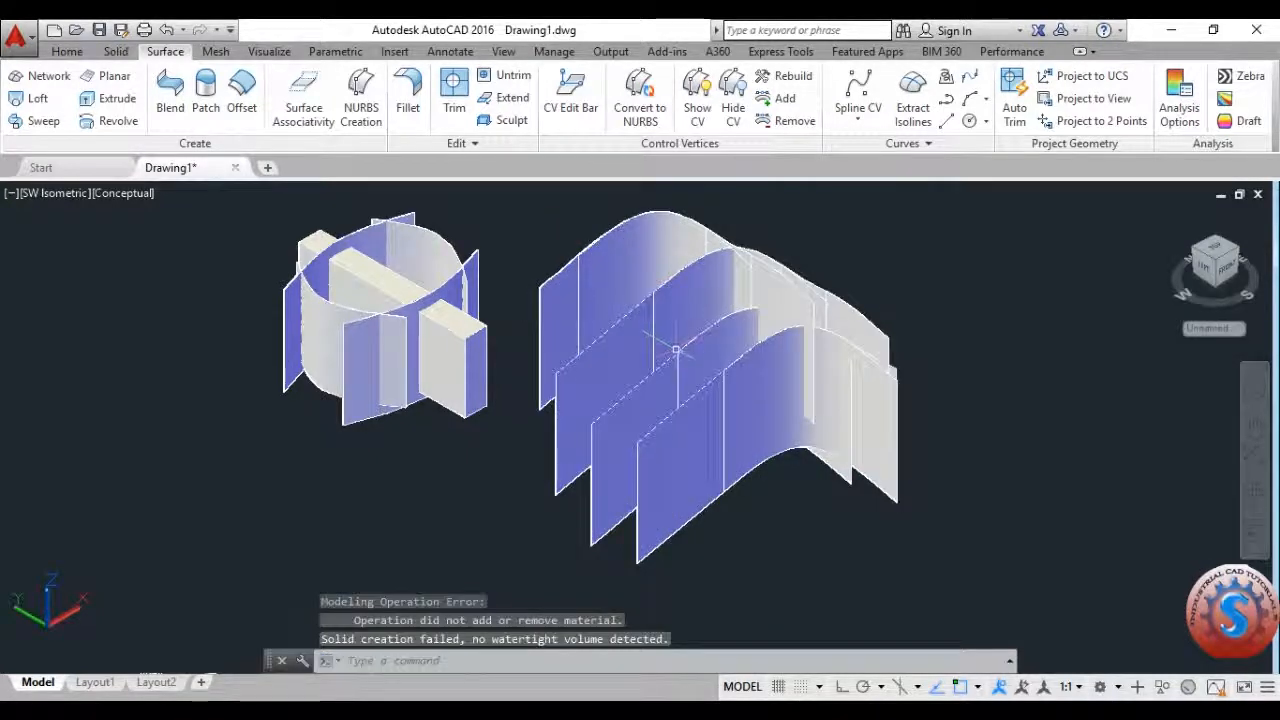
scroll(686, 392, "up", 3)
scroll(687, 398, "down", 5)
scroll(682, 390, "up", 5)
key("Escape")
scroll(665, 375, "down", 7)
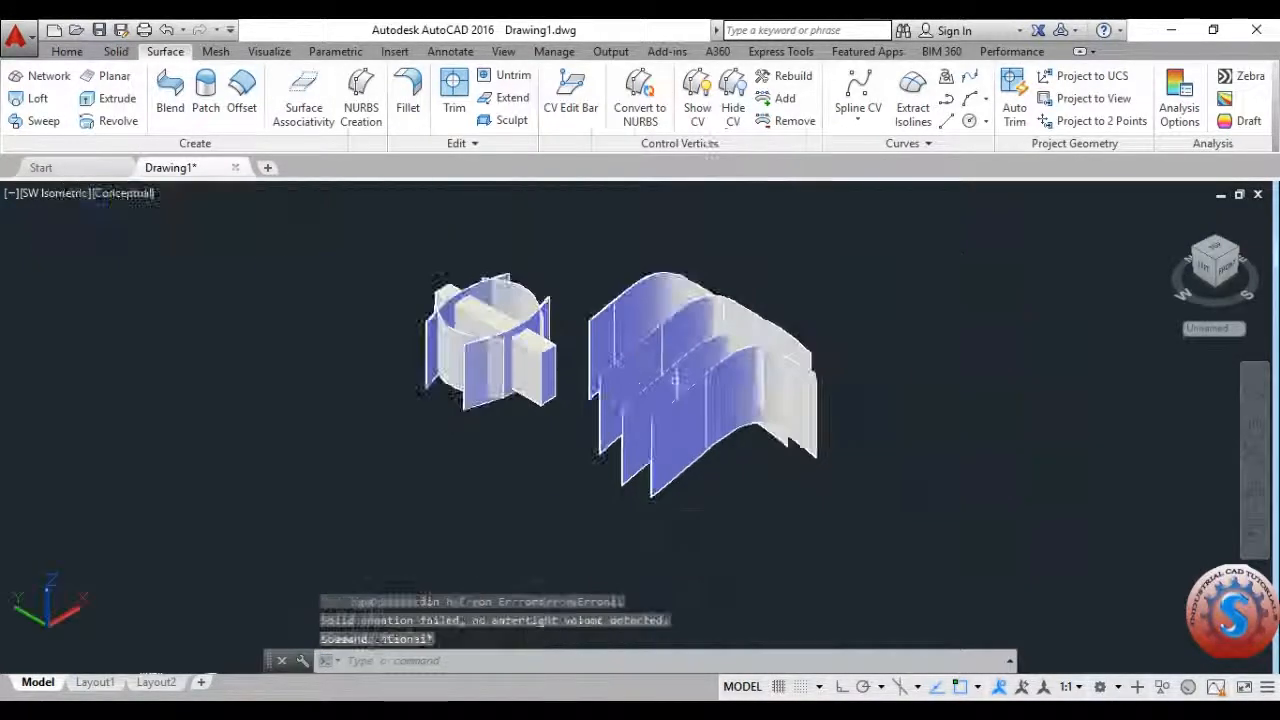
scroll(660, 371, "up", 6)
mouse_move(662, 378)
middle_mouse_down()
mouse_move(680, 422)
mouse_move(652, 390)
middle_mouse_up()
scroll(681, 398, "down", 4)
scroll(682, 398, "up", 3)
scroll(655, 405, "down", 3)
scroll(651, 402, "up", 3)
key("Escape")
Step: Set the color of both surface pieces of the frontmost wavy copy to yellow
left_click(695, 443)
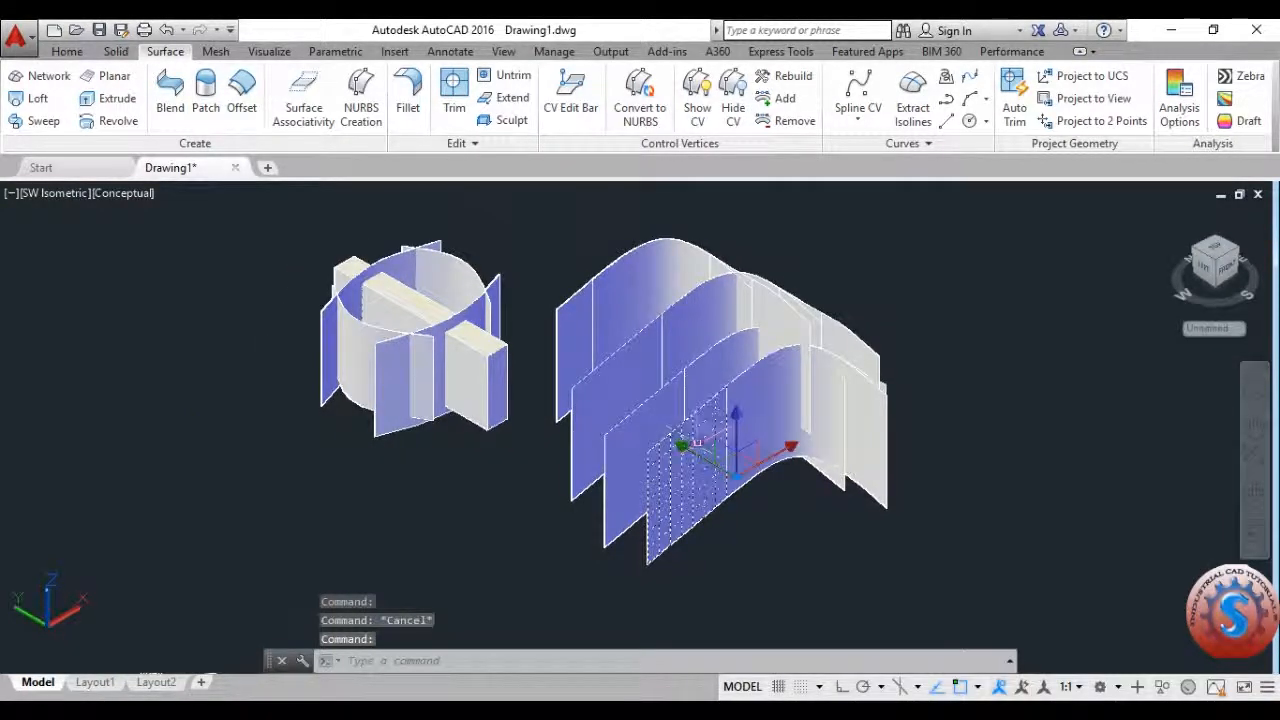
left_click(757, 420)
double_click(751, 414)
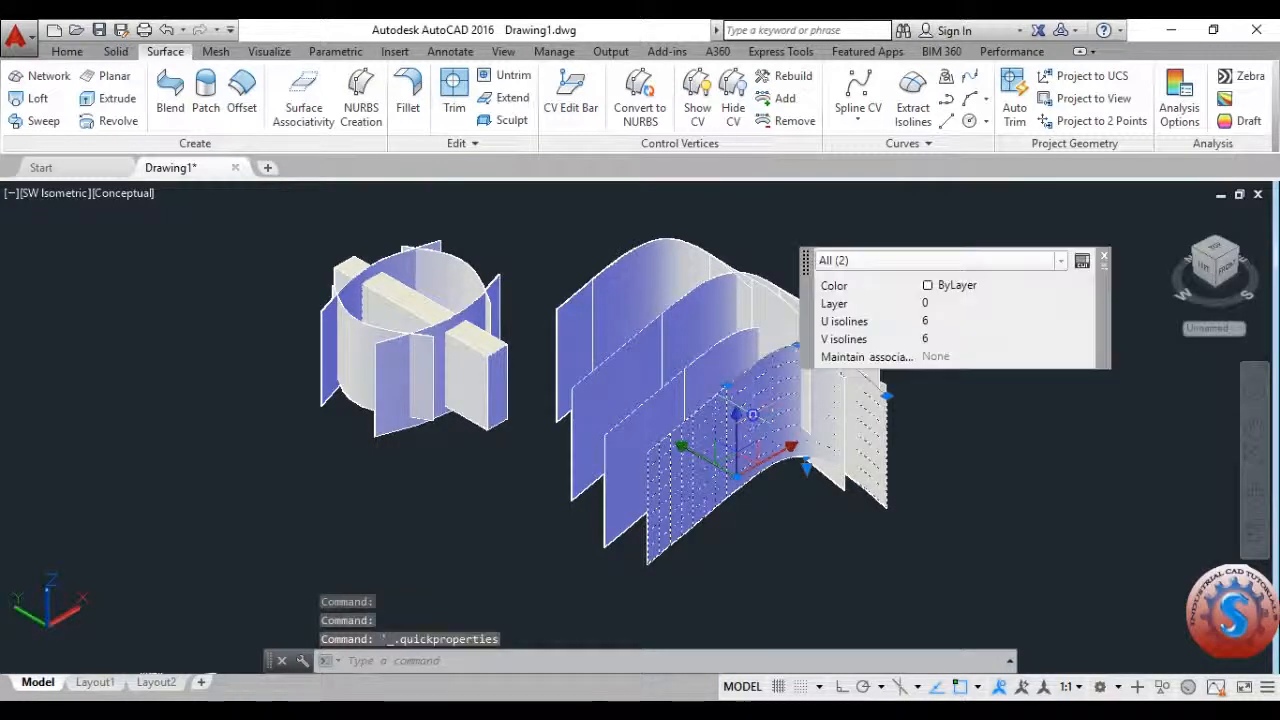
left_click(948, 285)
left_click(952, 354)
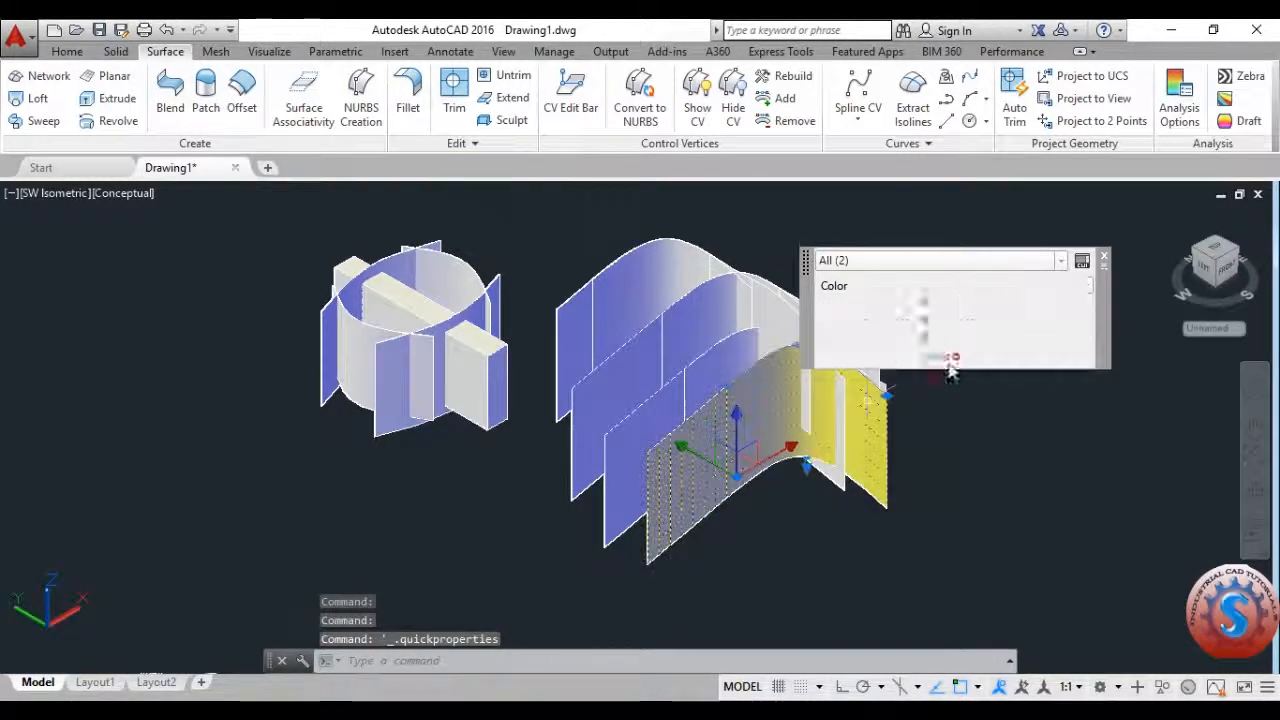
key("Escape")
Step: Set the color of both surface pieces of the second wavy copy from the front to red
double_click(677, 396)
left_click(727, 371)
double_click(727, 371)
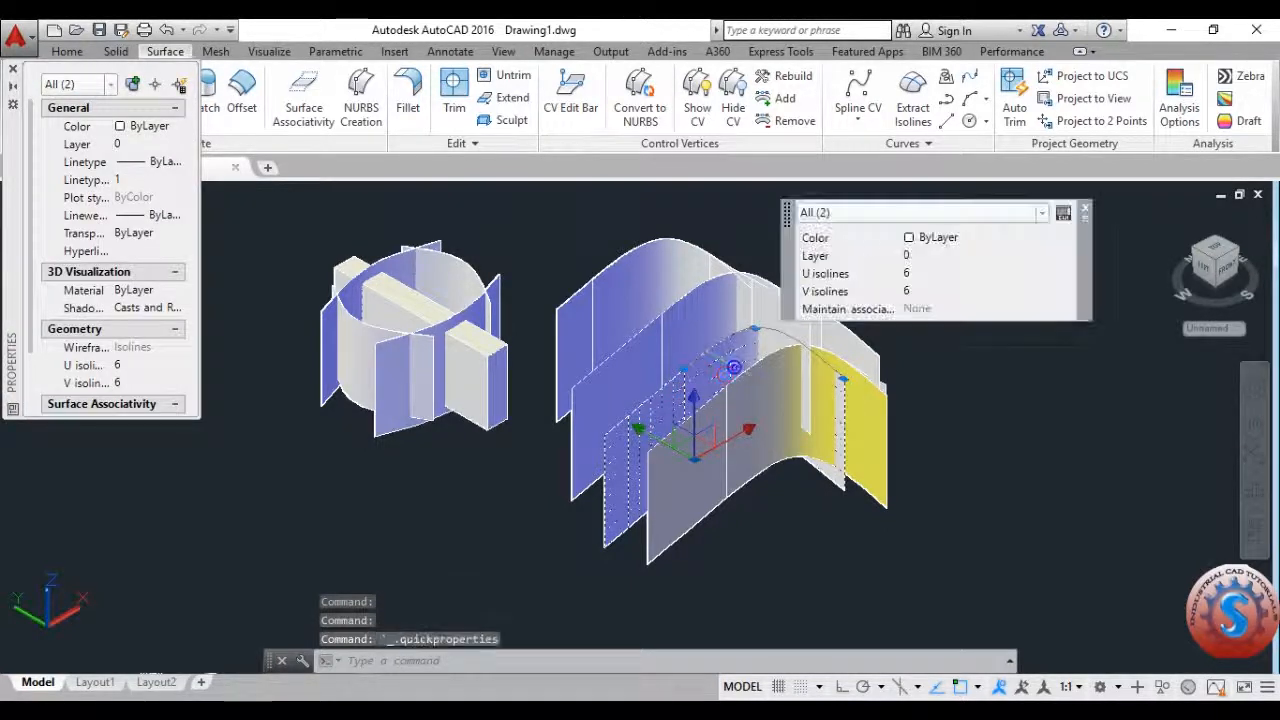
left_click(940, 240)
left_click(943, 290)
key("Escape")
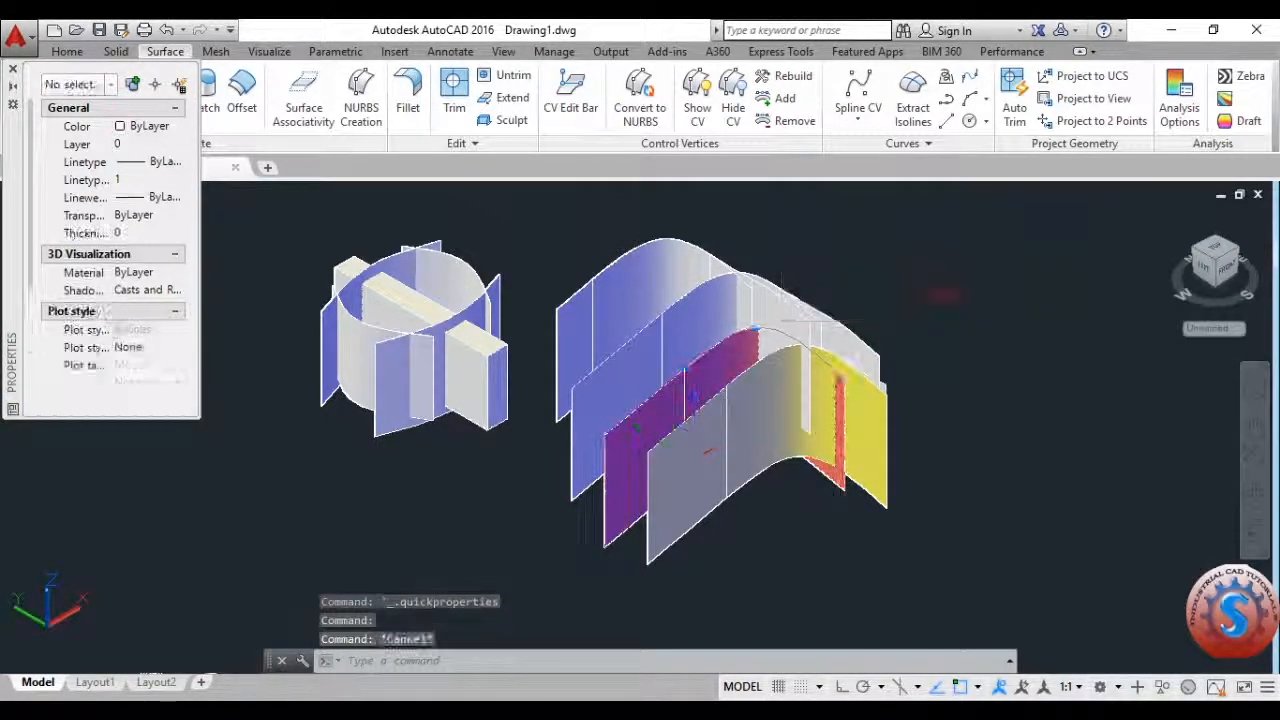
Step: Set the color of the three surface pieces of the third wavy copy from the front to cyan
left_click(686, 356)
left_click(808, 296)
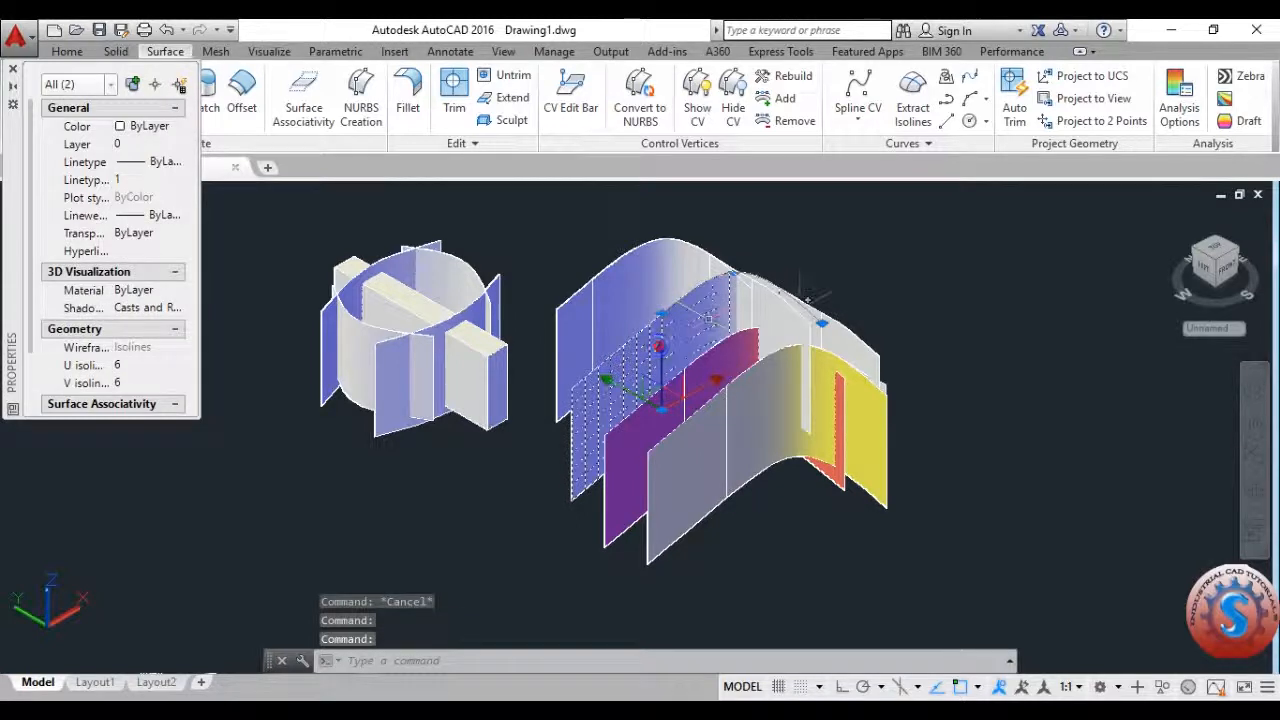
double_click(788, 323)
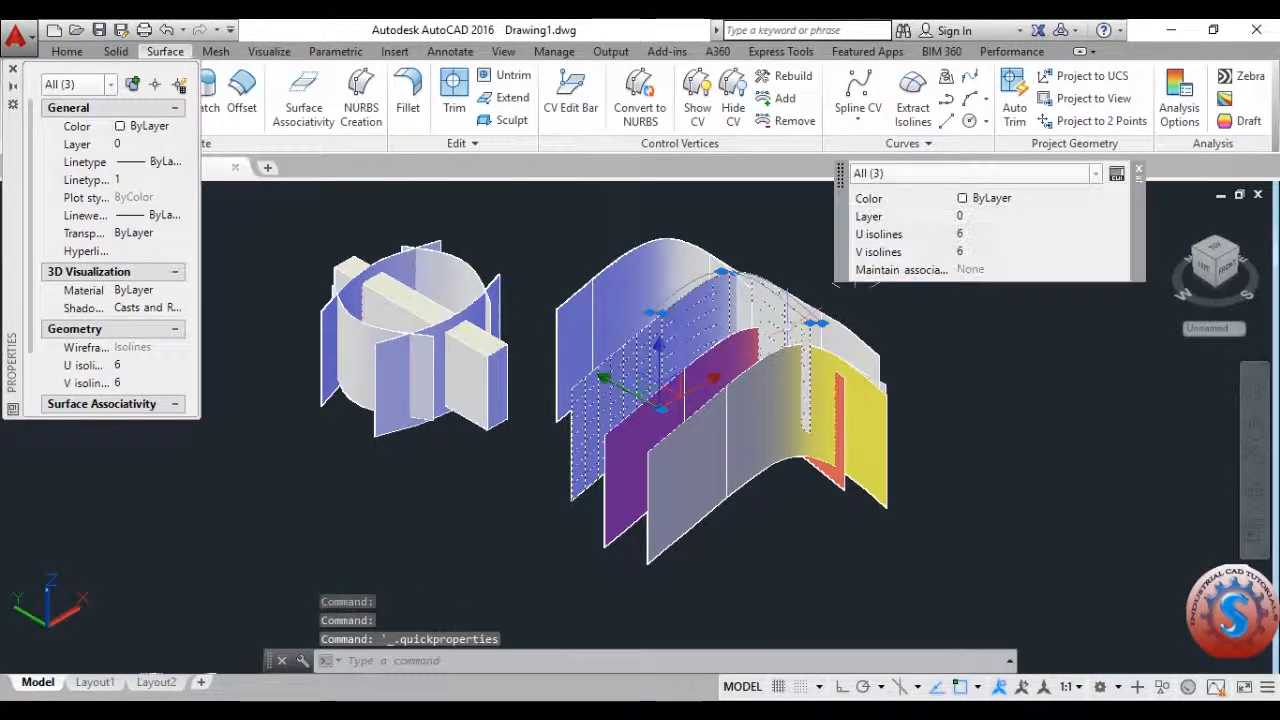
left_click(1017, 198)
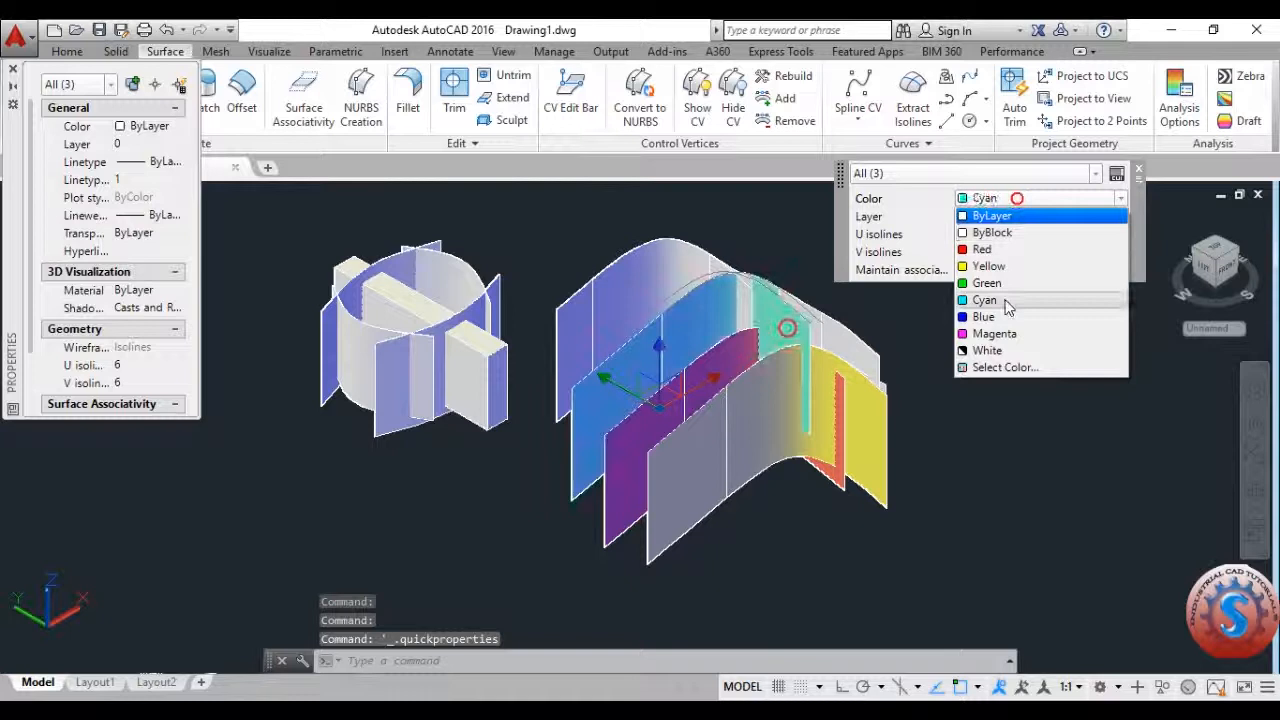
left_click(1005, 300)
key("Escape")
Step: Select the pieces of the rearmost wavy surface and set the color of its extruded surface to green
left_click(640, 300)
left_click(577, 322)
left_click(808, 314)
left_click(818, 321)
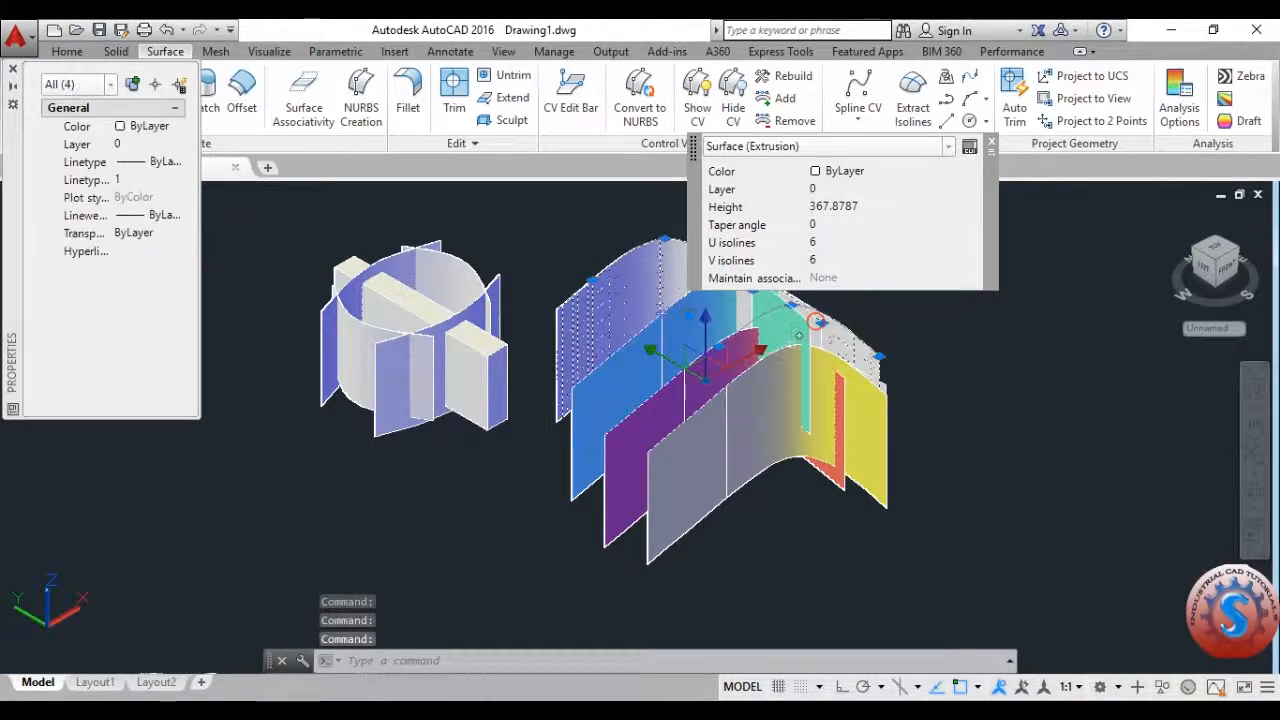
left_click(786, 339)
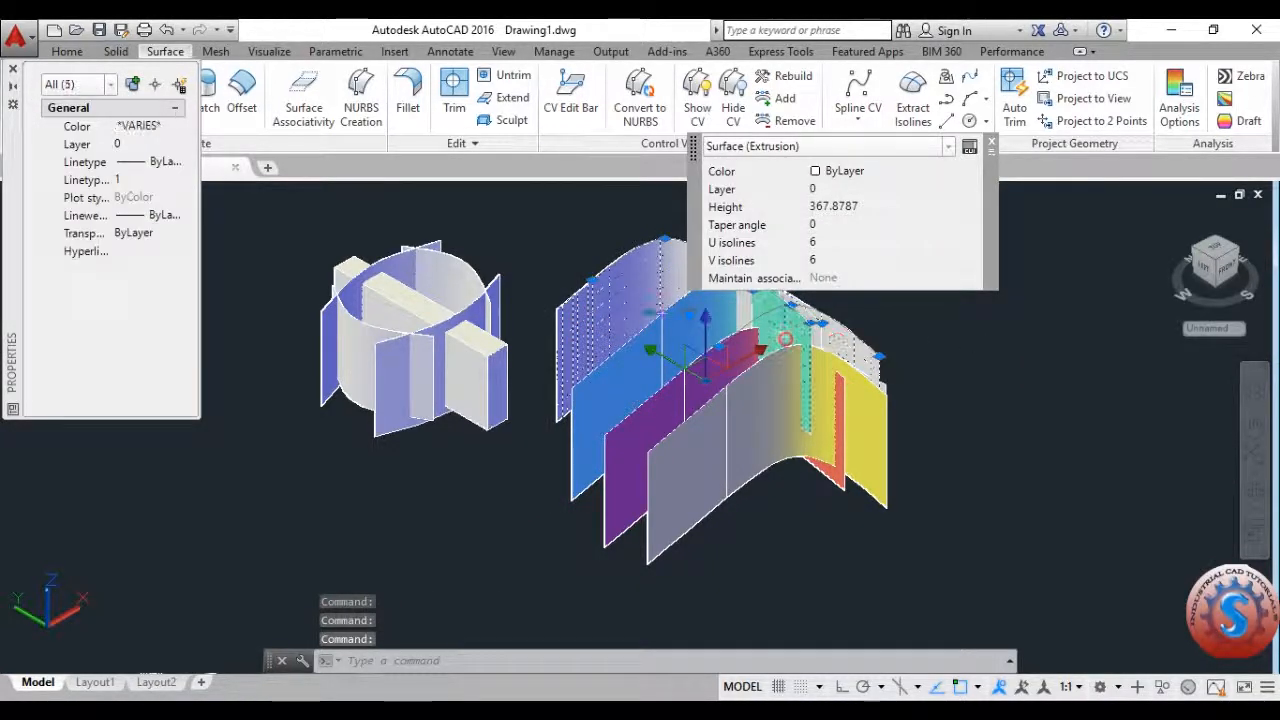
left_click(853, 172)
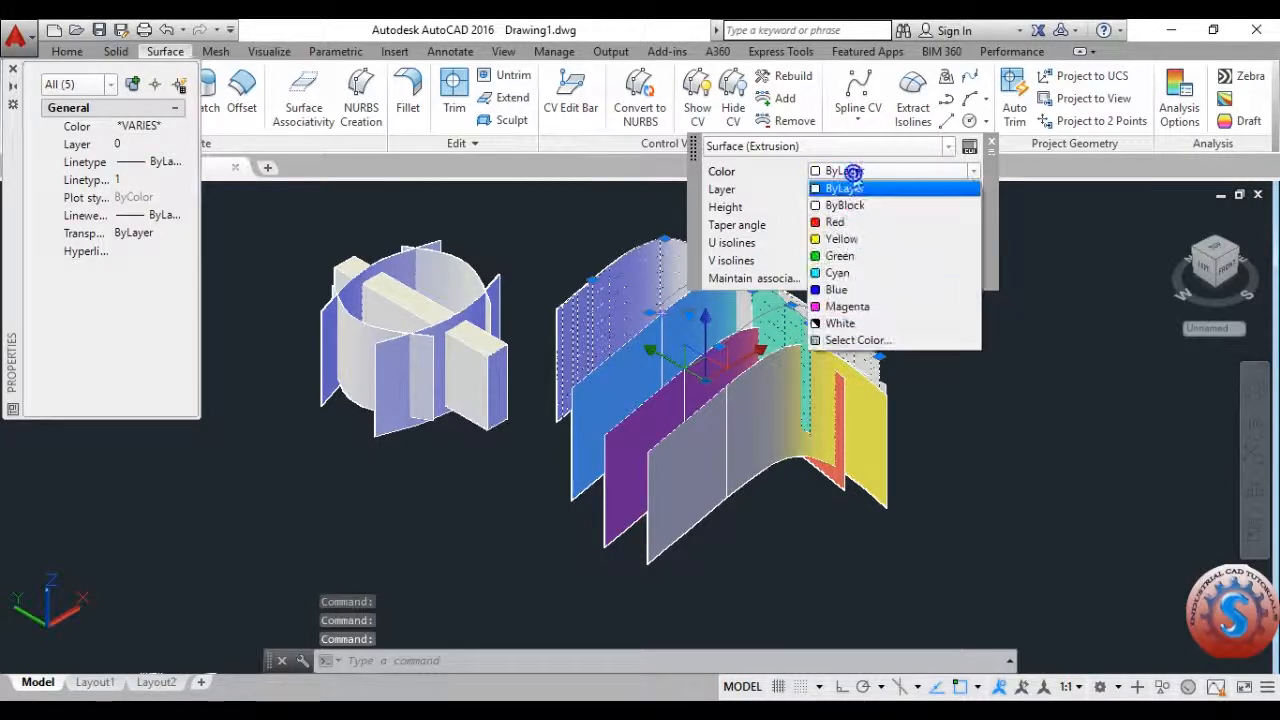
left_click(838, 256)
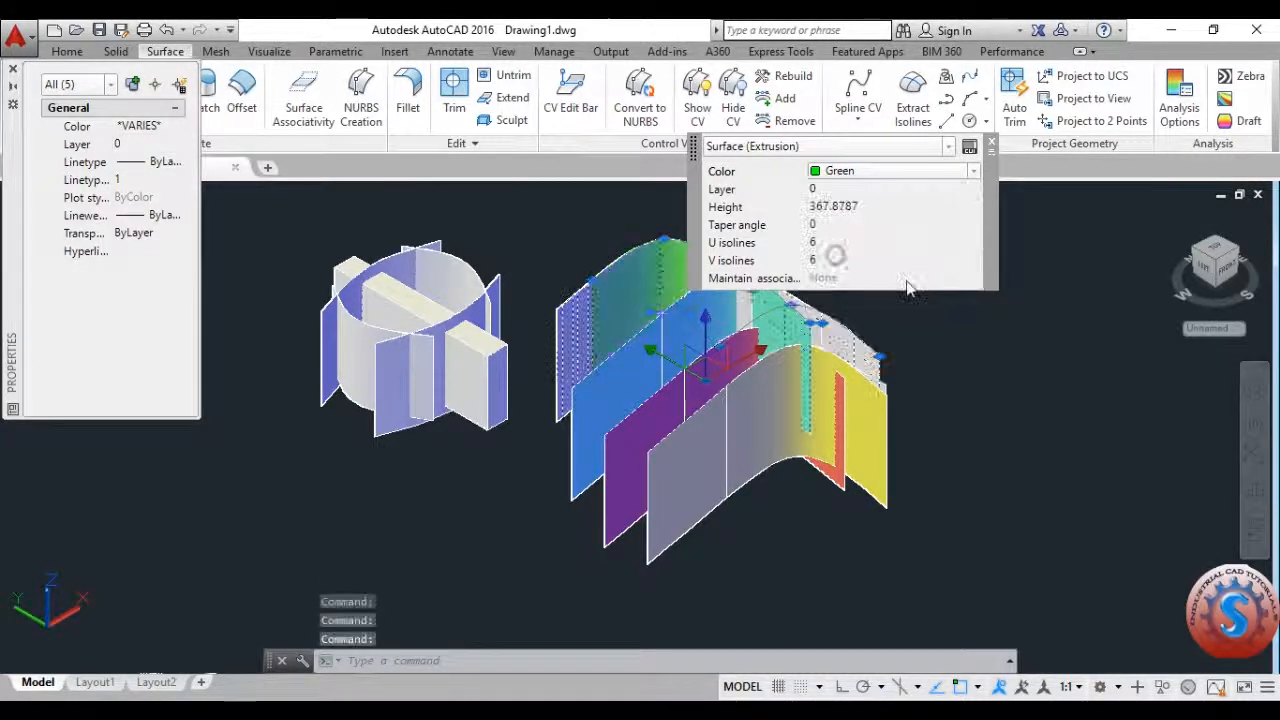
key("Escape")
Step: Close the Properties palette
scroll(740, 368, "up", 1)
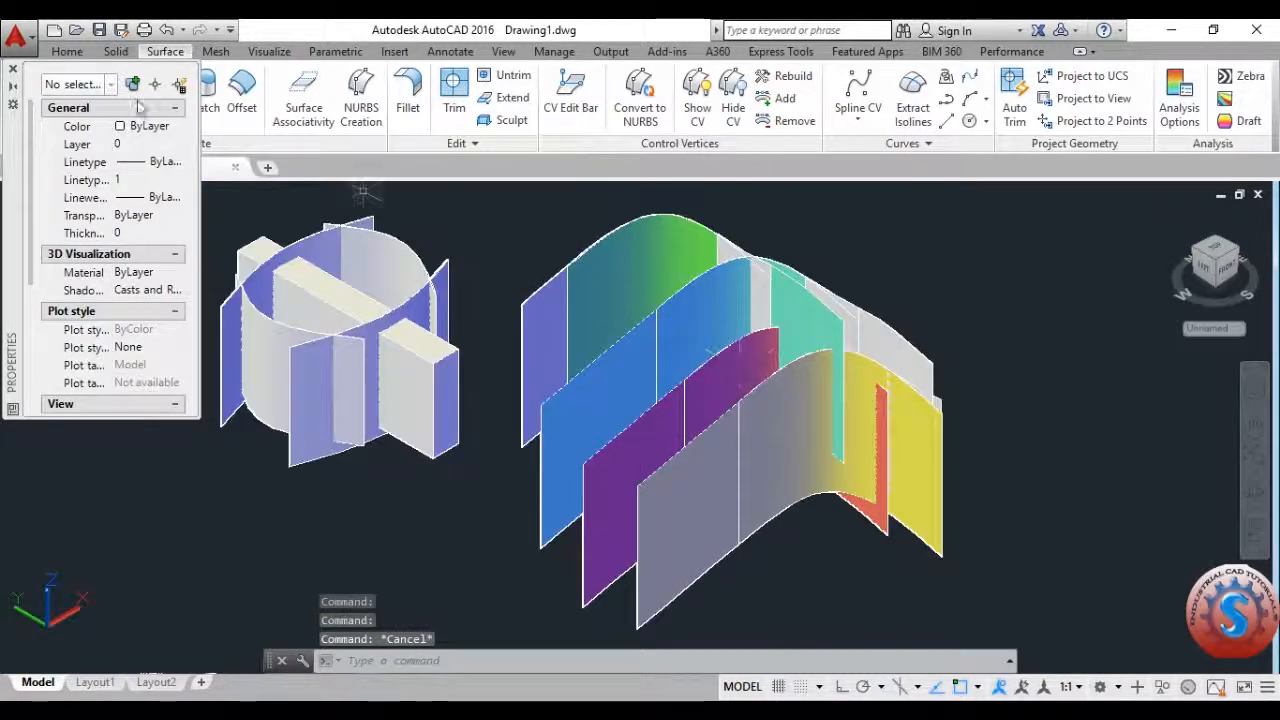
left_click(13, 69)
key("Escape")
scroll(377, 405, "down", 4)
middle_click_drag(360, 403, 451, 407)
scroll(430, 405, "up", 3)
scroll(442, 410, "down", 4)
scroll(587, 425, "up", 3)
middle_click_drag(593, 463, 741, 485)
middle_click_drag(649, 484, 638, 482, "shift")
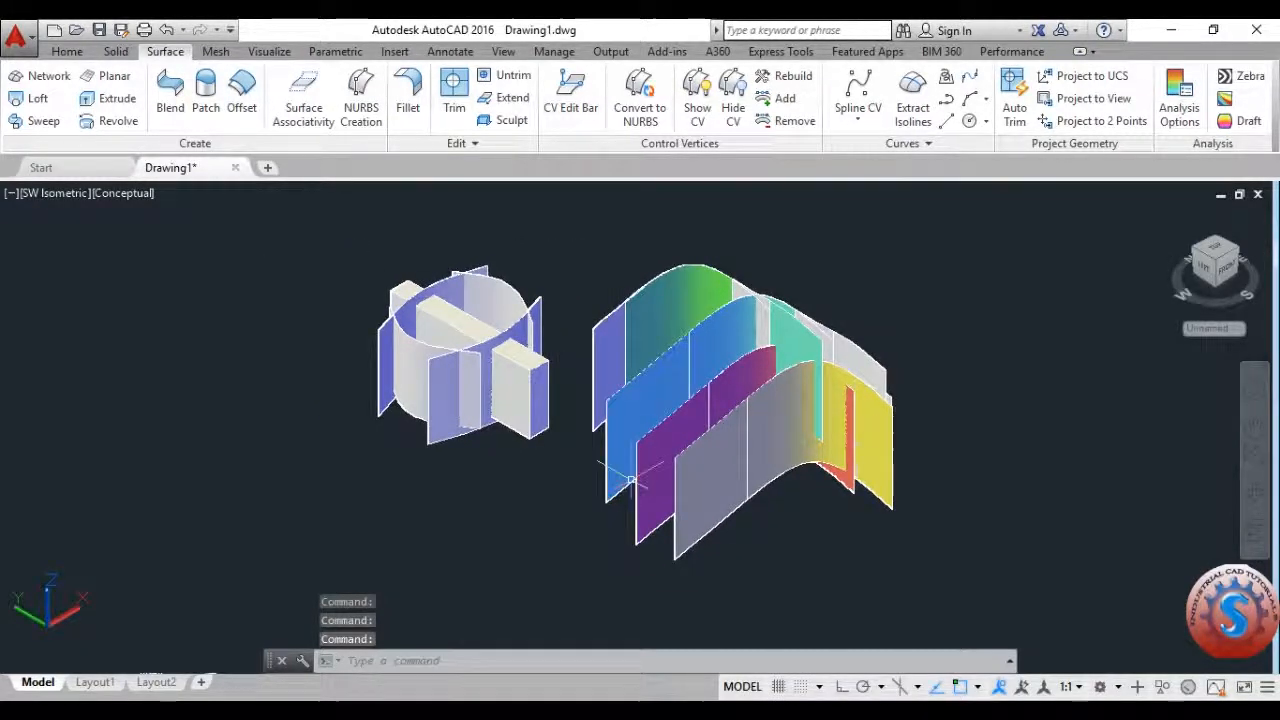
left_click(523, 451)
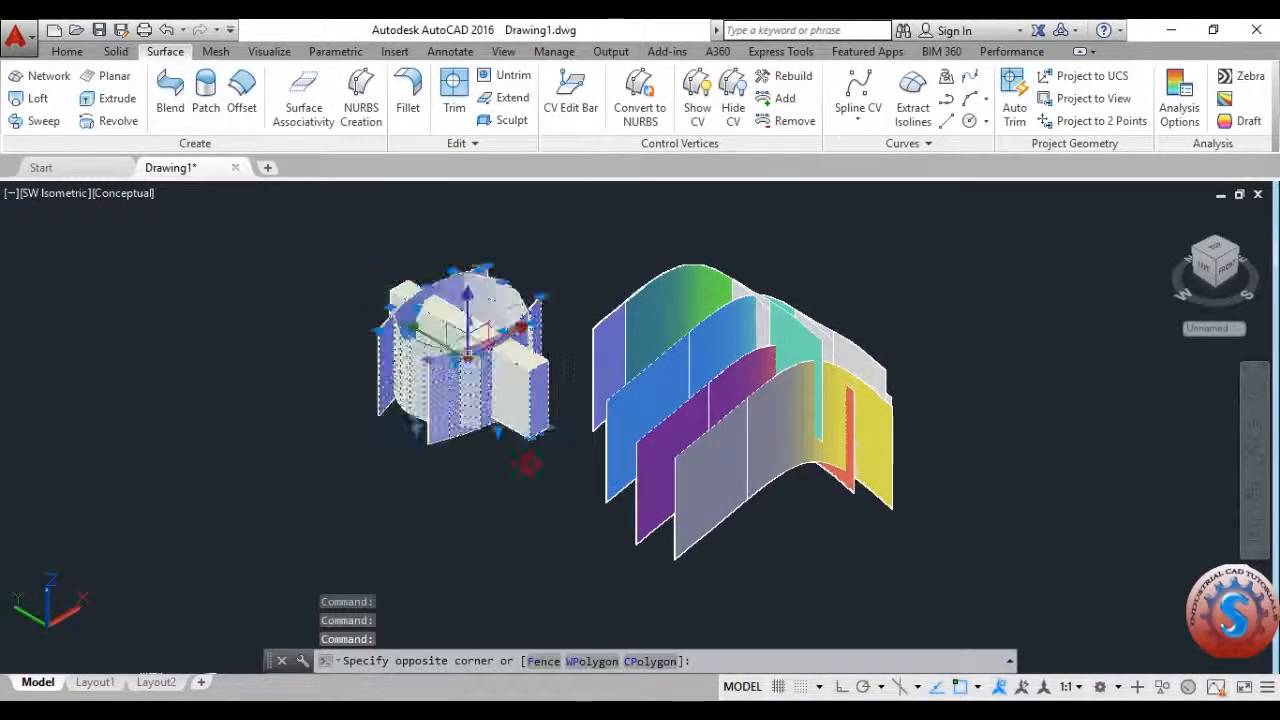
left_click(366, 282)
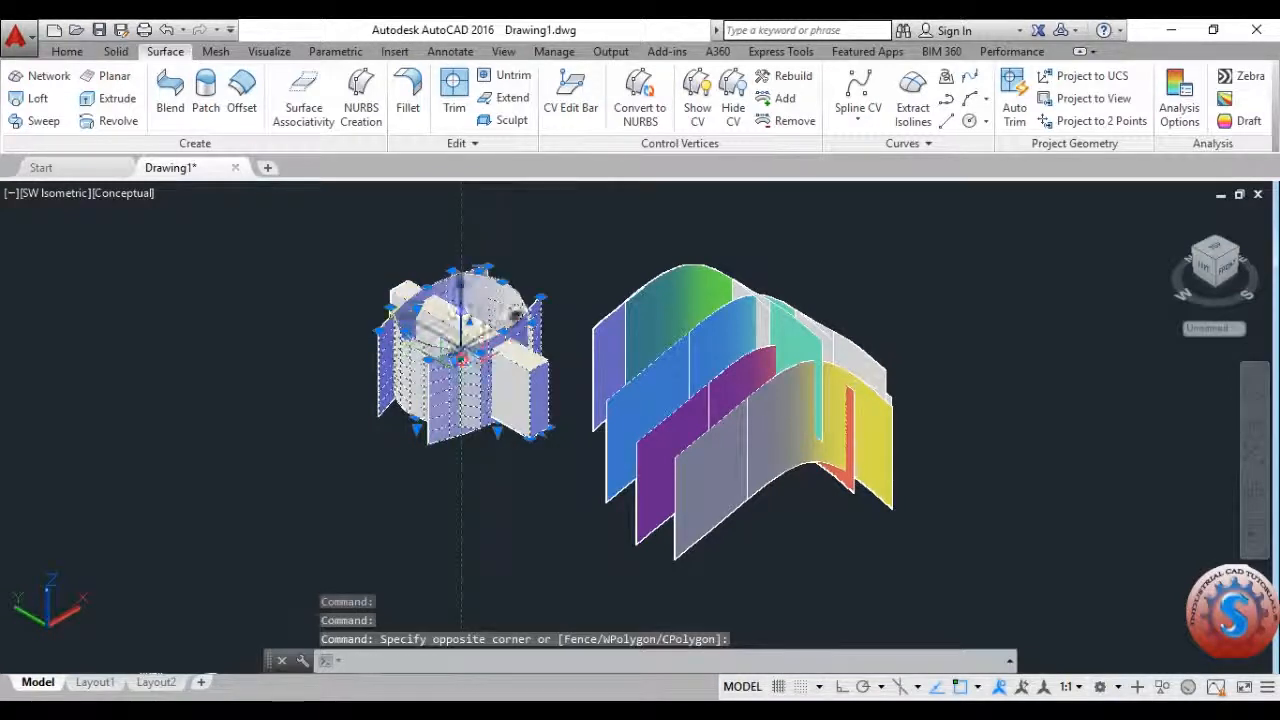
key("Escape")
key("Escape")
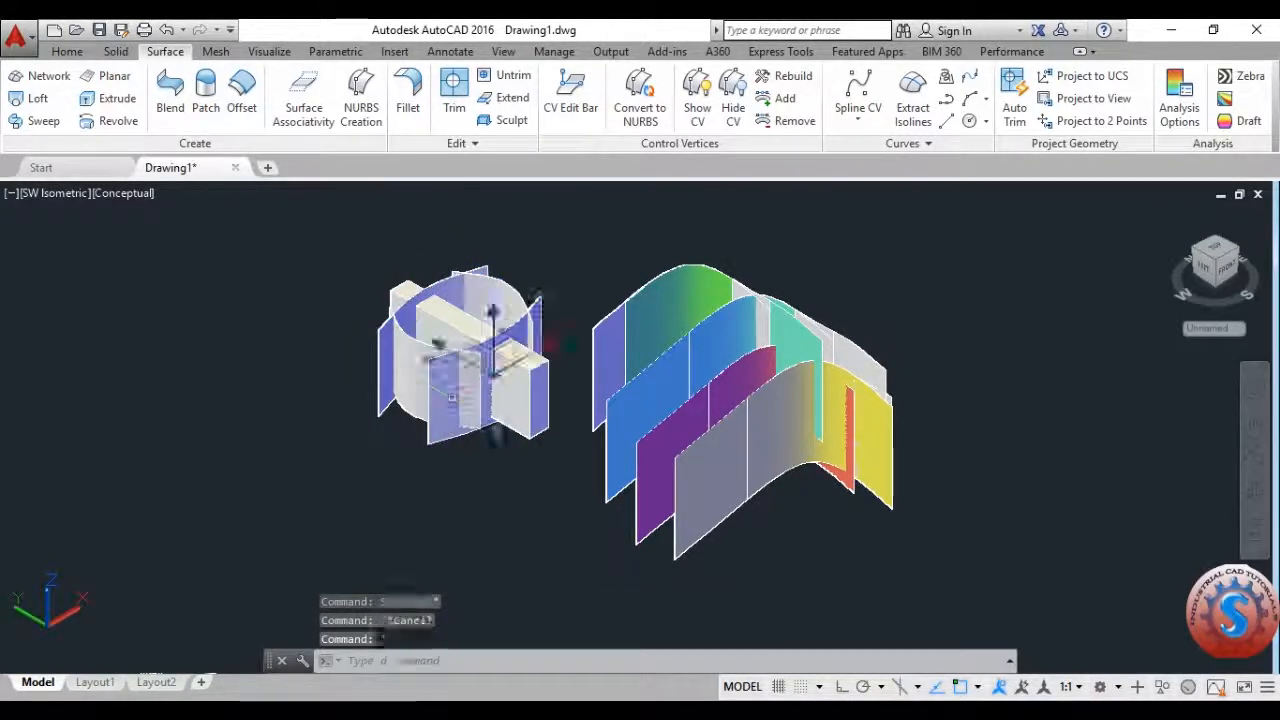
Step: Select the whole group of cylindrical surface, crossing flat surfaces and long box, and set its color to green
left_click(548, 486)
left_click(318, 255)
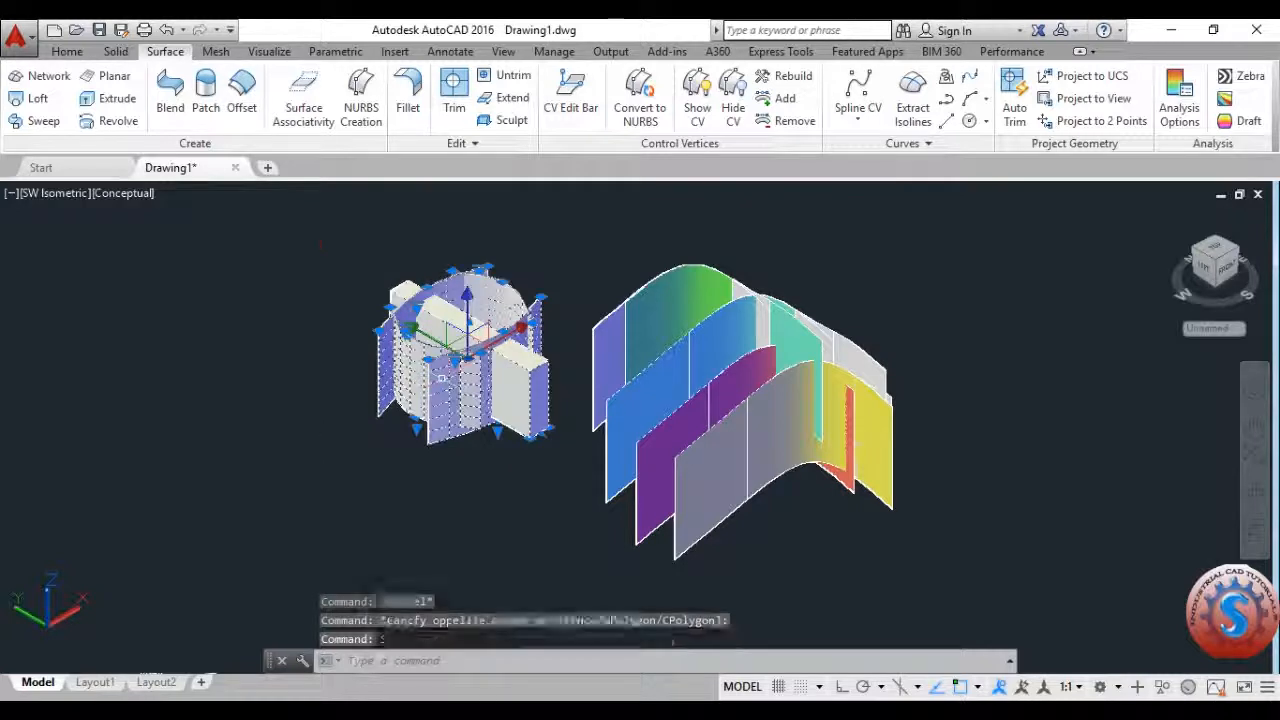
left_click(676, 216)
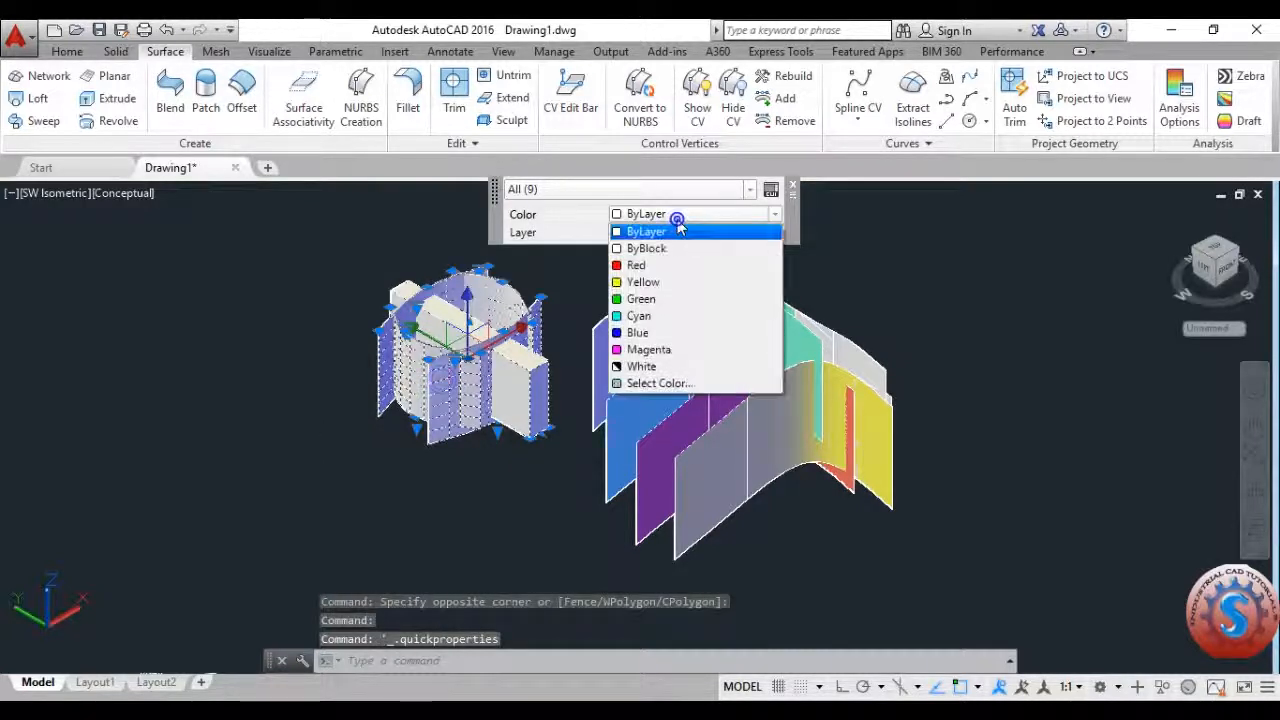
left_click(640, 298)
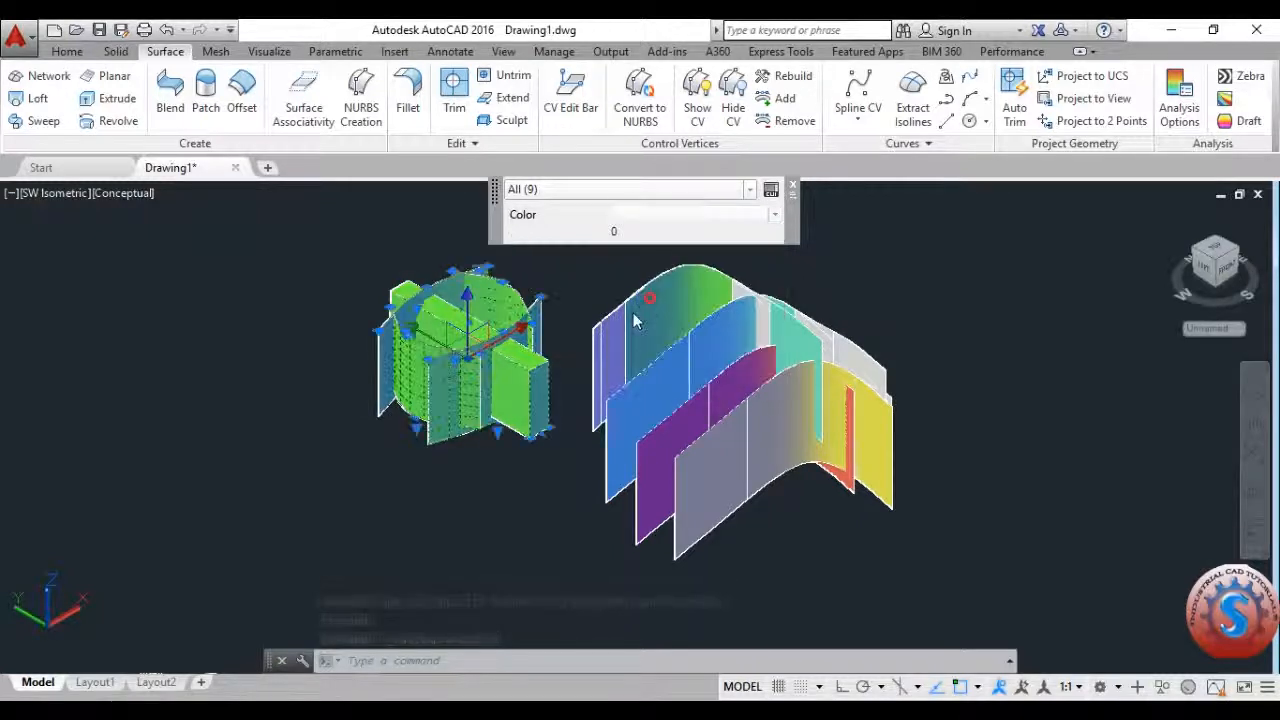
key("Escape")
scroll(480, 437, "up", 2)
scroll(480, 437, "down", 4)
scroll(475, 420, "up", 4)
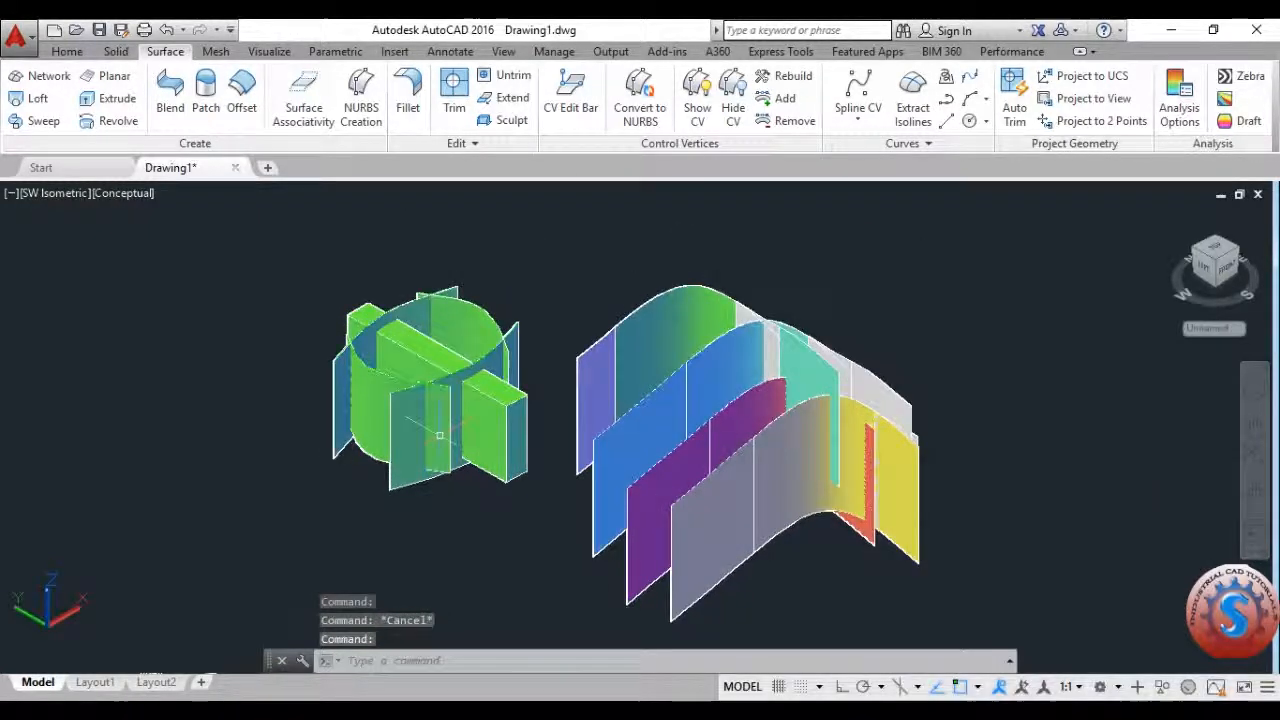
scroll(471, 409, "down", 4)
scroll(464, 402, "up", 2)
middle_click_drag(466, 405, 506, 404, "shift")
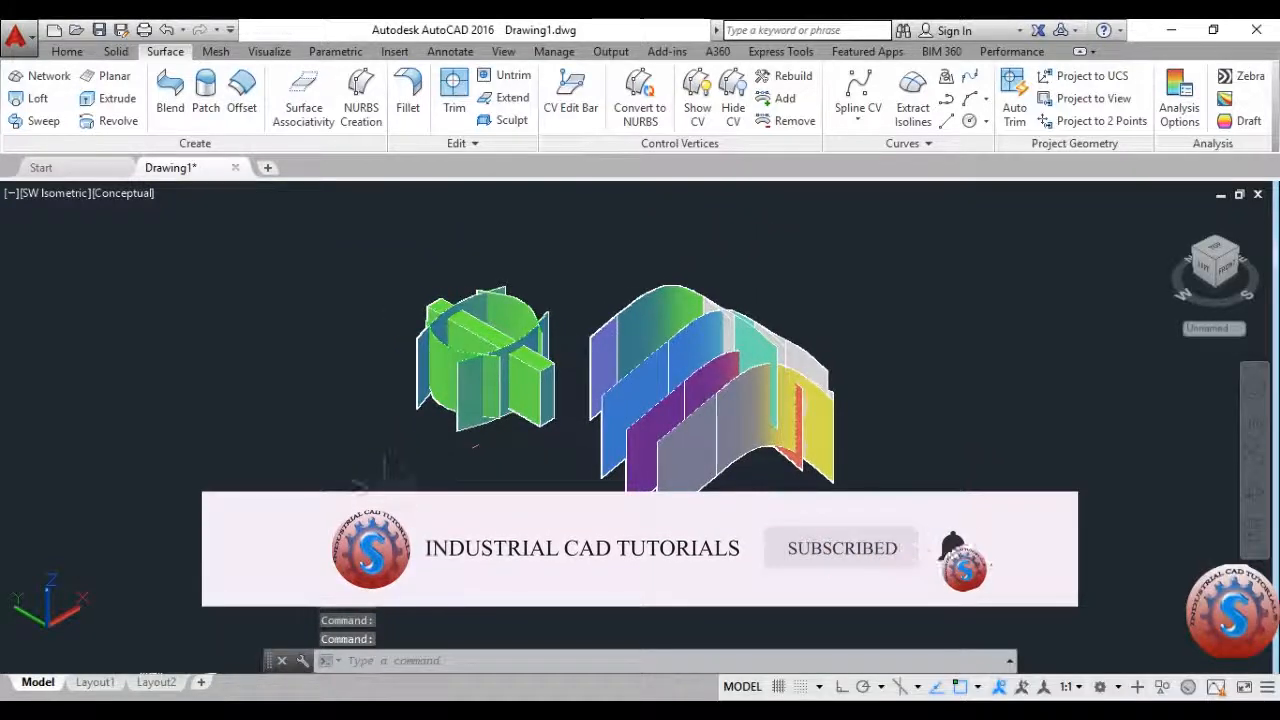